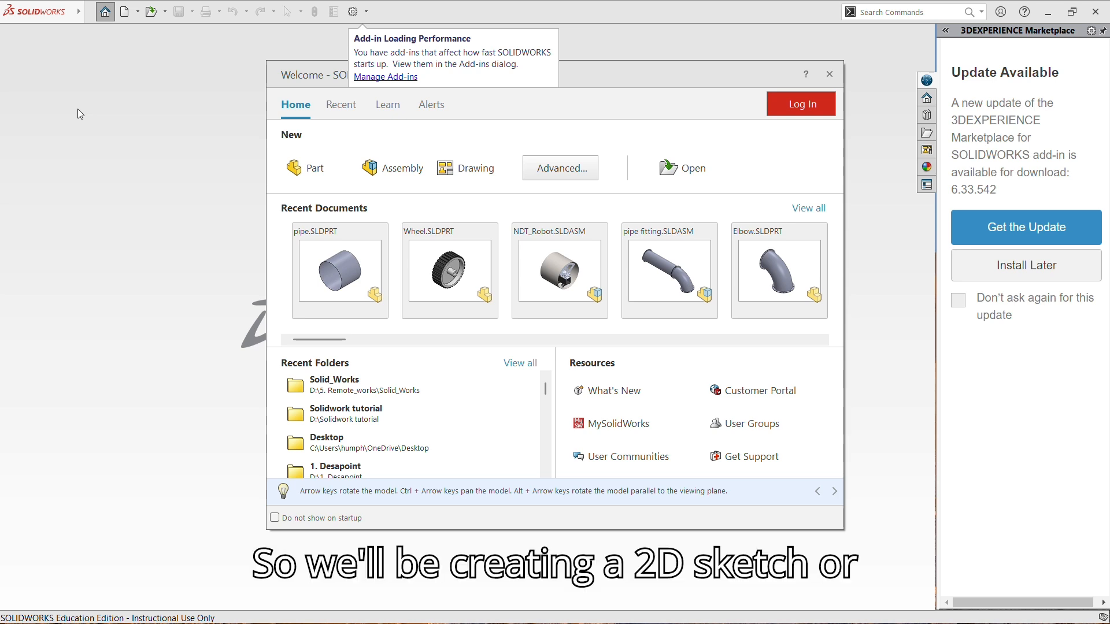
- Create a new part and start a 3D sketch in it
left_click(315, 168)
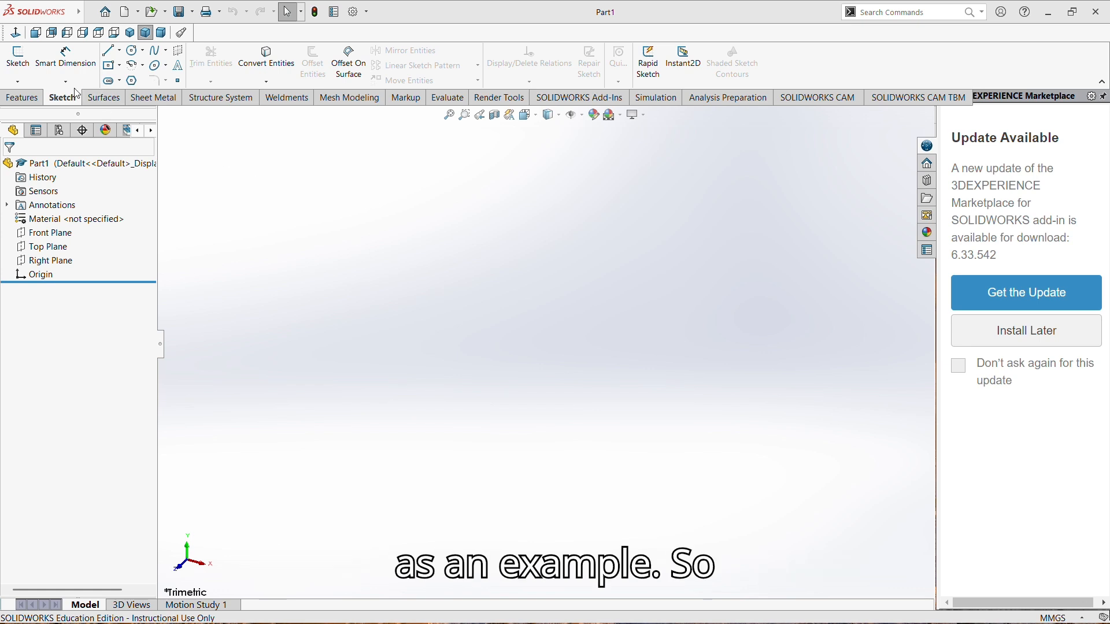
left_click(16, 84)
left_click(36, 107)
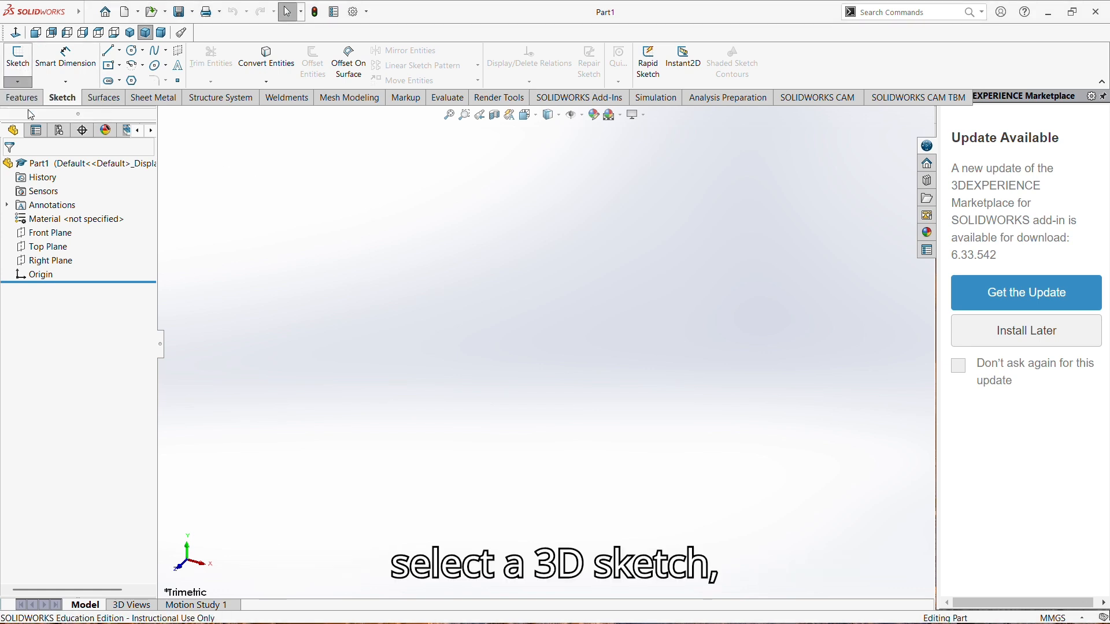
- Sketch a center rectangle on the ZX plane, centred on the origin, about 82.5 by 74.7 mm
left_click(109, 74)
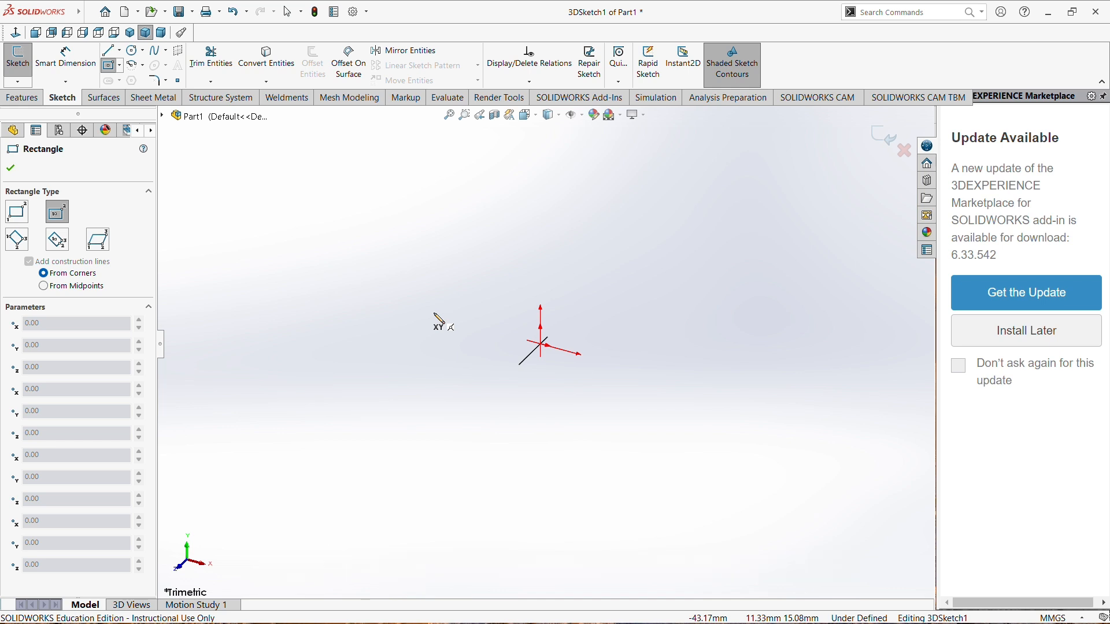
key("Tab")
key("Tab")
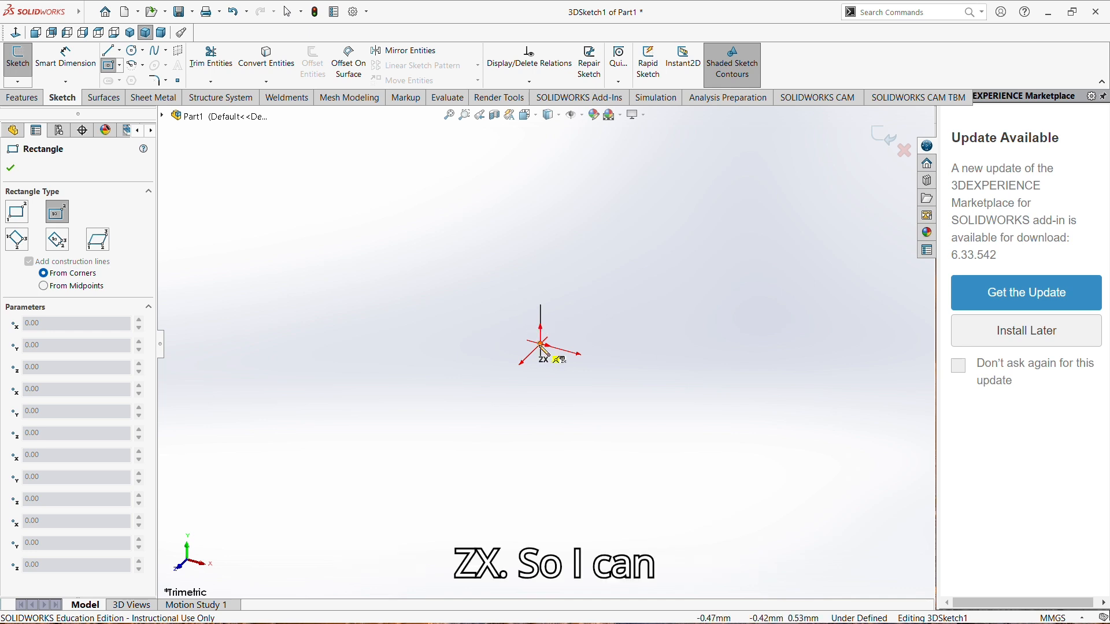
left_click(541, 345)
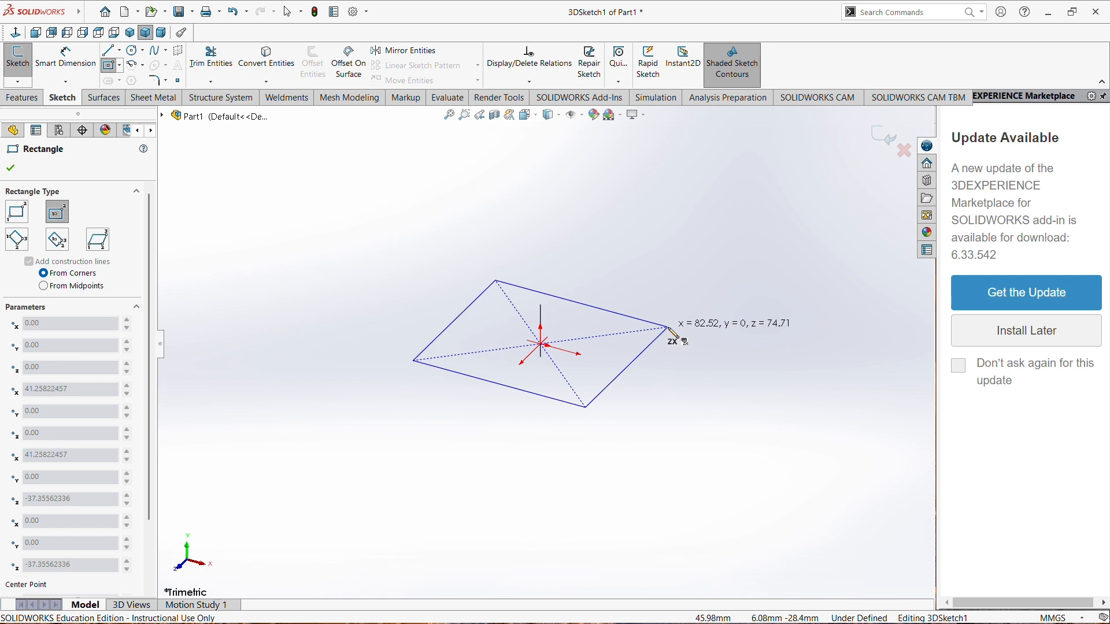
left_click(669, 328)
- Dimension the rectangle with a 900 mm side along Z and a 1200 mm side along X
left_click(84, 52)
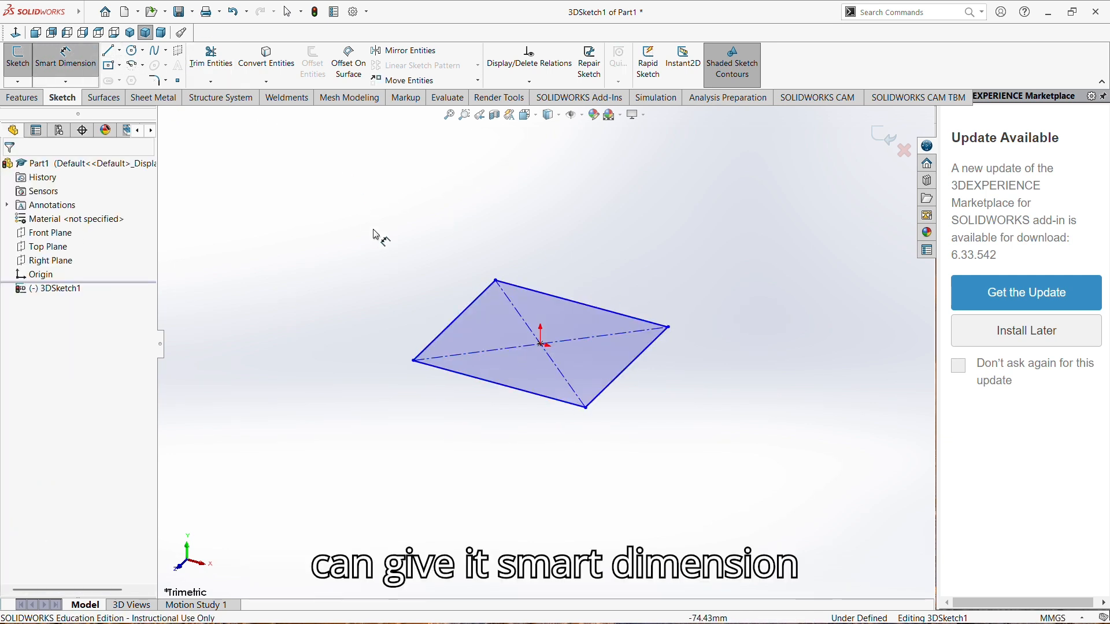
left_click(439, 341)
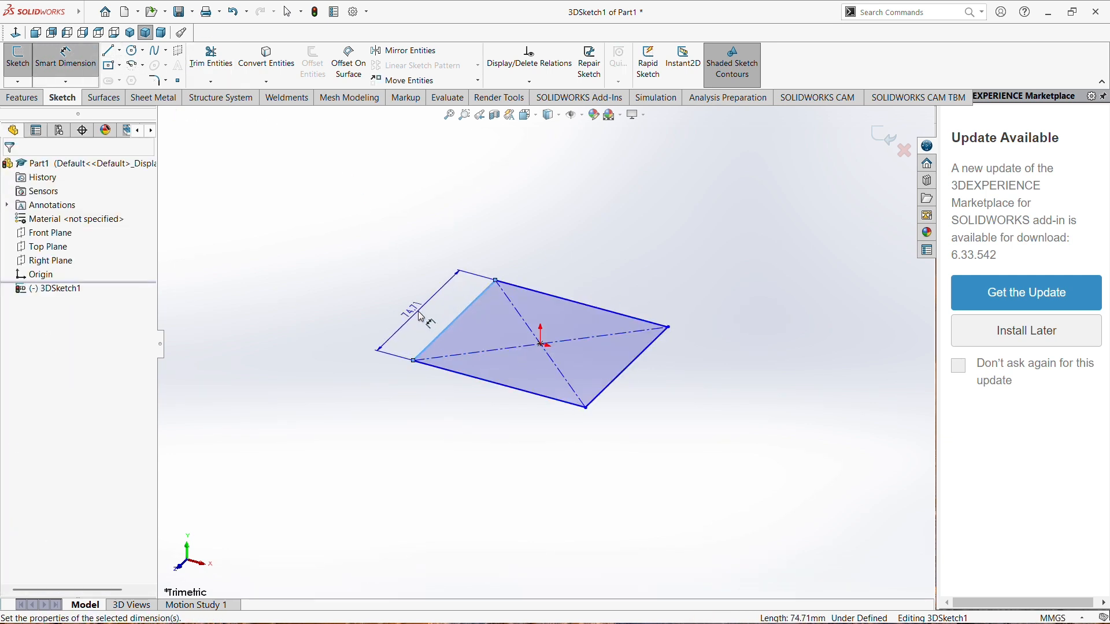
left_click(420, 317)
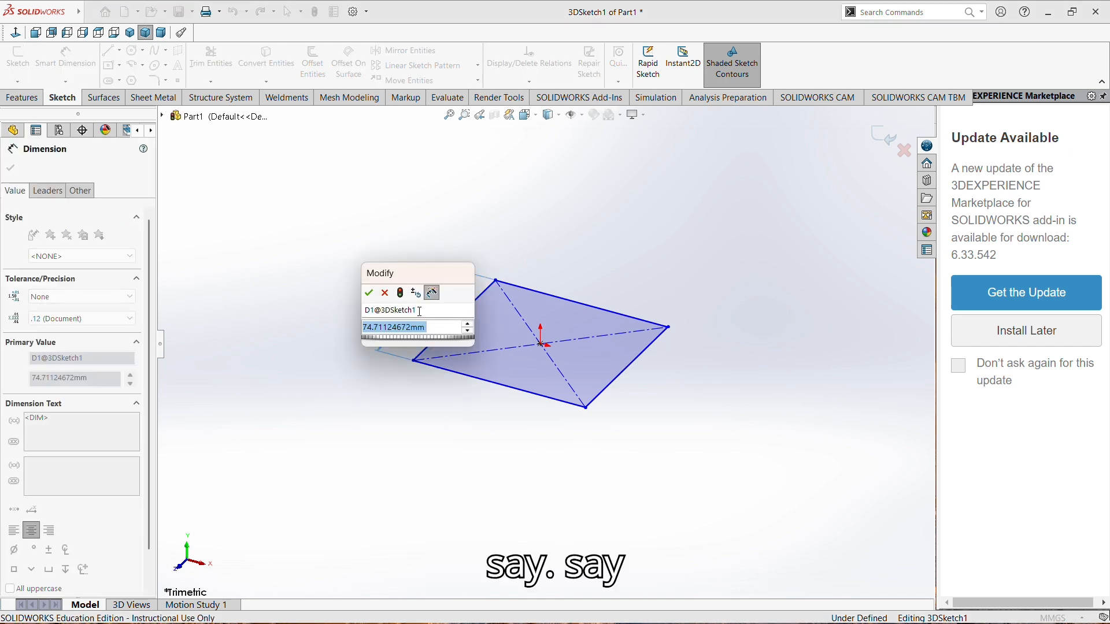
type("900")
key("Return")
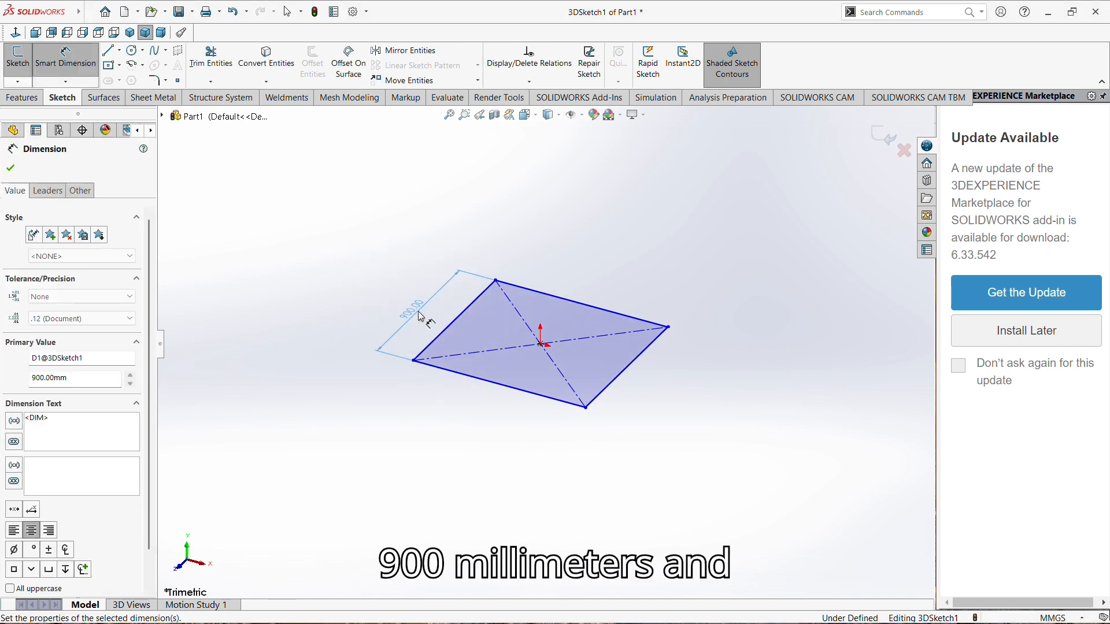
left_click(473, 377)
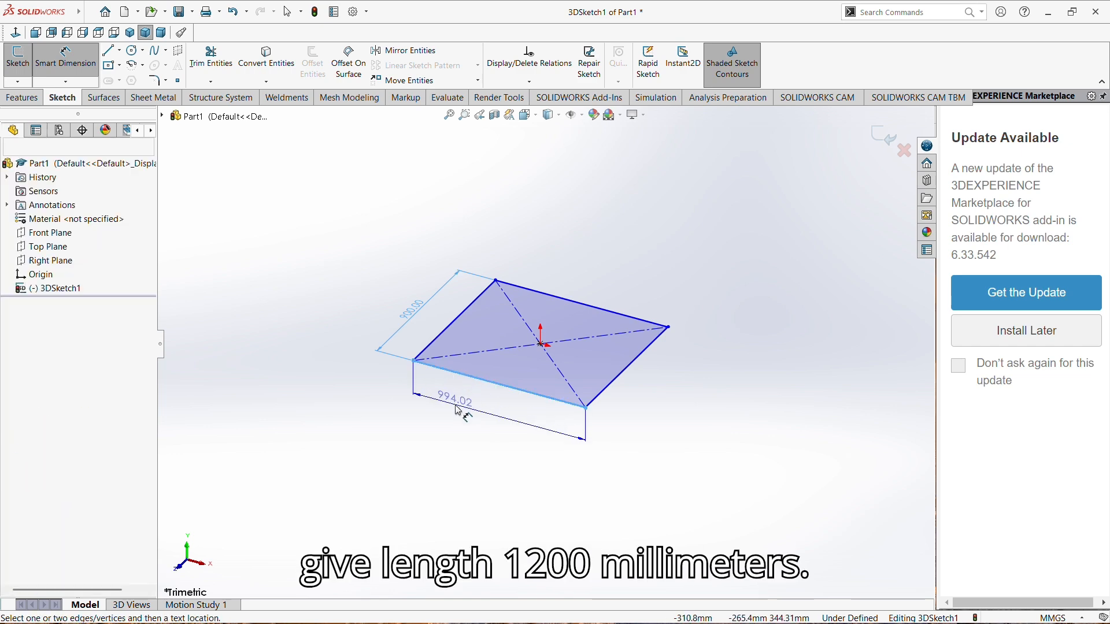
left_click(458, 409)
type("1200")
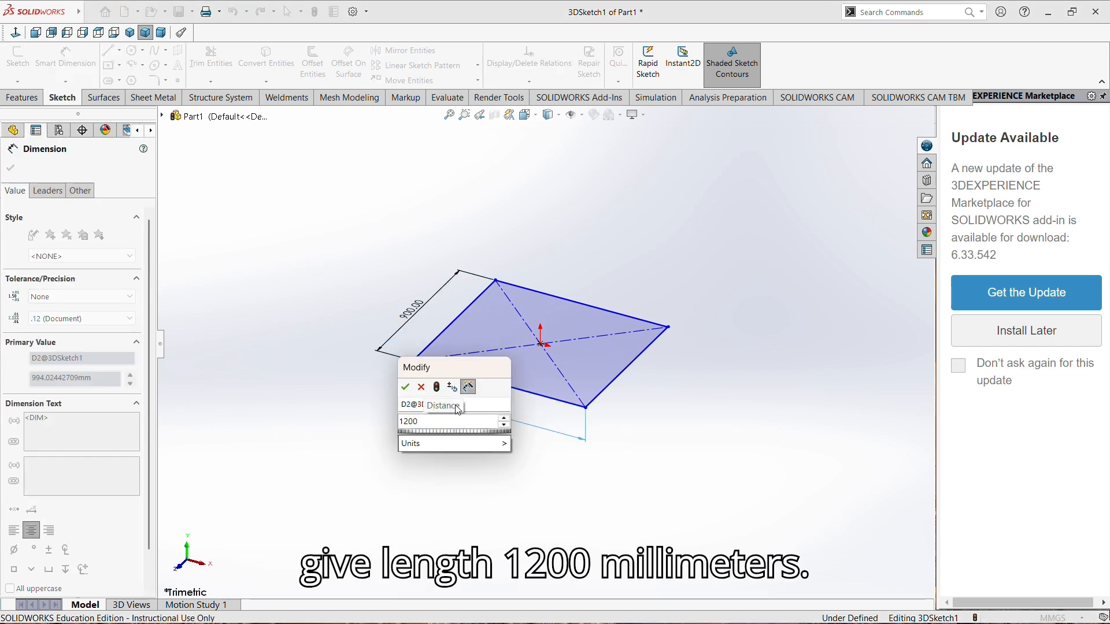
key("Return")
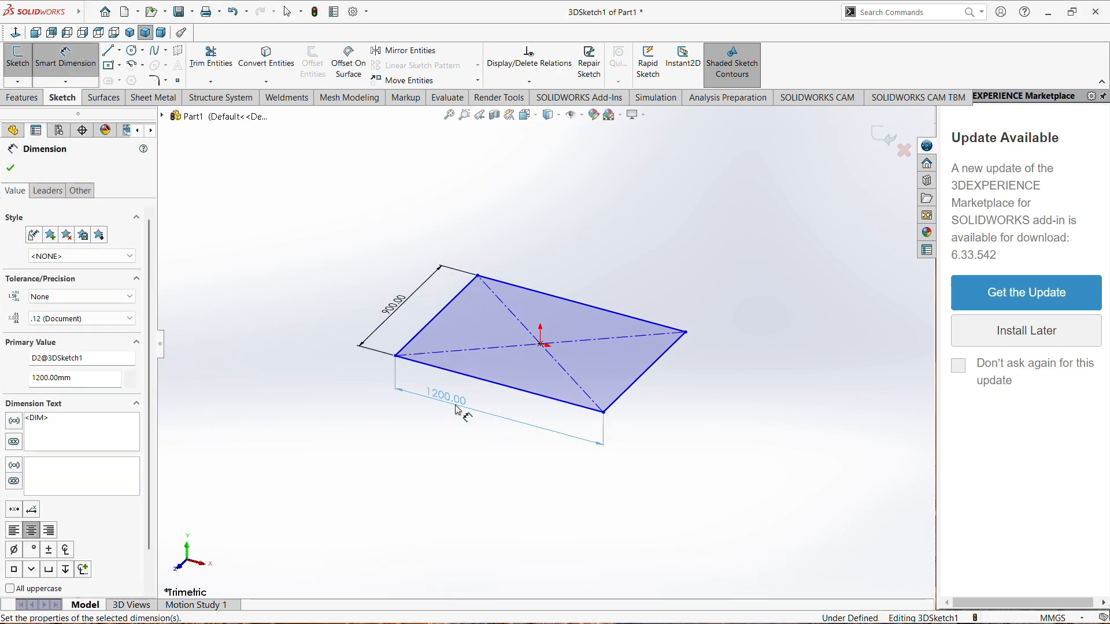
- On the XY plane, sketch a vertical leg line about 416 mm long downward from the rectangle's front-left corner
left_click(109, 53)
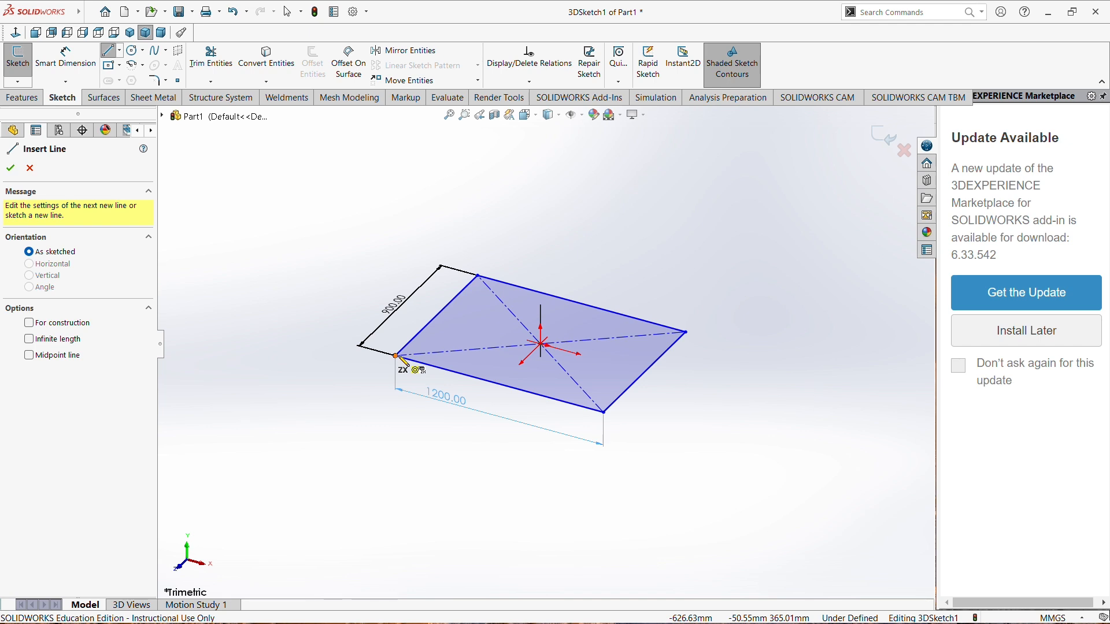
key("Tab")
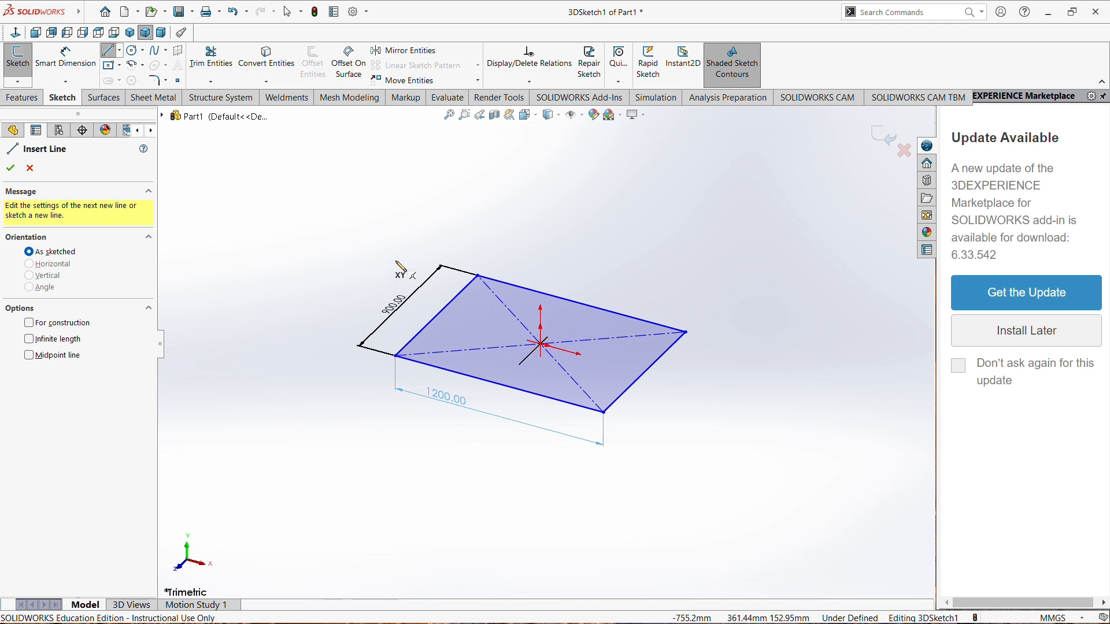
left_click(396, 355)
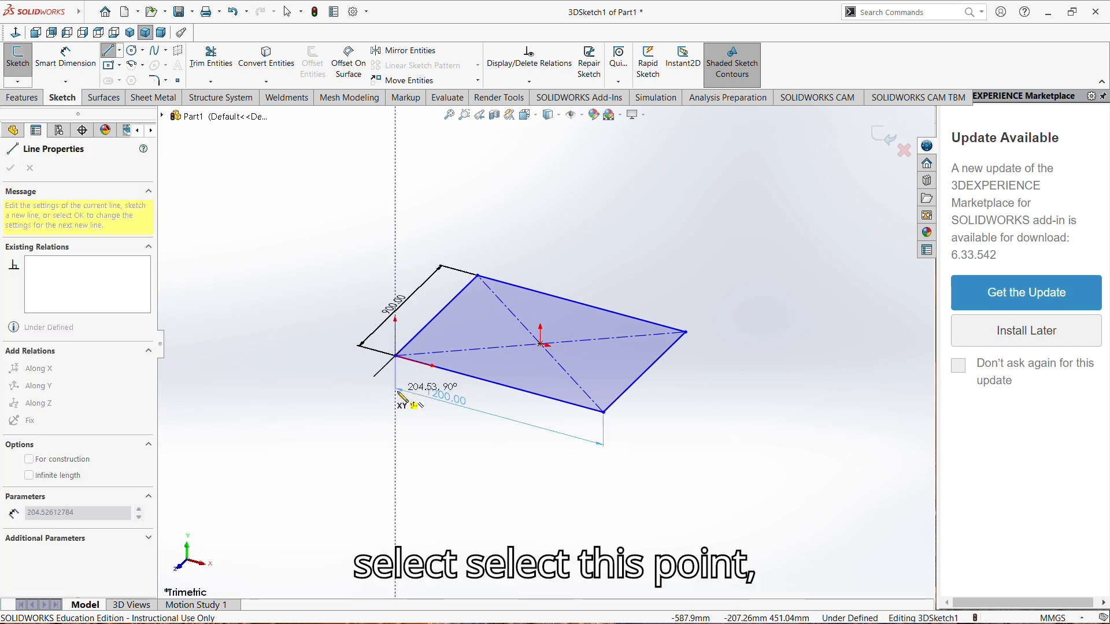
left_click(396, 426)
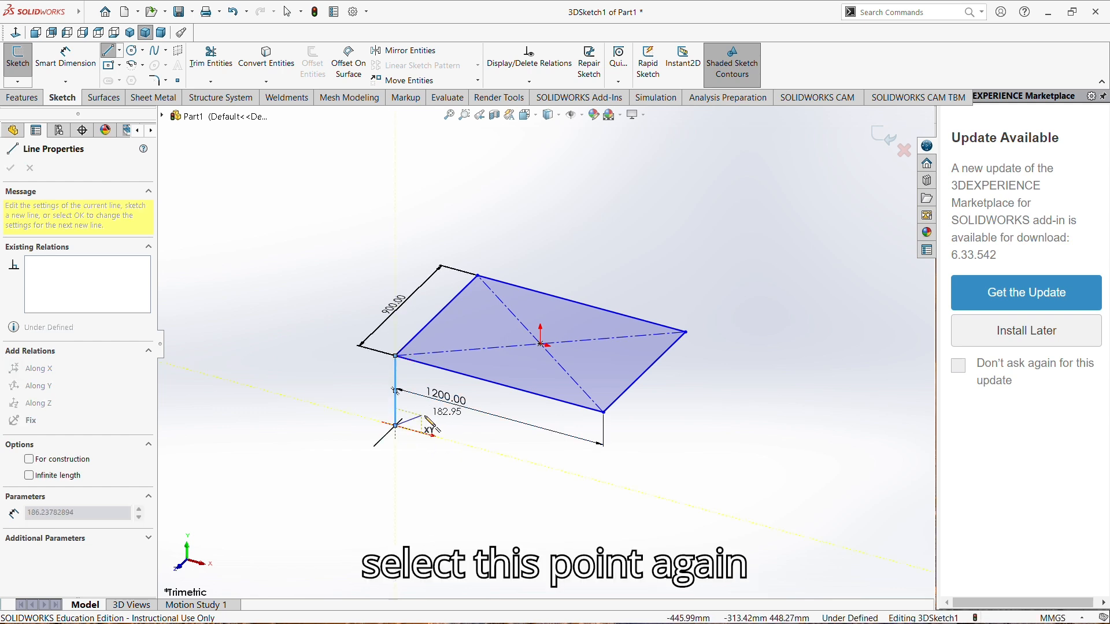
key("Escape")
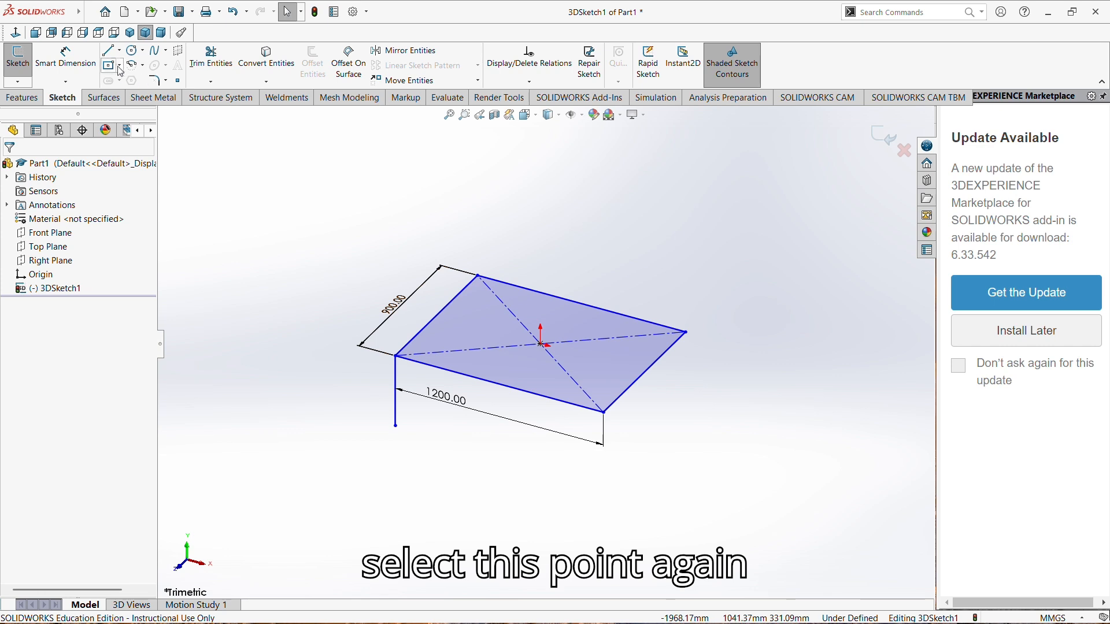
- Sketch a second vertical leg line about 351 mm long downward from the rectangle's front-right corner
left_click(108, 51)
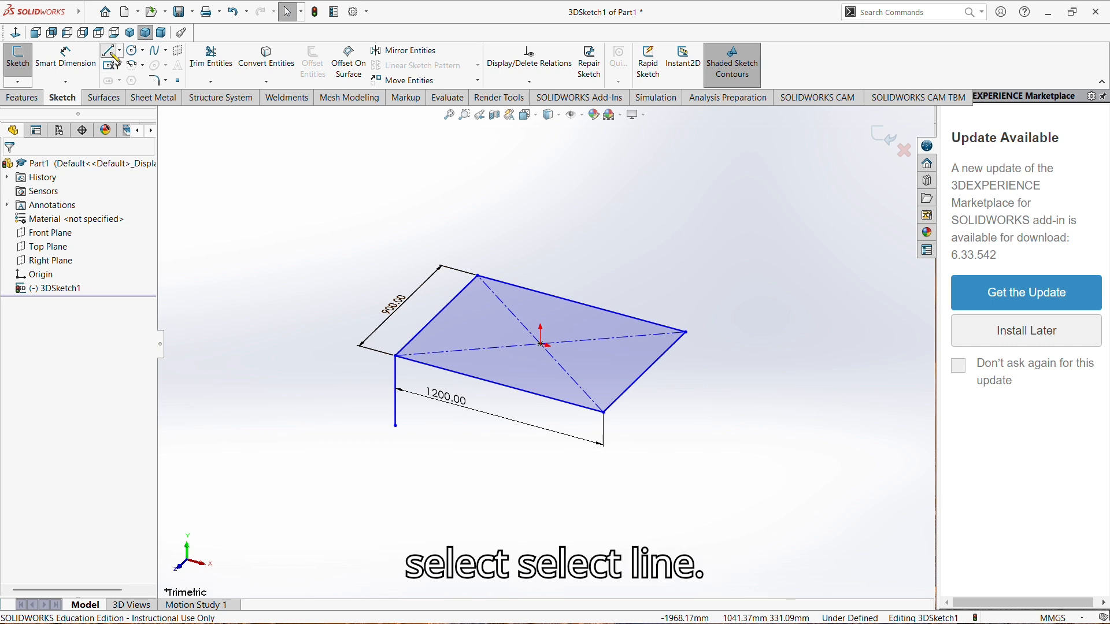
left_click(604, 412)
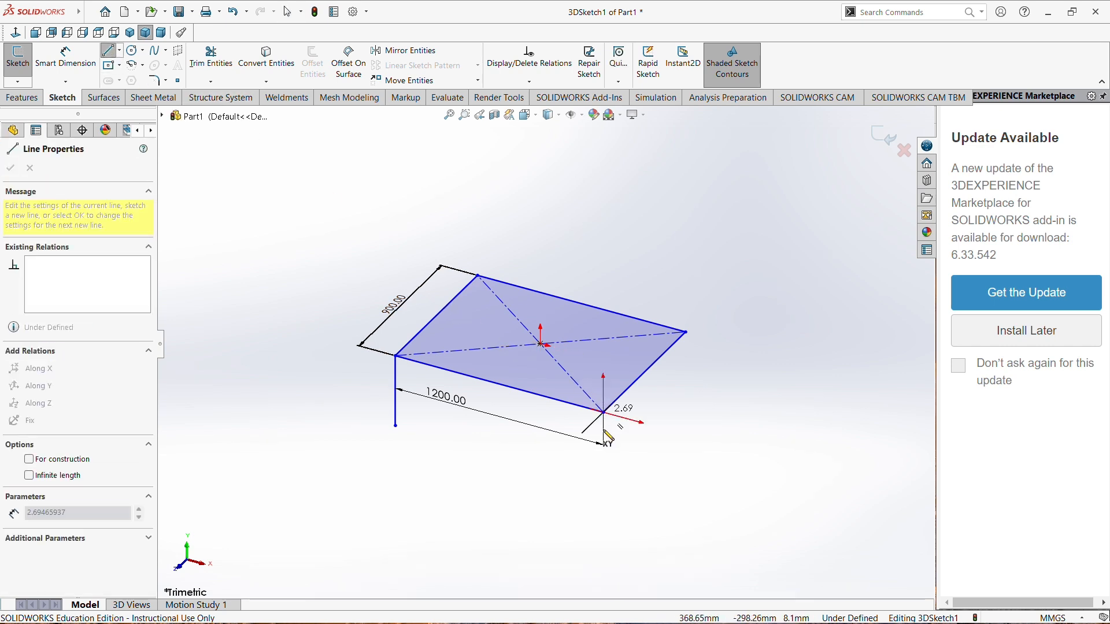
left_click(603, 471)
right_click(608, 478)
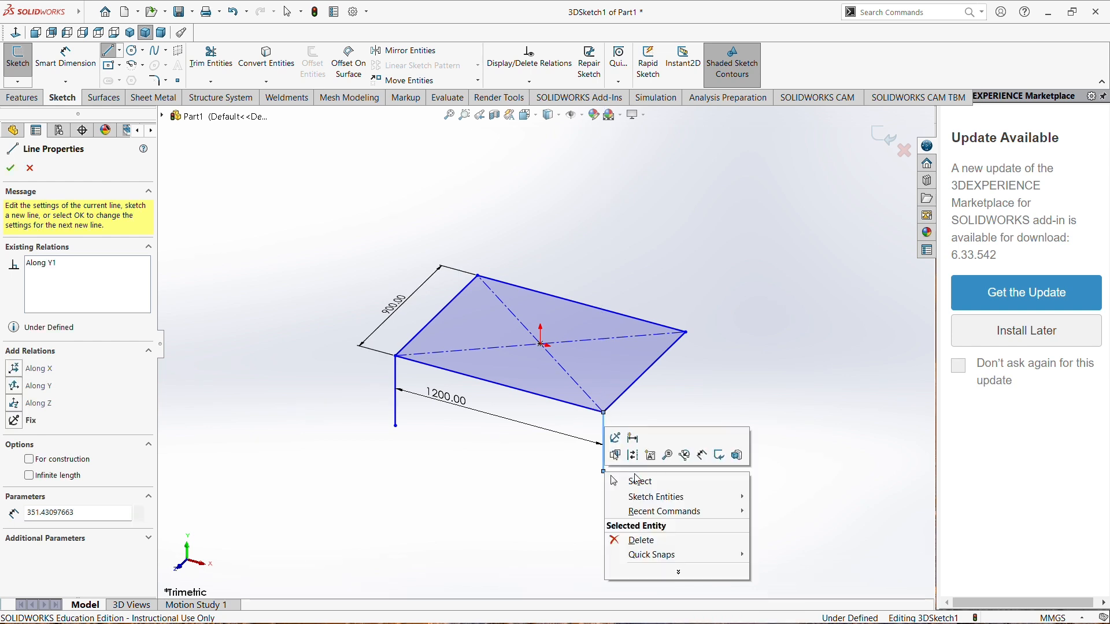
left_click(636, 482)
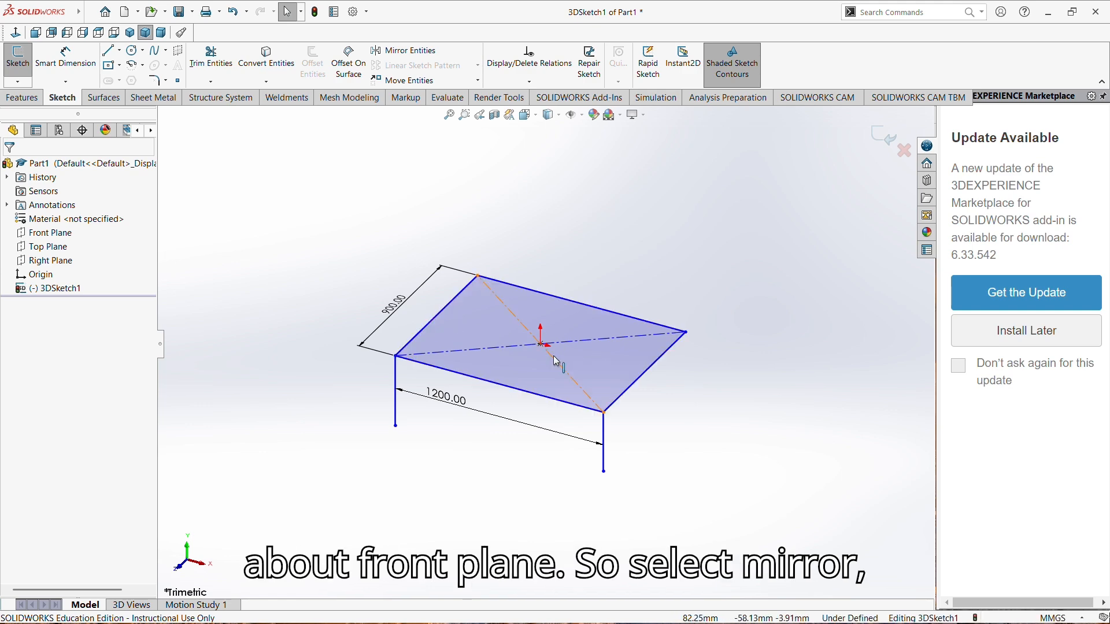
- Mirror the two front leg lines about the Front Plane, keeping the originals as copies
left_click(406, 51)
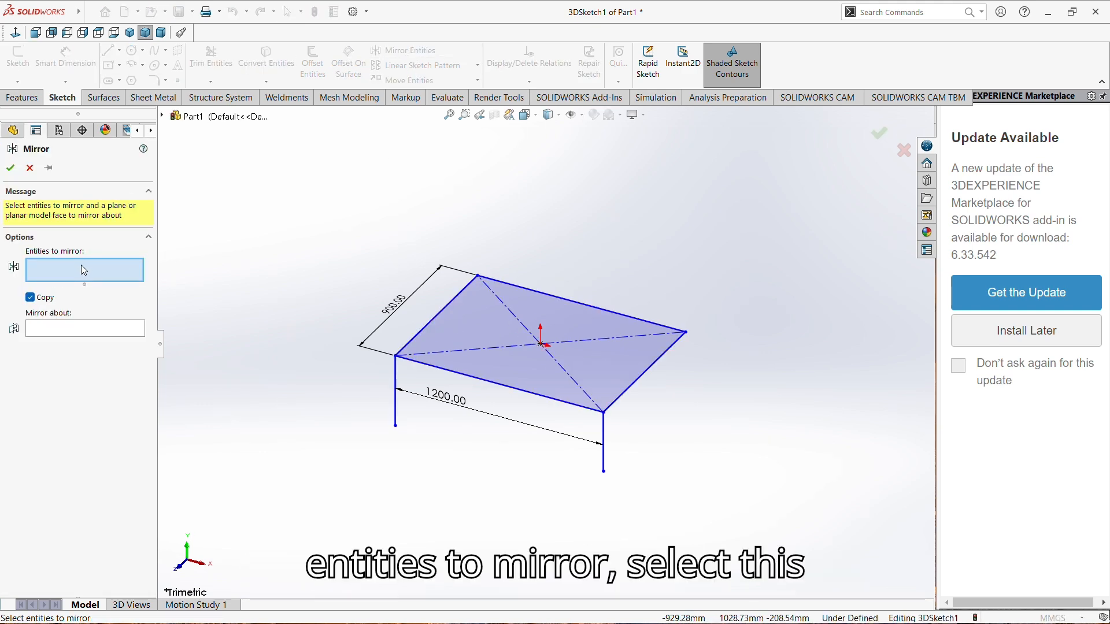
left_click(397, 414)
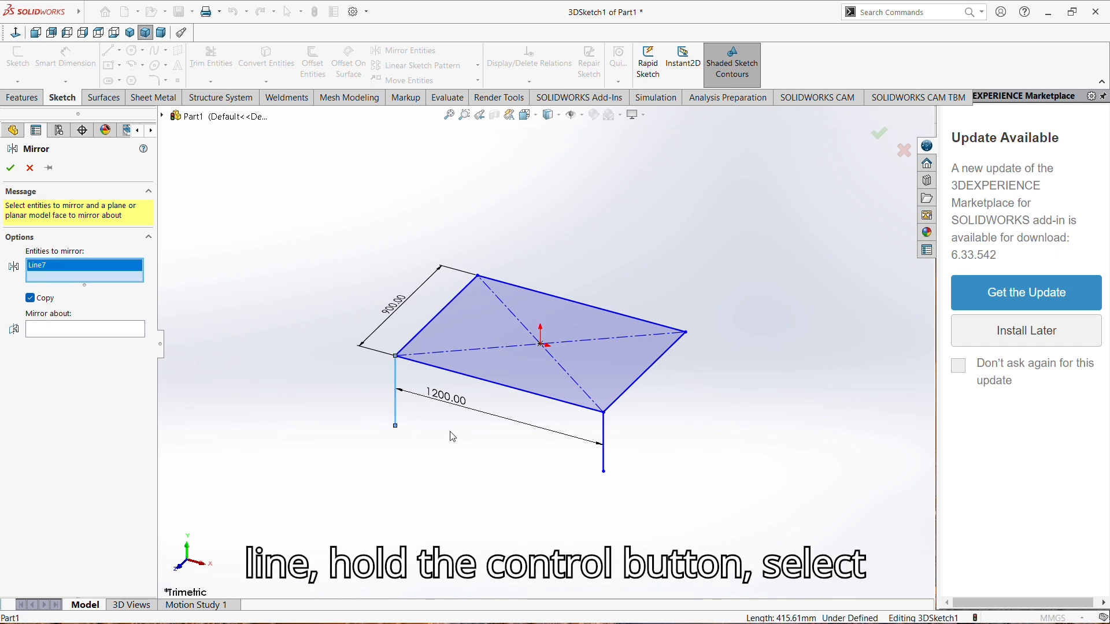
left_click(604, 463, "ctrl")
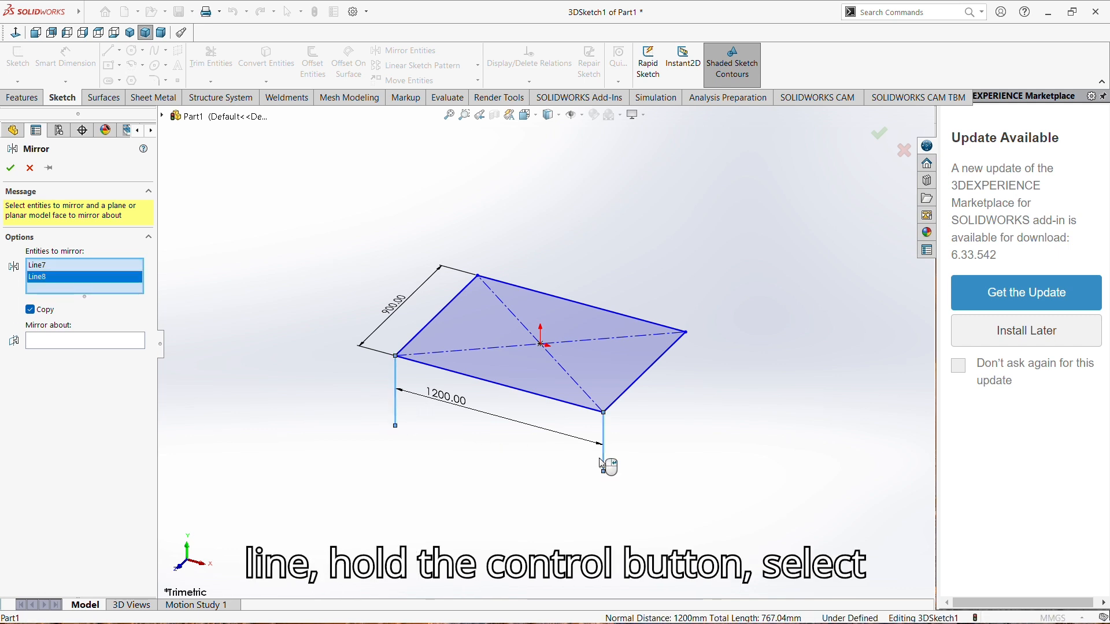
left_click(80, 340)
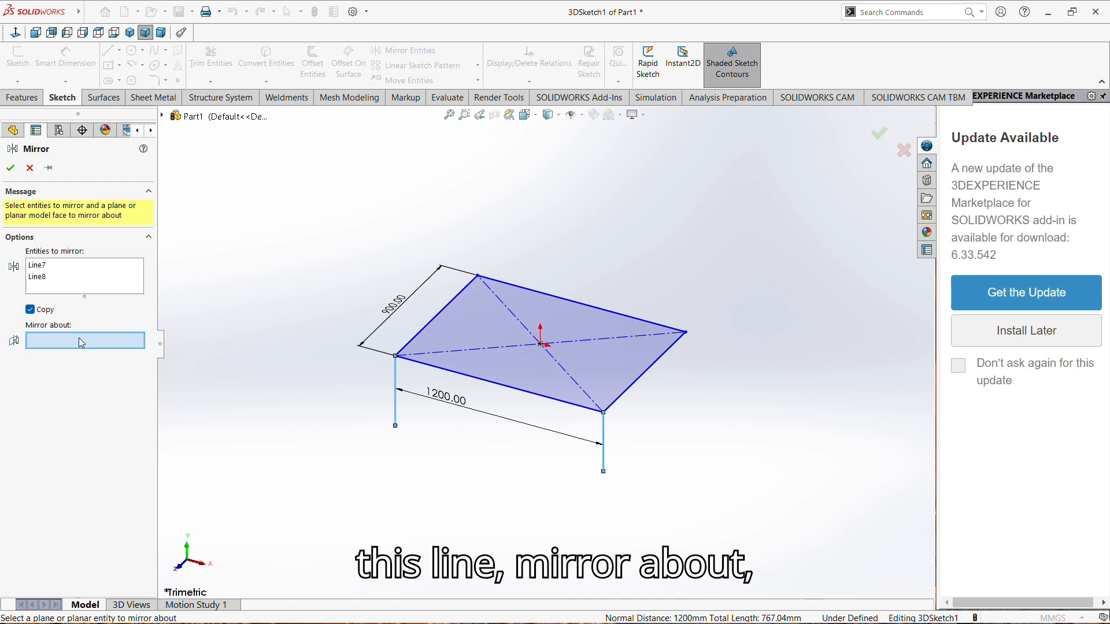
left_click(162, 116)
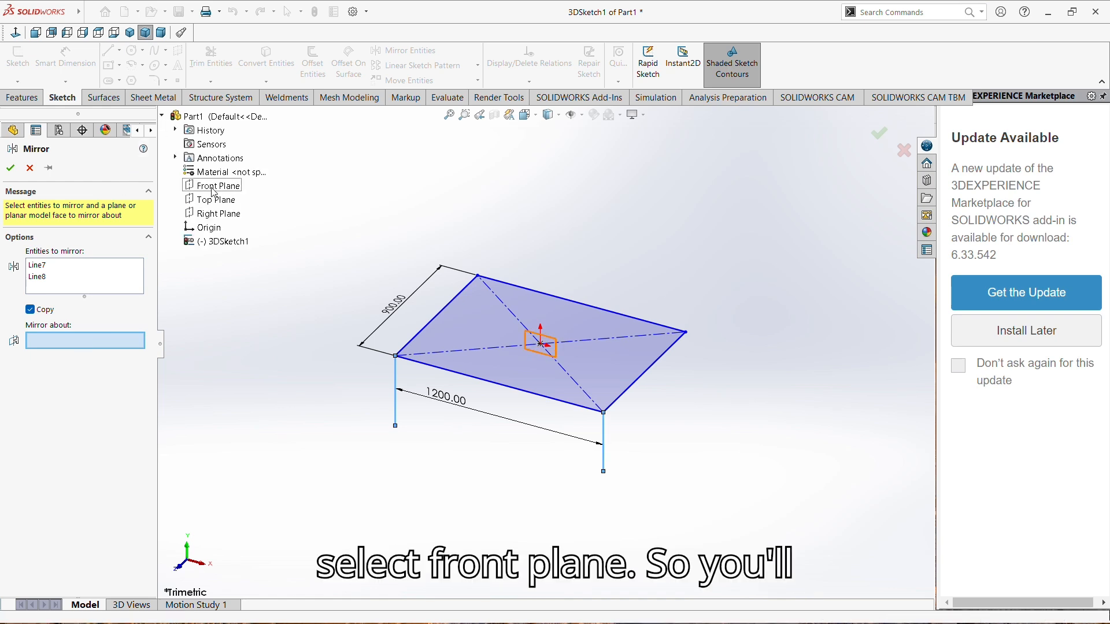
left_click(214, 186)
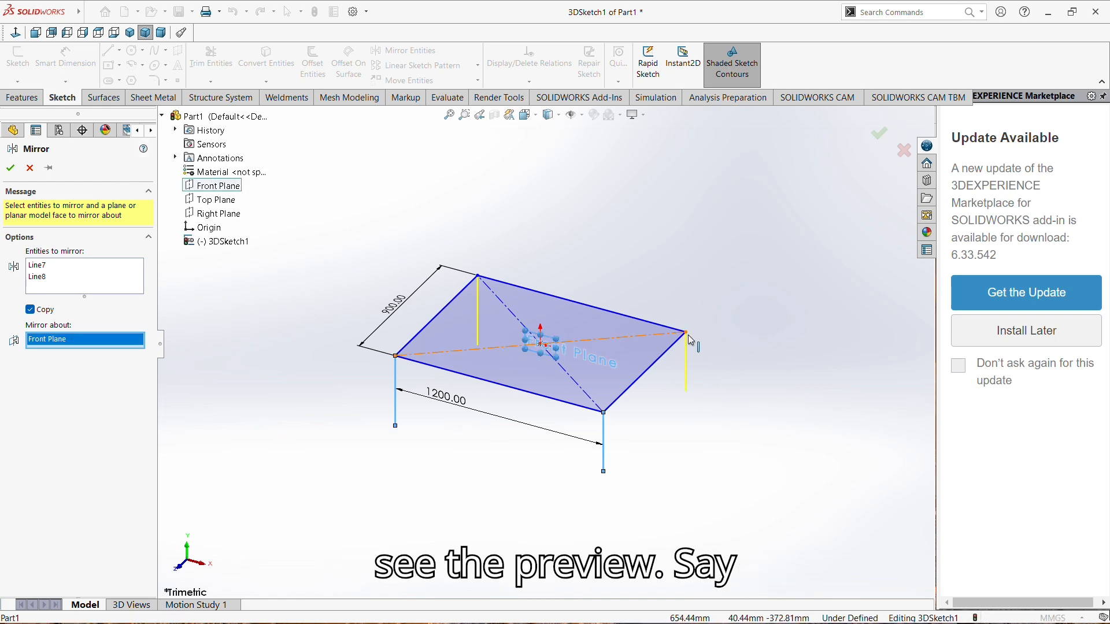
left_click(10, 167)
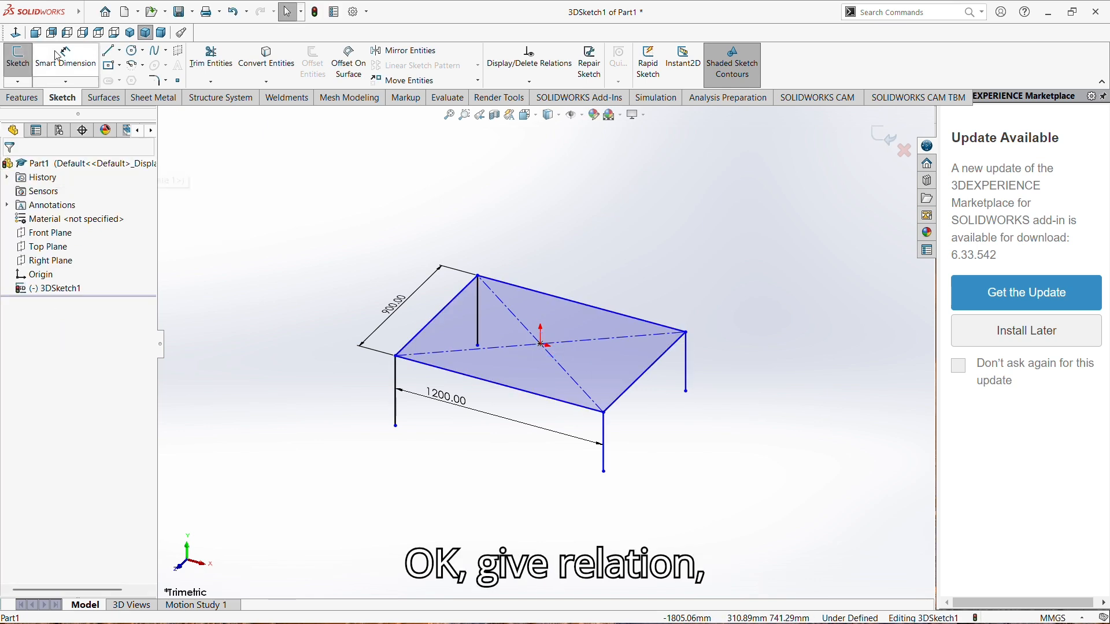
- Add an equal relation between all four vertical leg lines
left_click(396, 409)
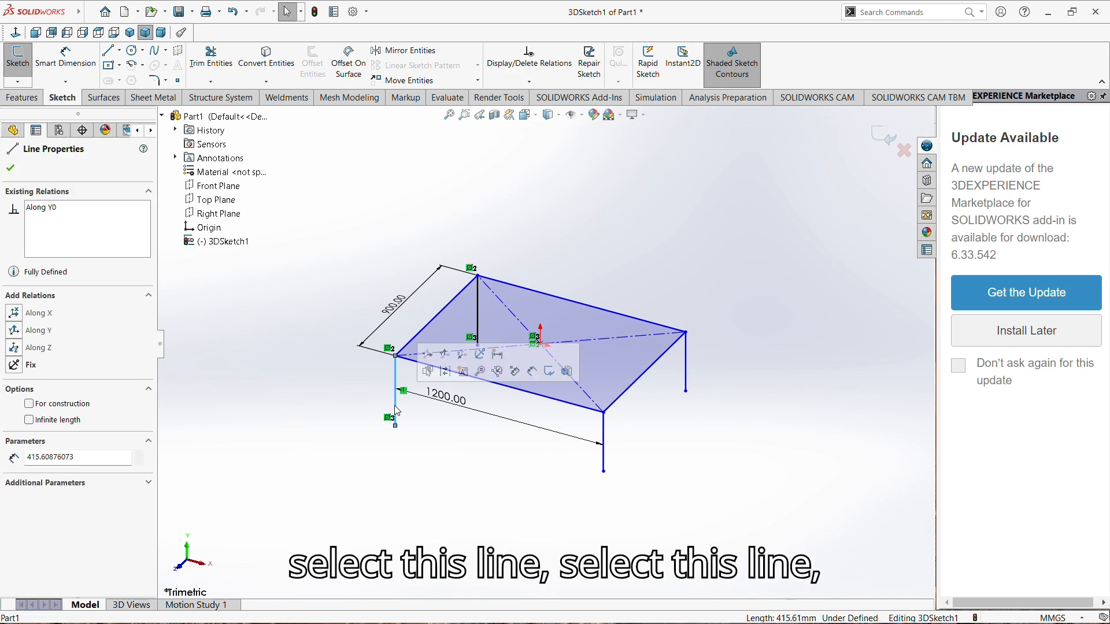
left_click(603, 460, "ctrl")
left_click(686, 386, "ctrl")
middle_click_drag(561, 366, 456, 348)
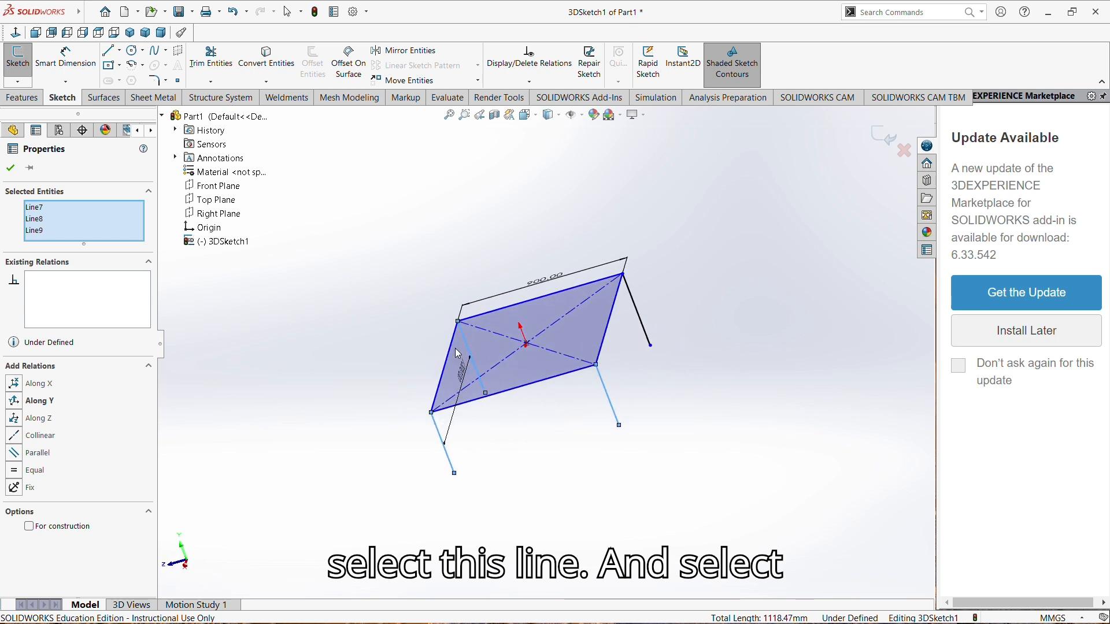
left_click(642, 325, "ctrl")
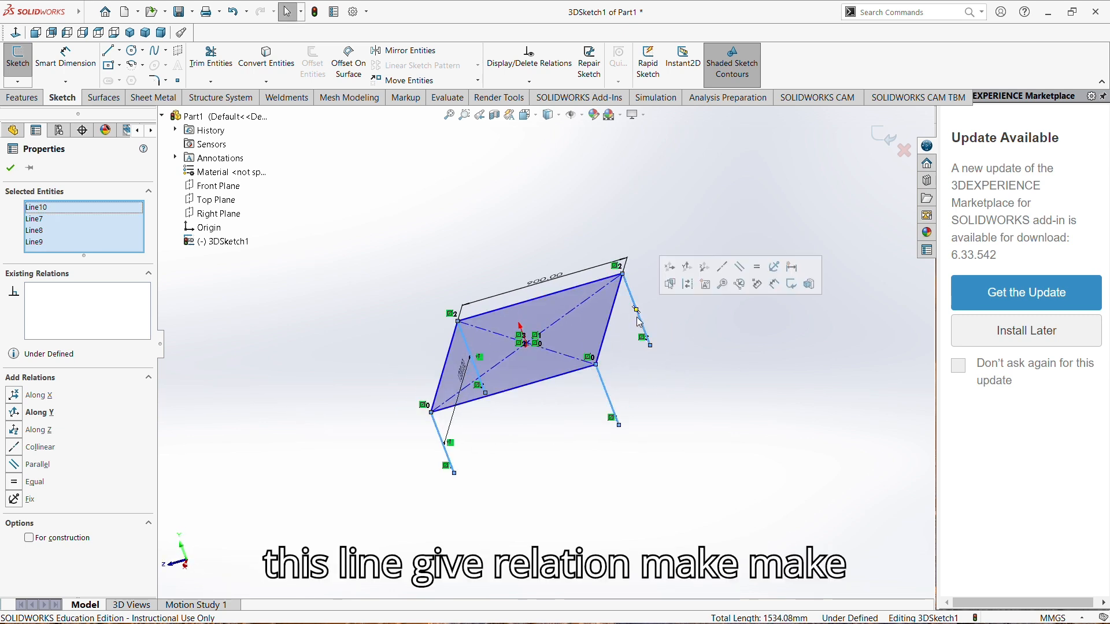
left_click(756, 267)
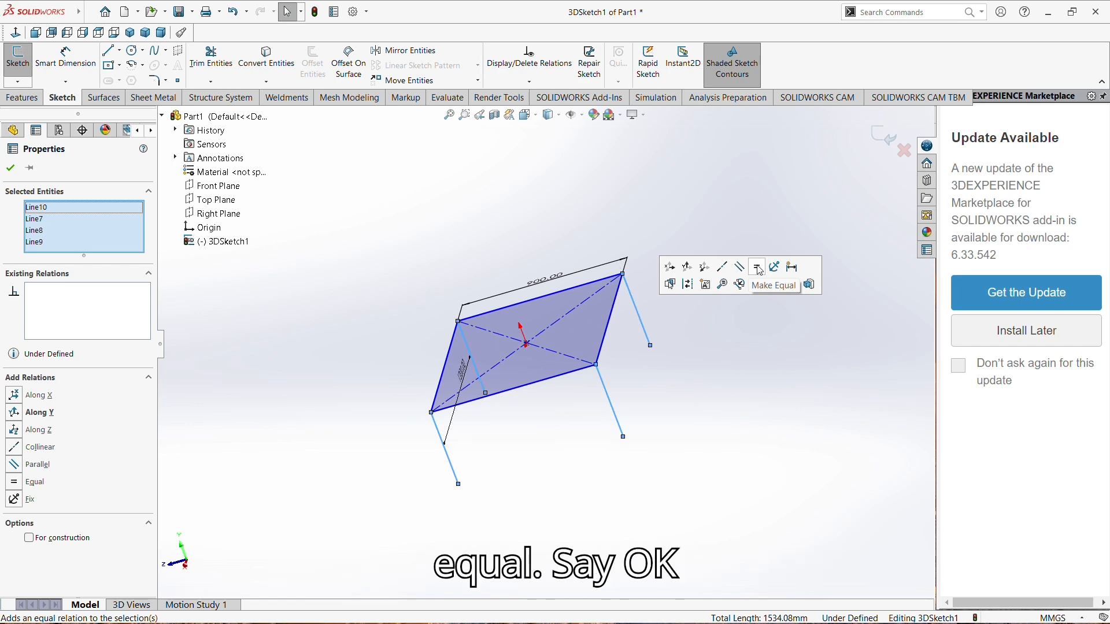
left_click(10, 167)
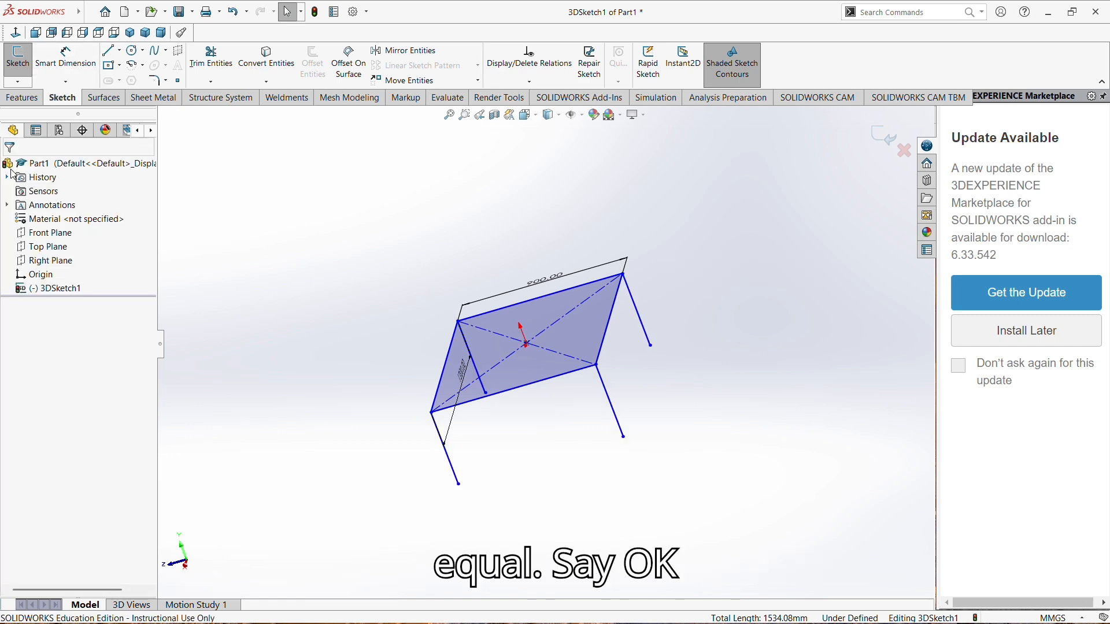
- Dimension the front-left vertical leg line to 150 mm
left_click(65, 57)
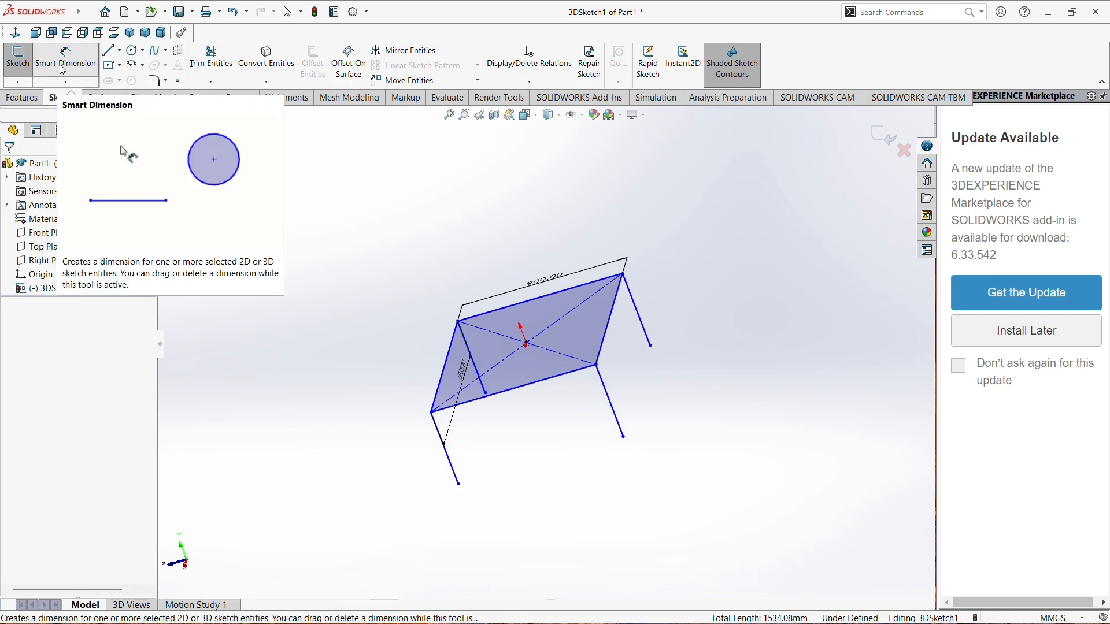
left_click(446, 458)
left_click(405, 469)
type("150")
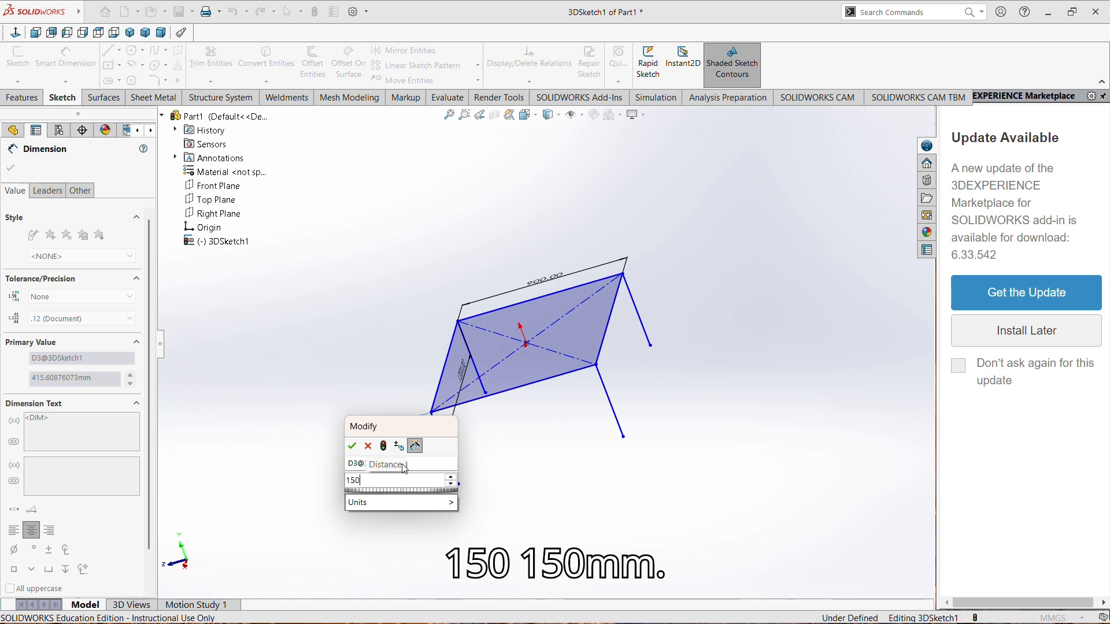
key("Return")
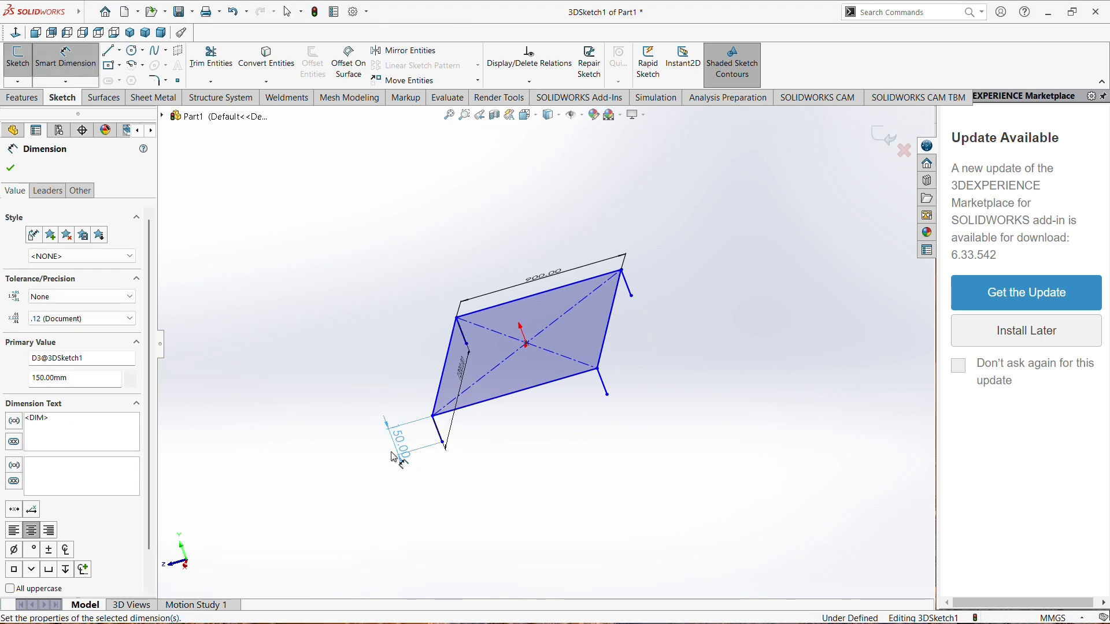
left_click(10, 170)
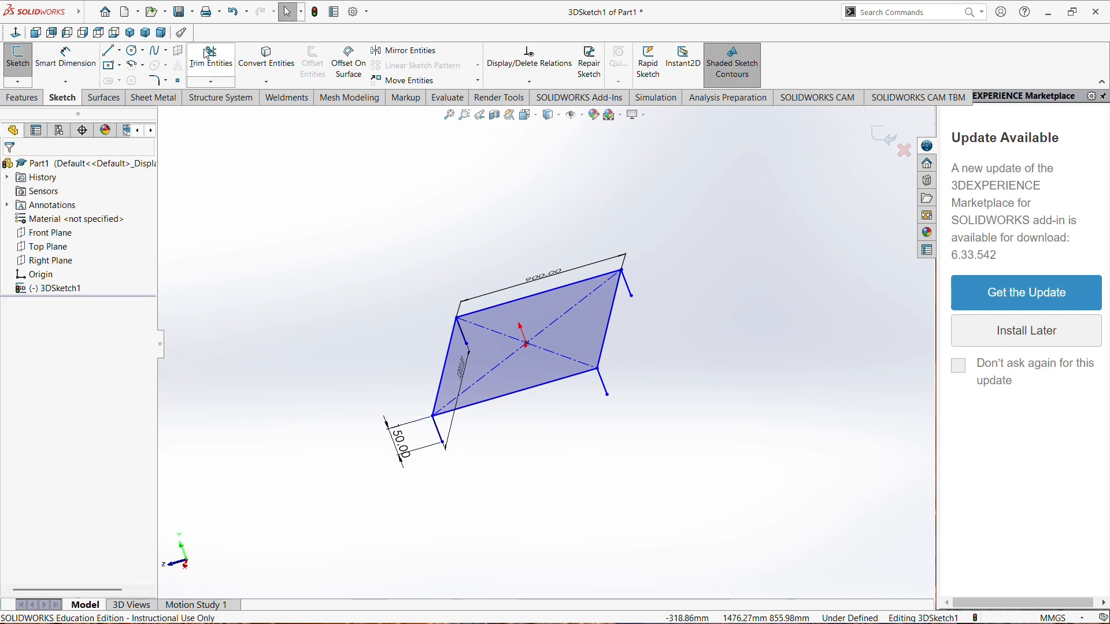
- On the XY plane, sketch a vertical line upward from the rectangle's front-left corner
left_click(157, 31)
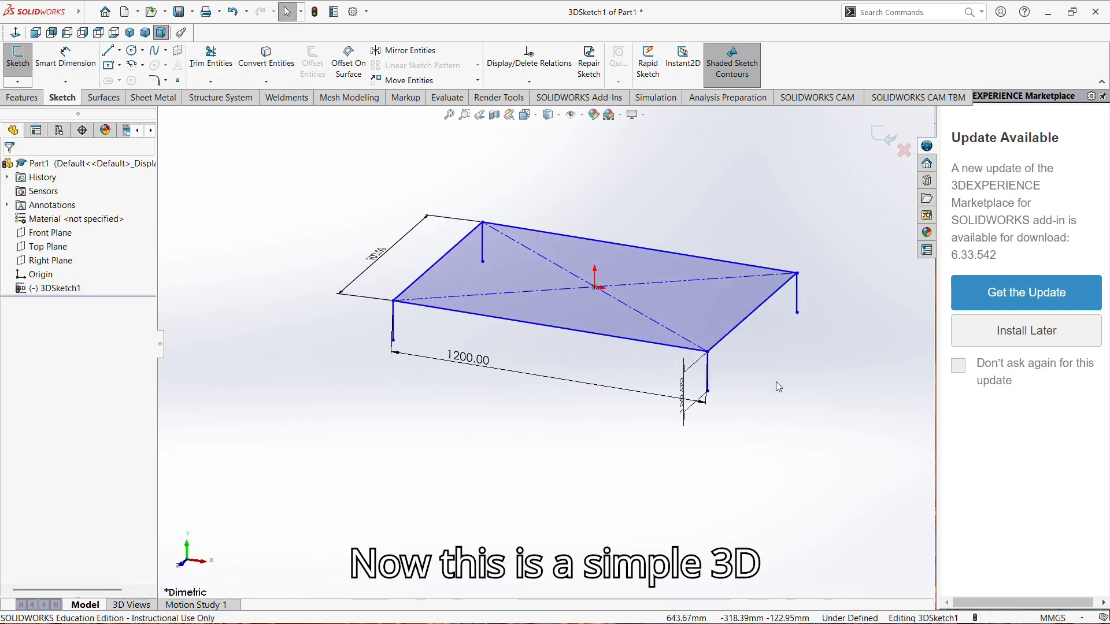
scroll(581, 311, "up", 4)
scroll(581, 310, "down", 4)
left_click(108, 50)
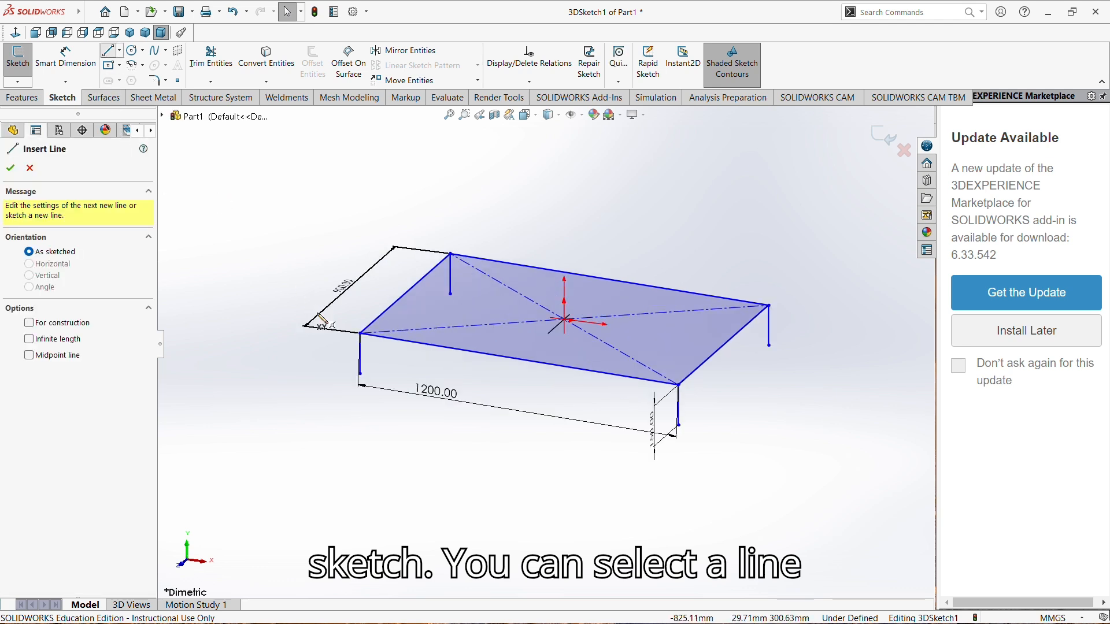
left_click(360, 334)
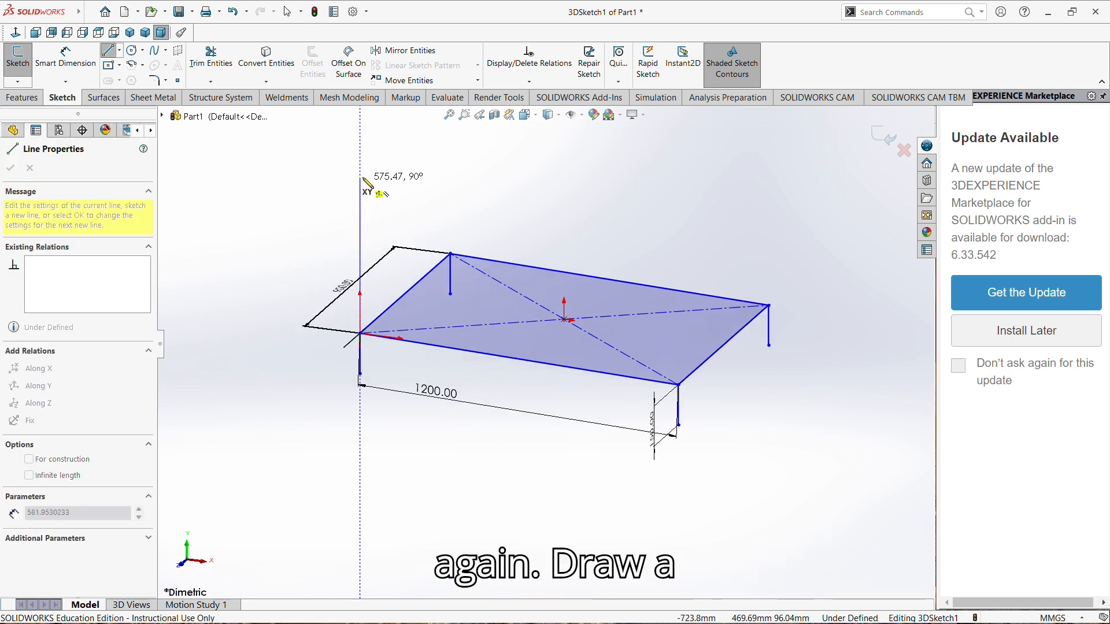
left_click(361, 133)
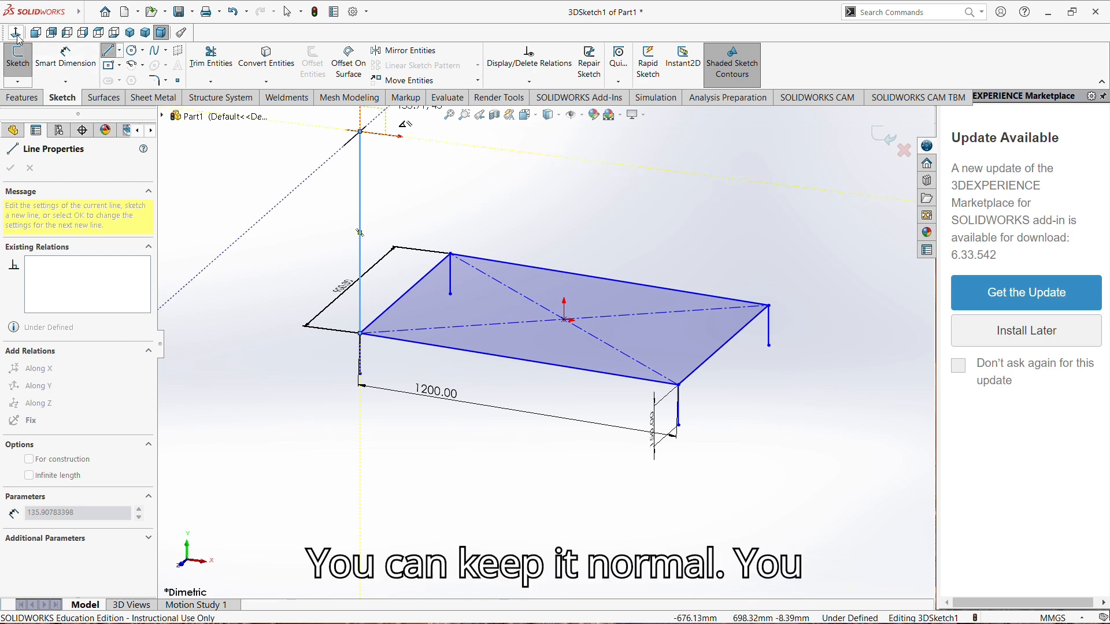
- Continue the line chain horizontally across and about 799 mm down to the rectangle's front-right corner, ending the chain there
left_click(36, 33)
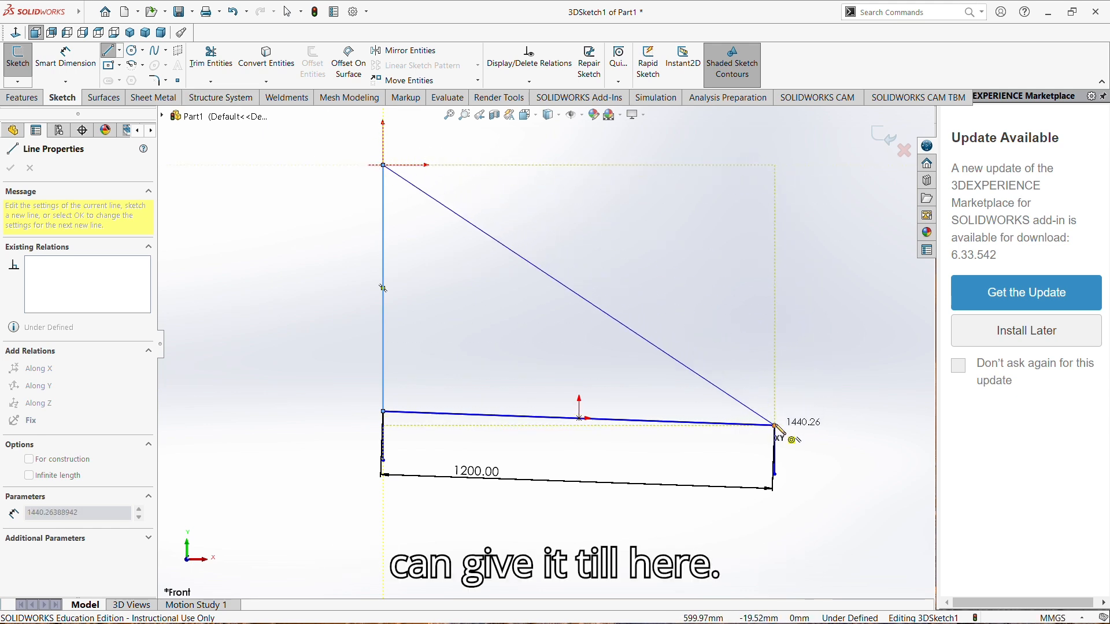
left_click(788, 166)
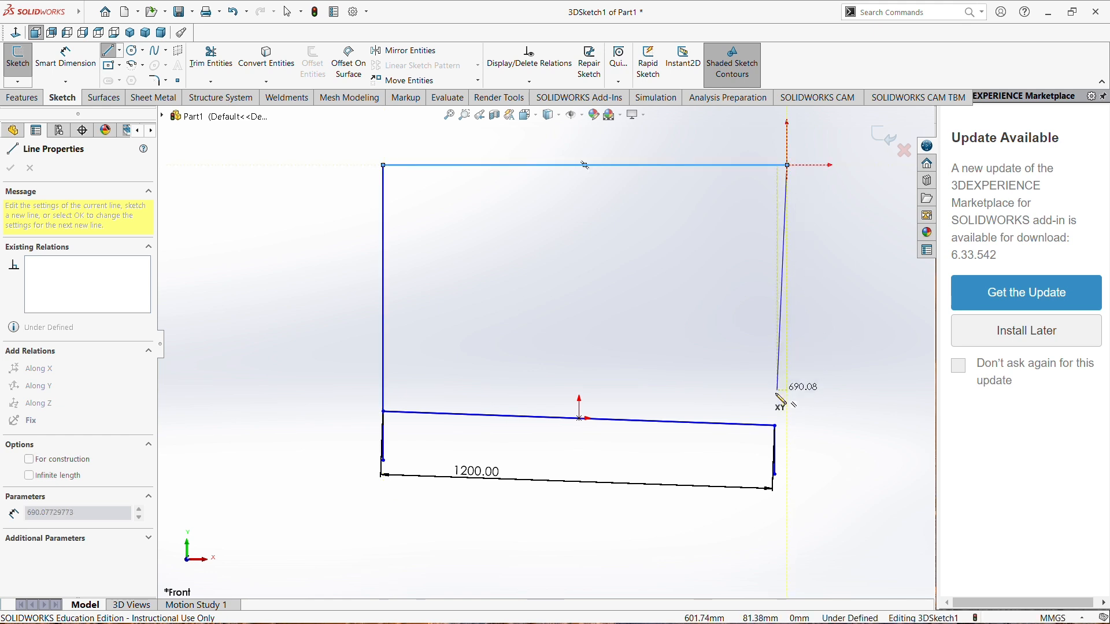
left_click(775, 426)
right_click(776, 425)
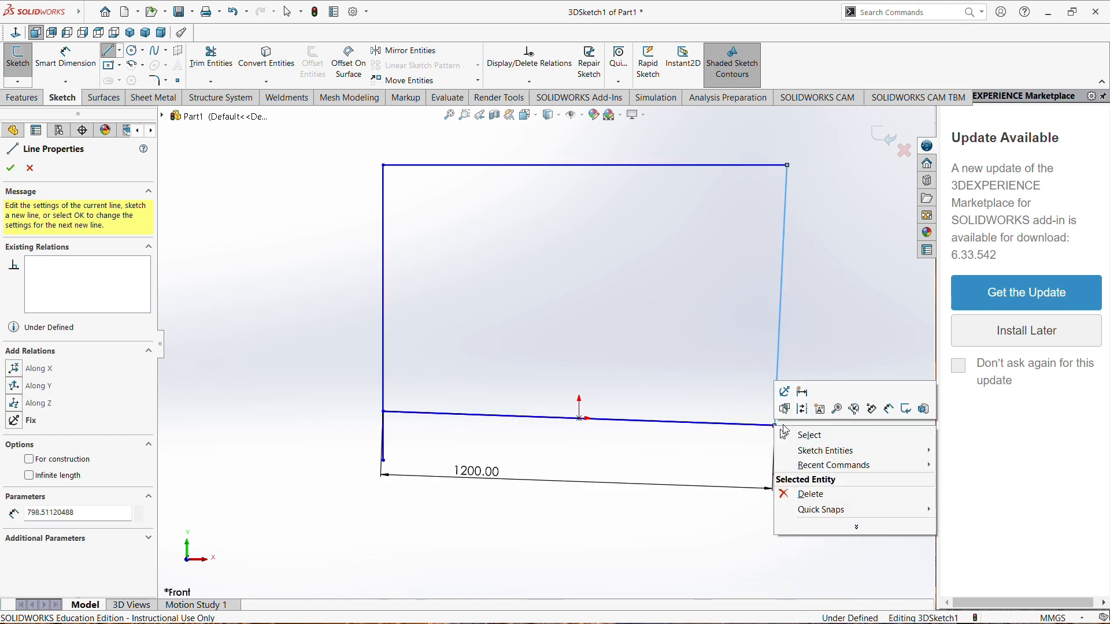
left_click(800, 433)
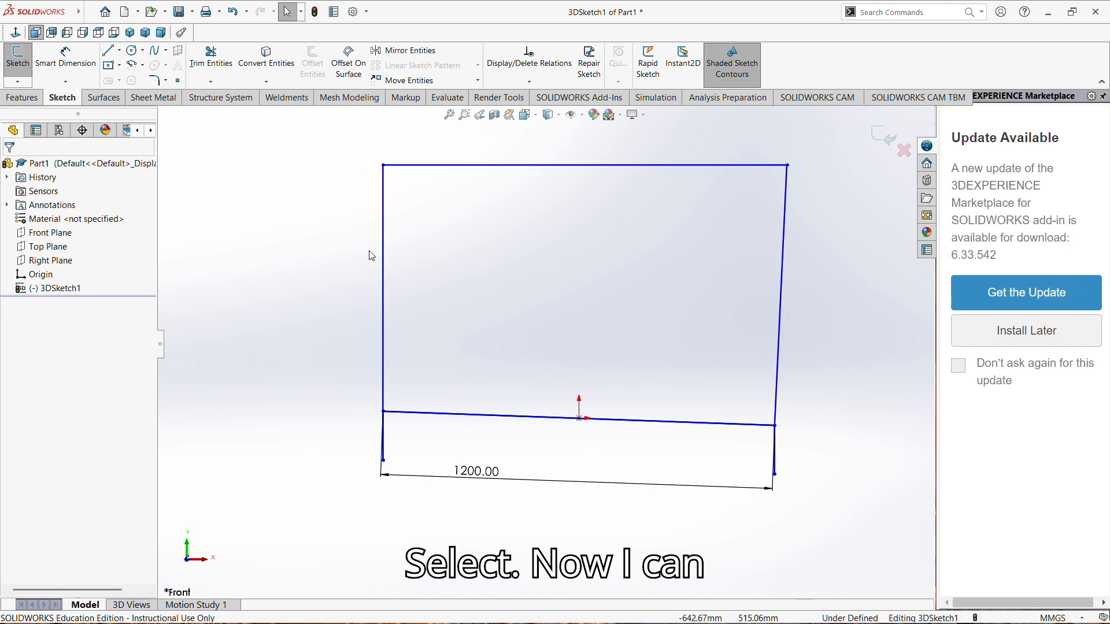
- Add a parallel relation between the two upright lines rising from the rectangle's front corners
left_click(779, 317)
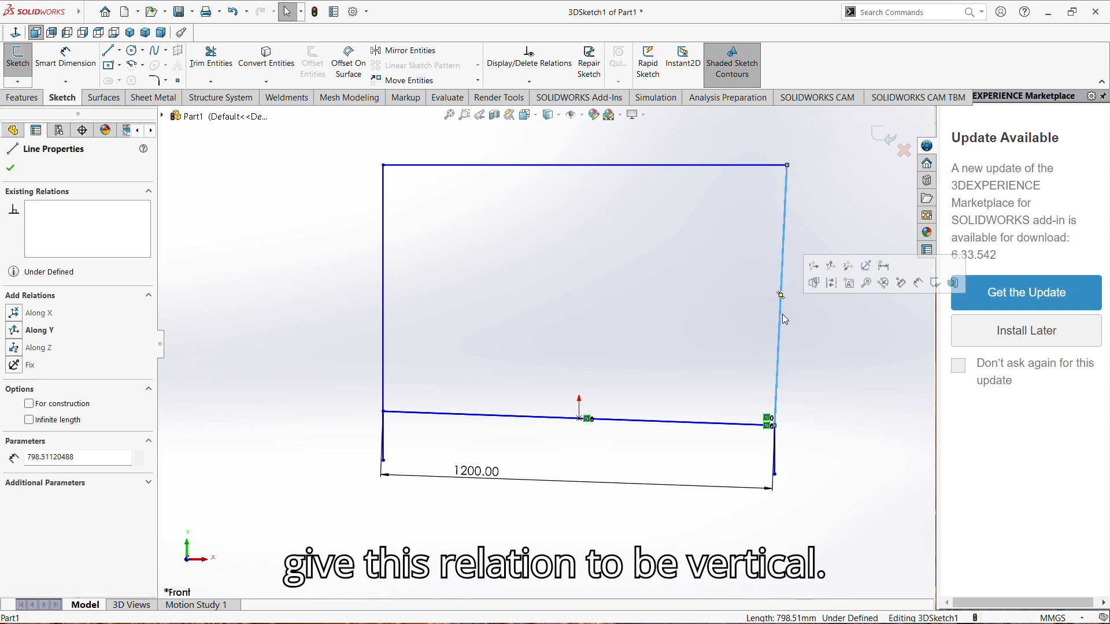
left_click(384, 346, "ctrl")
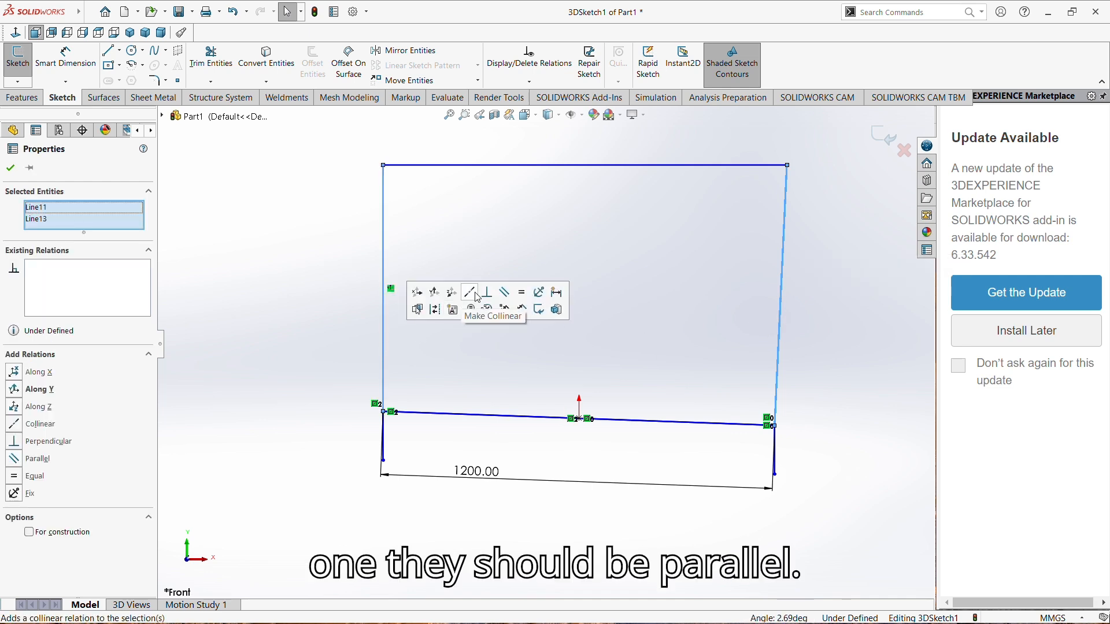
left_click(504, 295)
left_click(401, 228)
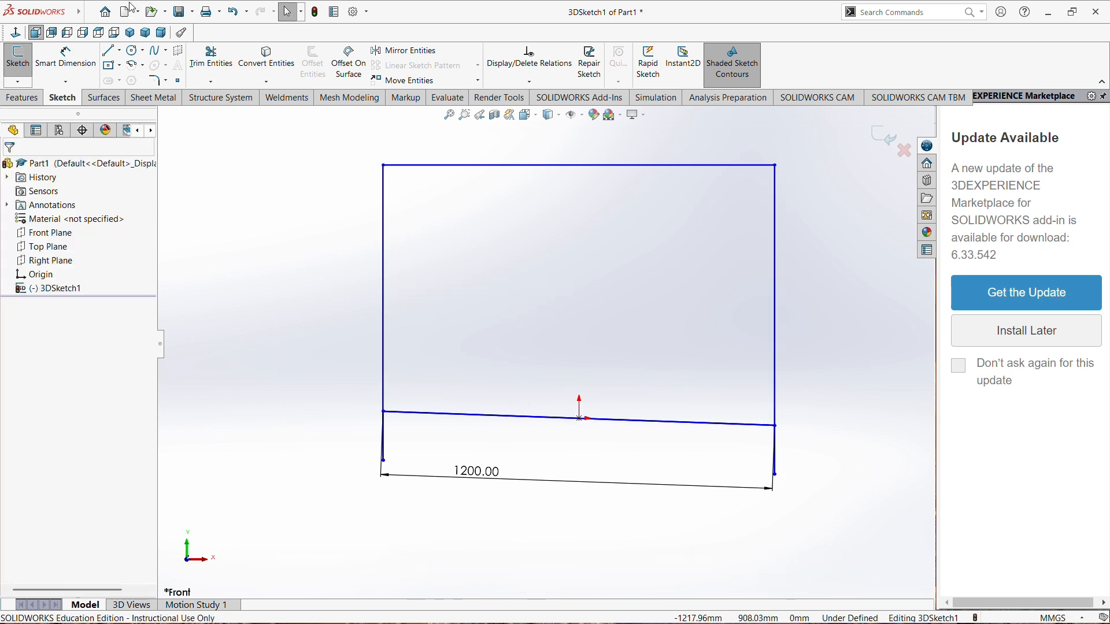
- Make the rectangle's two long edges parallel to each other and its two short edges parallel to each other
mouse_move(384, 154)
middle_mouse_down()
mouse_move(367, 191)
mouse_move(421, 304)
middle_mouse_up()
left_click(416, 449)
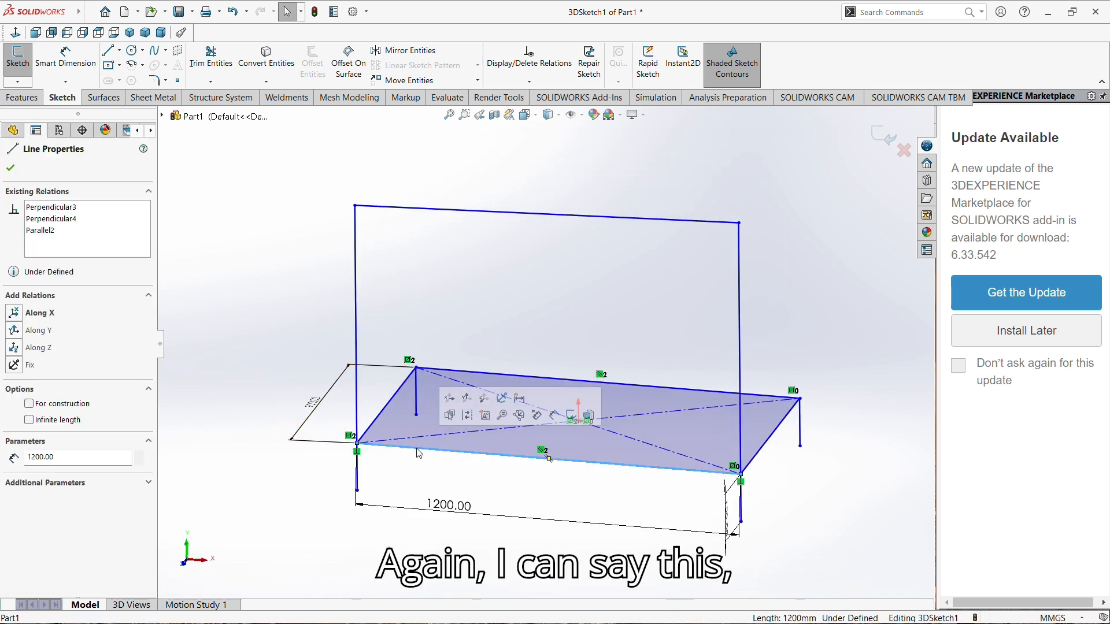
left_click(488, 373, "ctrl")
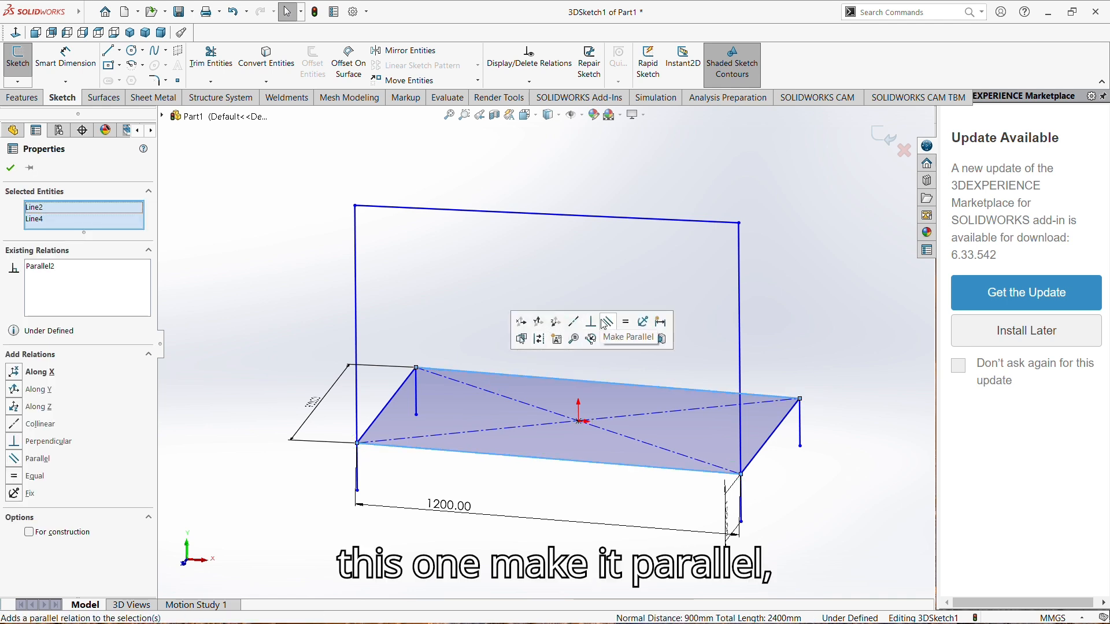
left_click(394, 394)
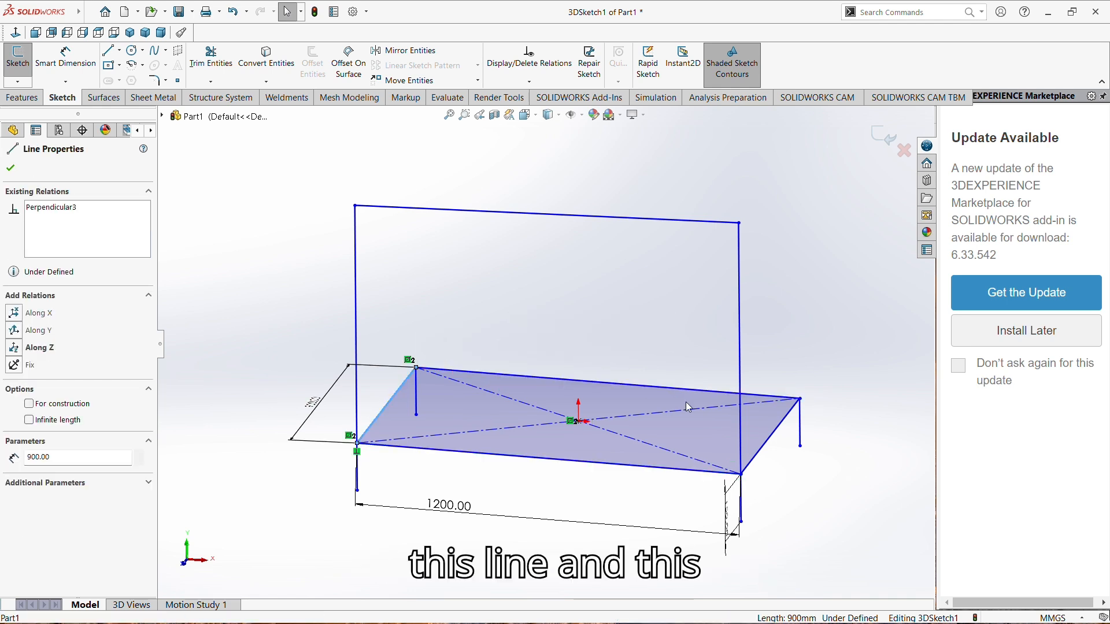
left_click(769, 445, "ctrl")
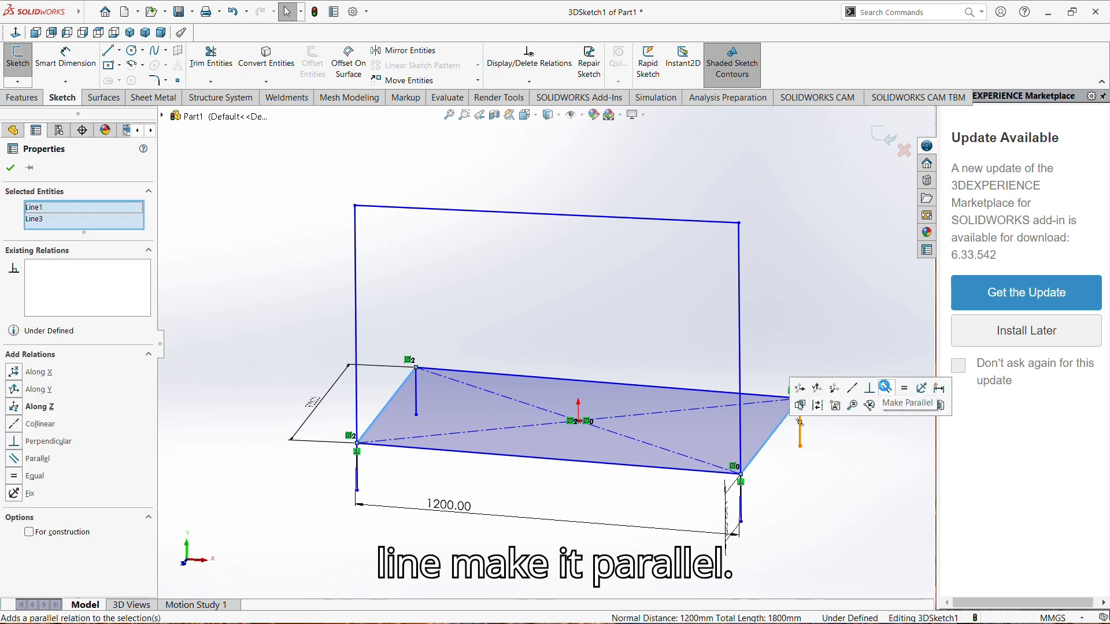
left_click(885, 386)
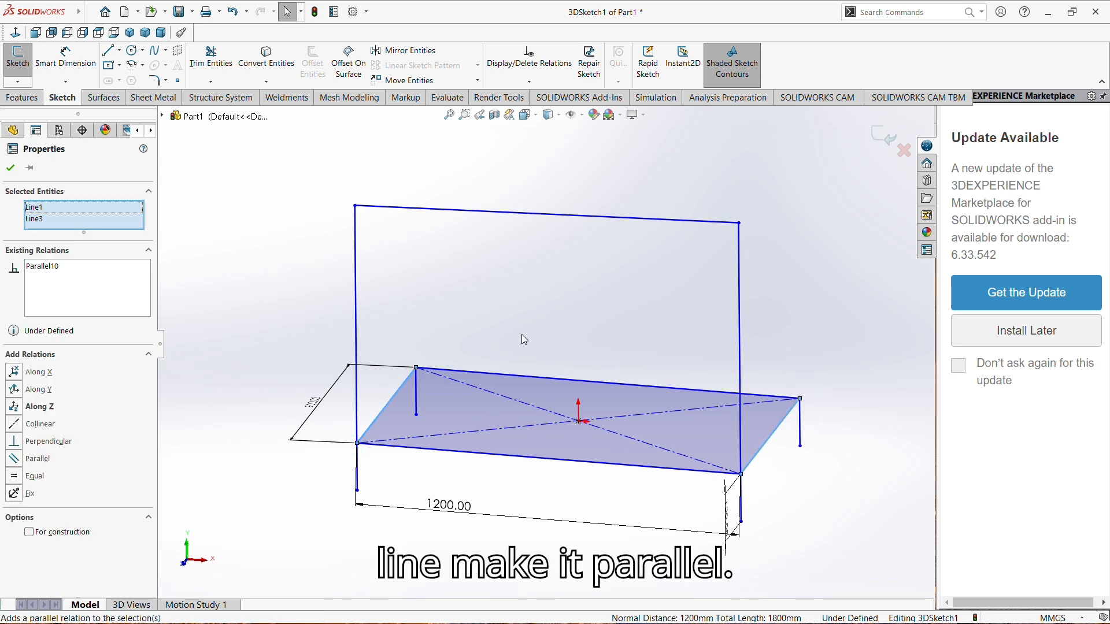
- Add a parallel relation between the upright frame's upper line and the rectangle's front long edge
left_click(509, 456)
left_click(494, 210, "ctrl")
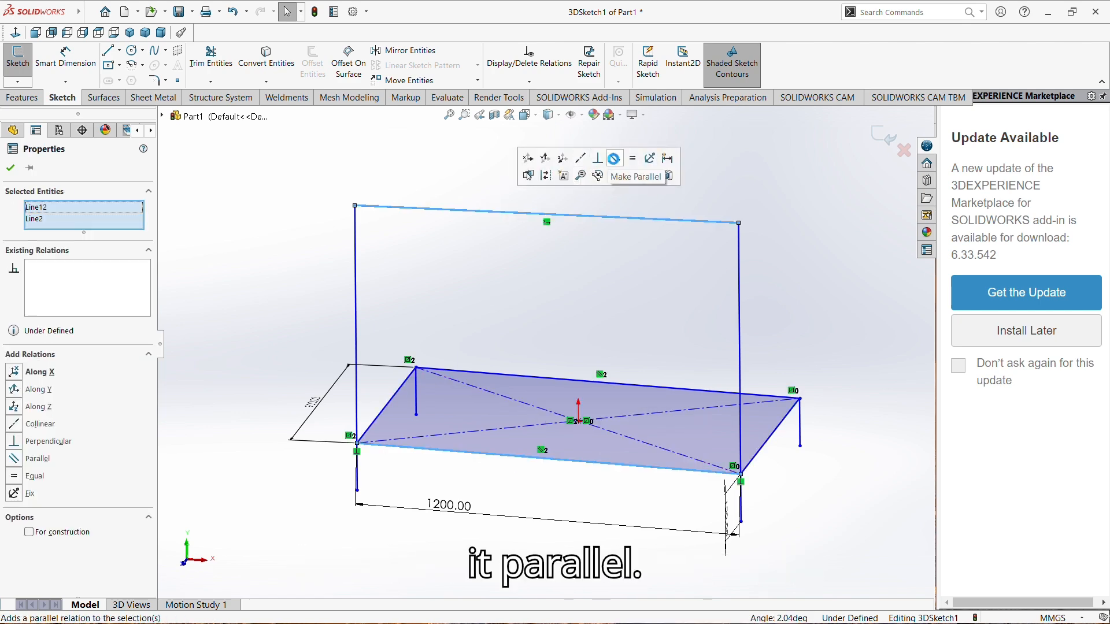
left_click(614, 159)
left_click(302, 240)
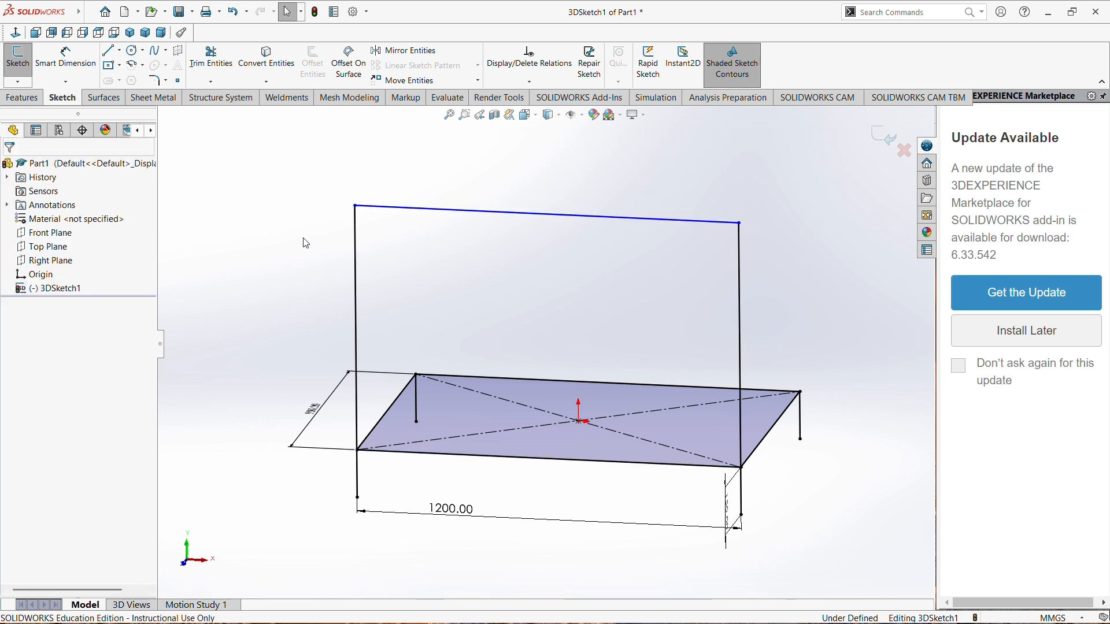
- Mirror the front upright frame's two side lines and upper line about the Front Plane, keeping the originals as copies
left_click(16, 33)
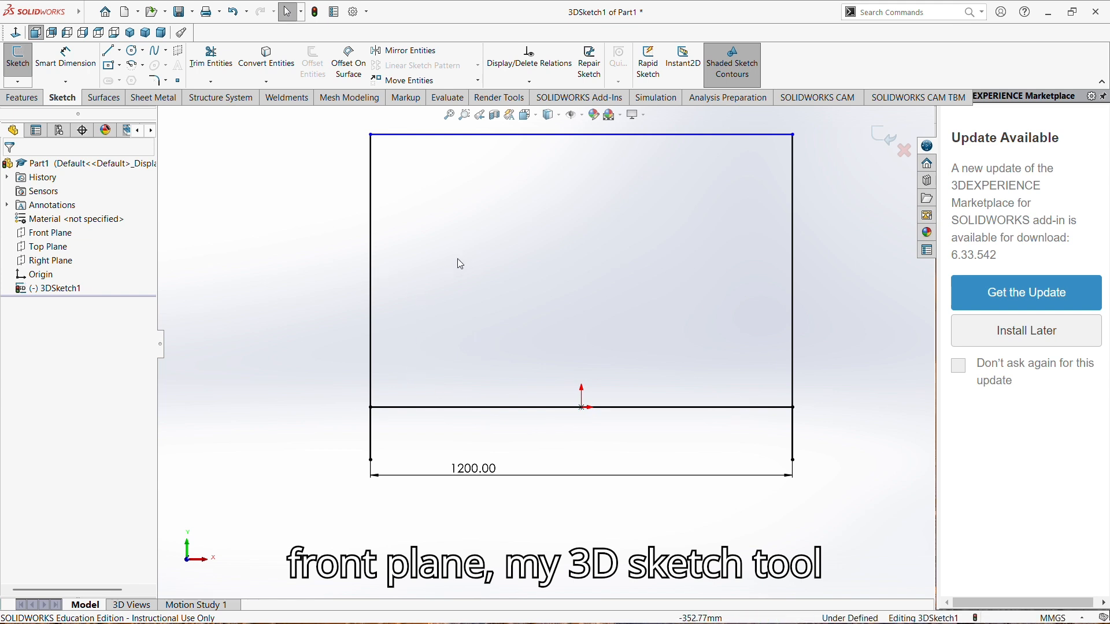
left_click(161, 33)
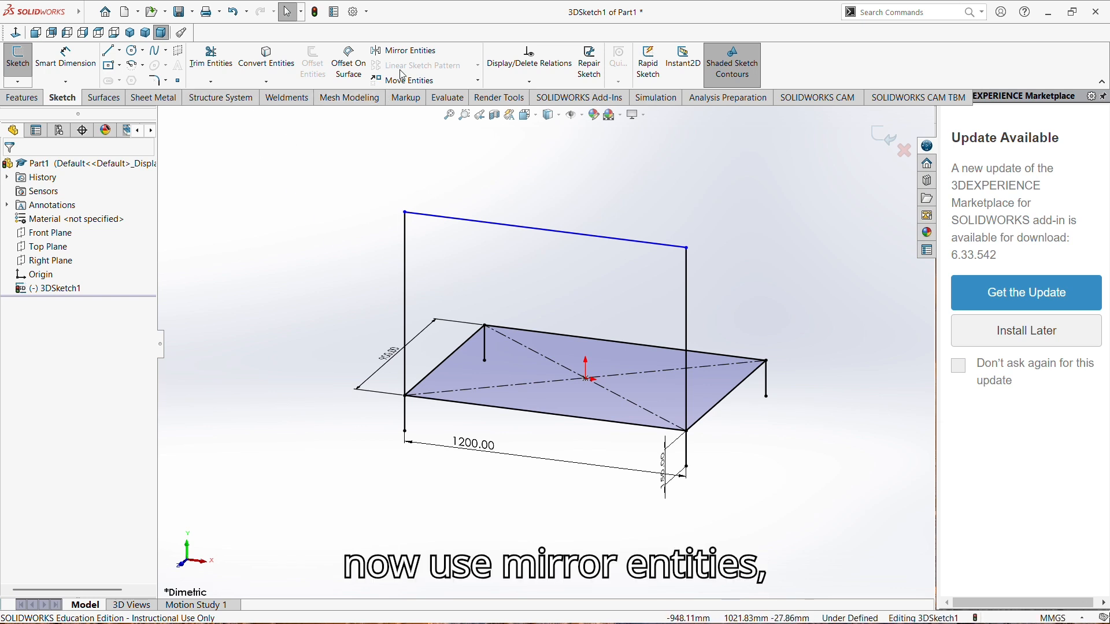
left_click(403, 50)
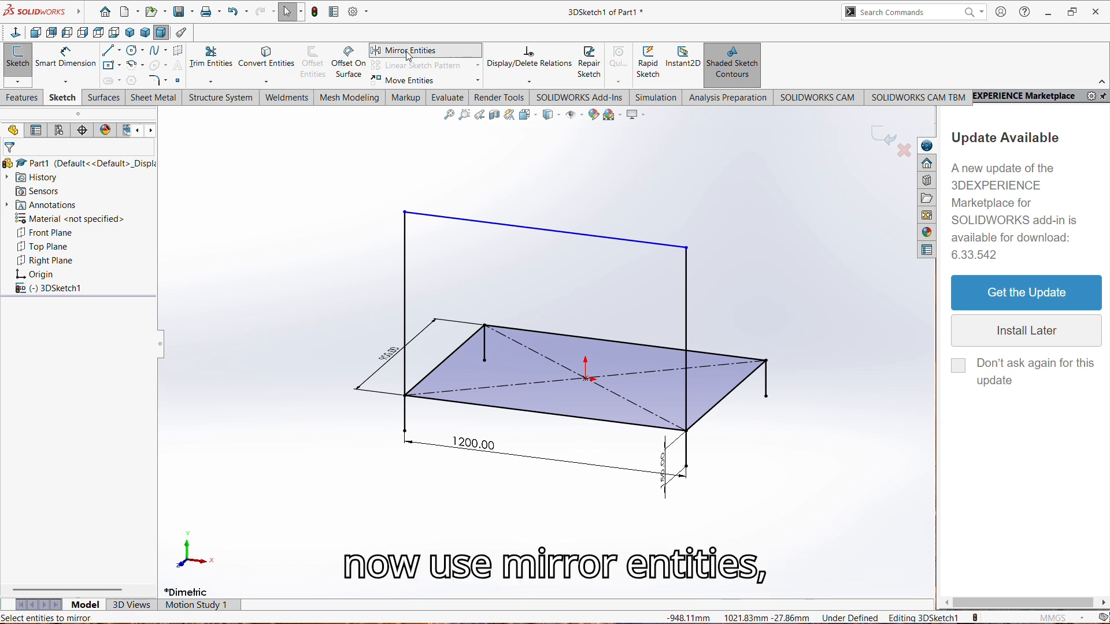
left_click(406, 259)
left_click(469, 221, "ctrl")
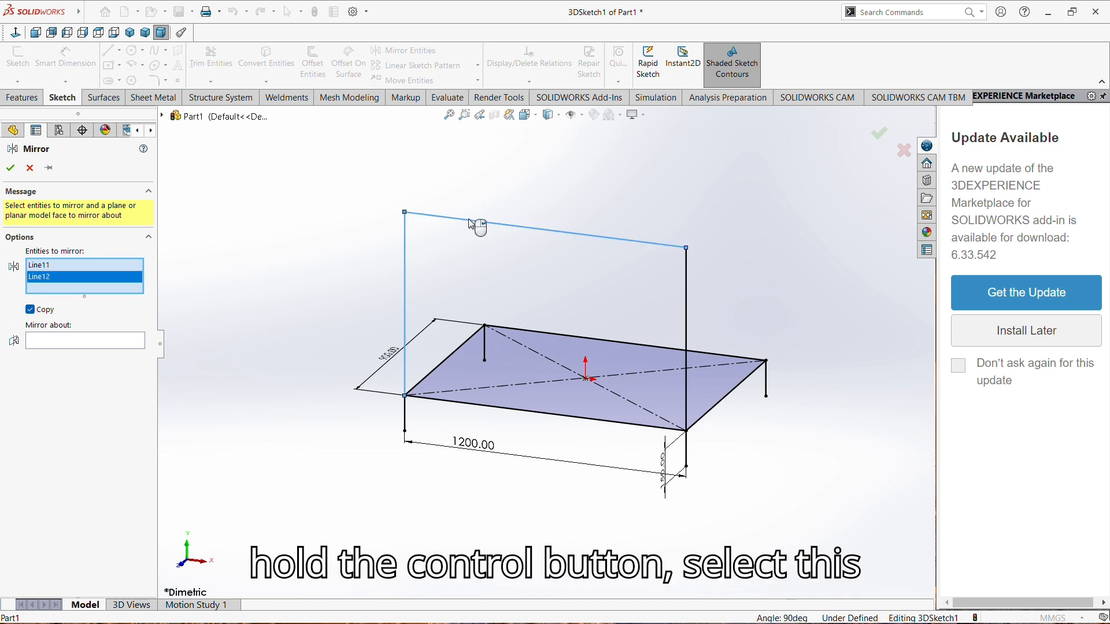
left_click(687, 294)
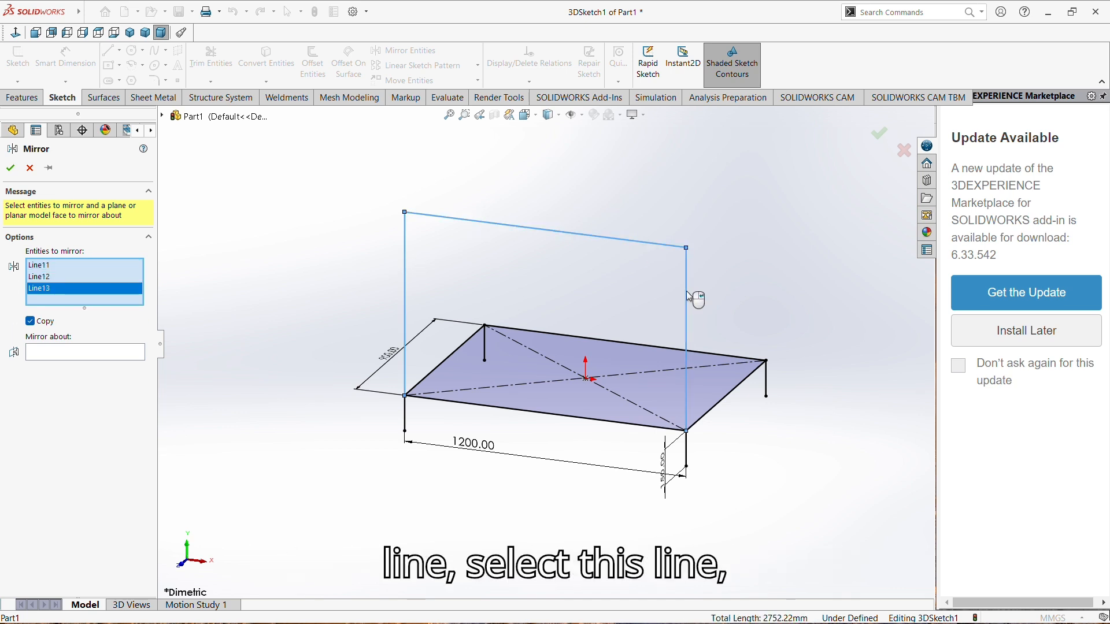
left_click(56, 352)
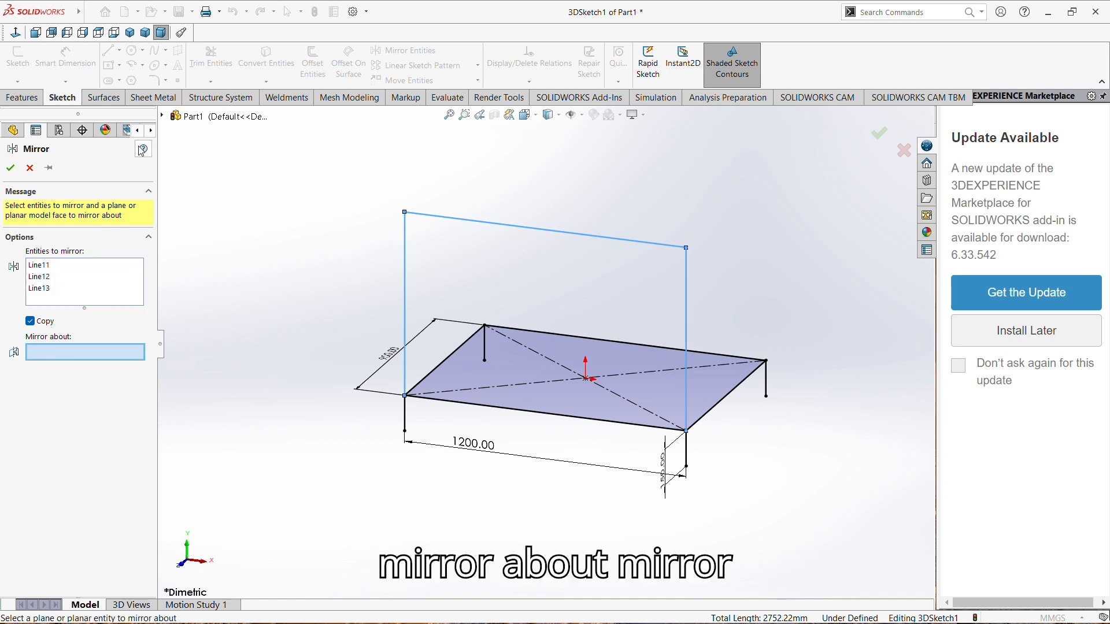
left_click(162, 117)
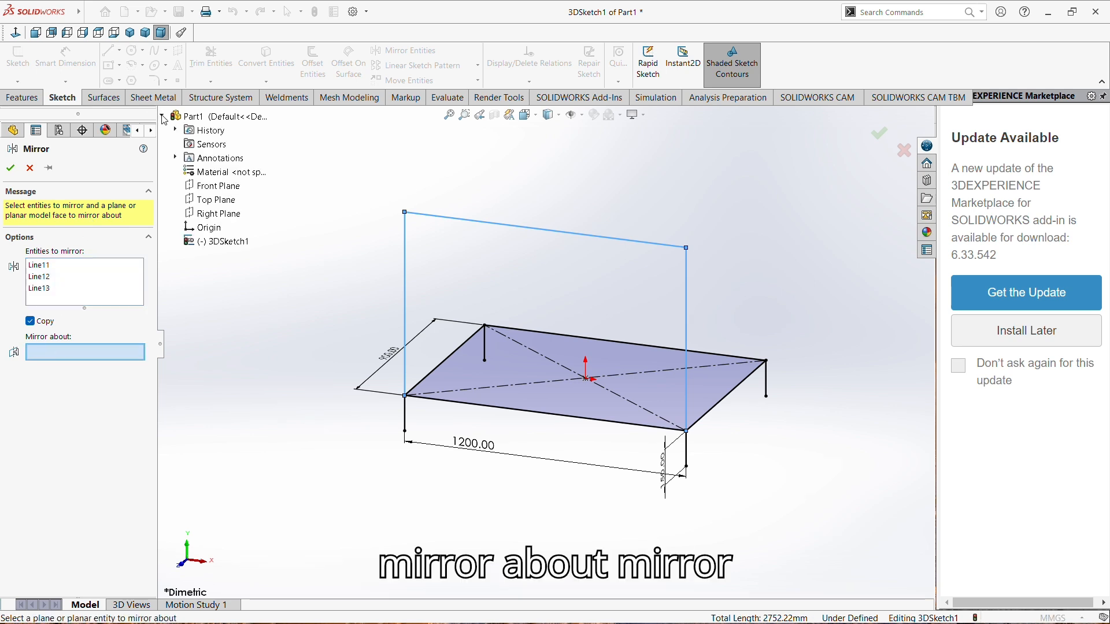
left_click(213, 189)
left_click(12, 167)
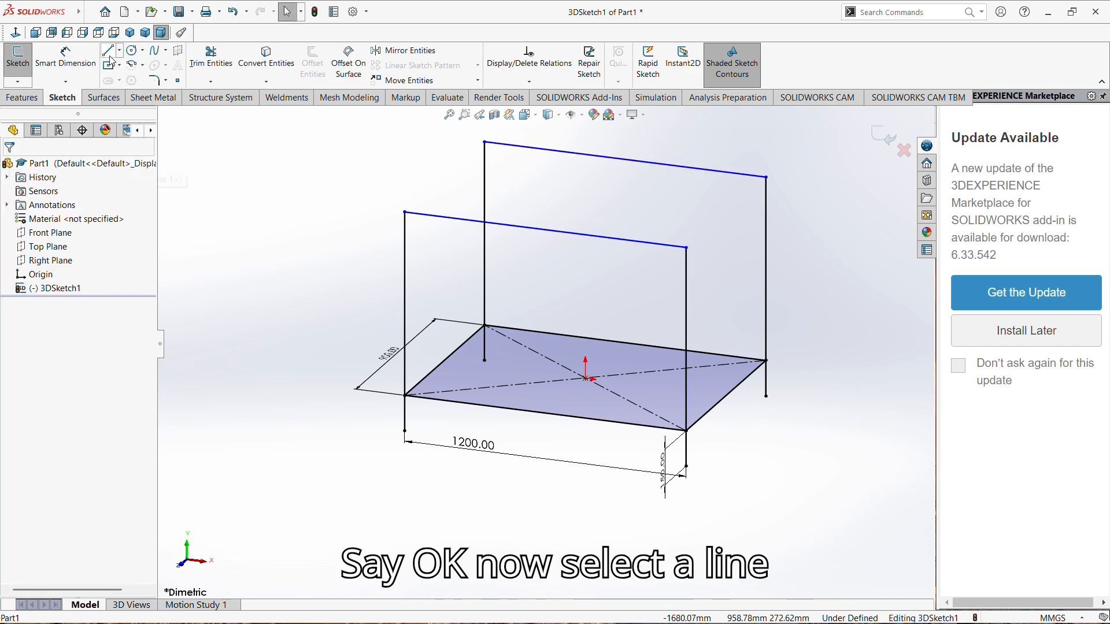
left_click(110, 53)
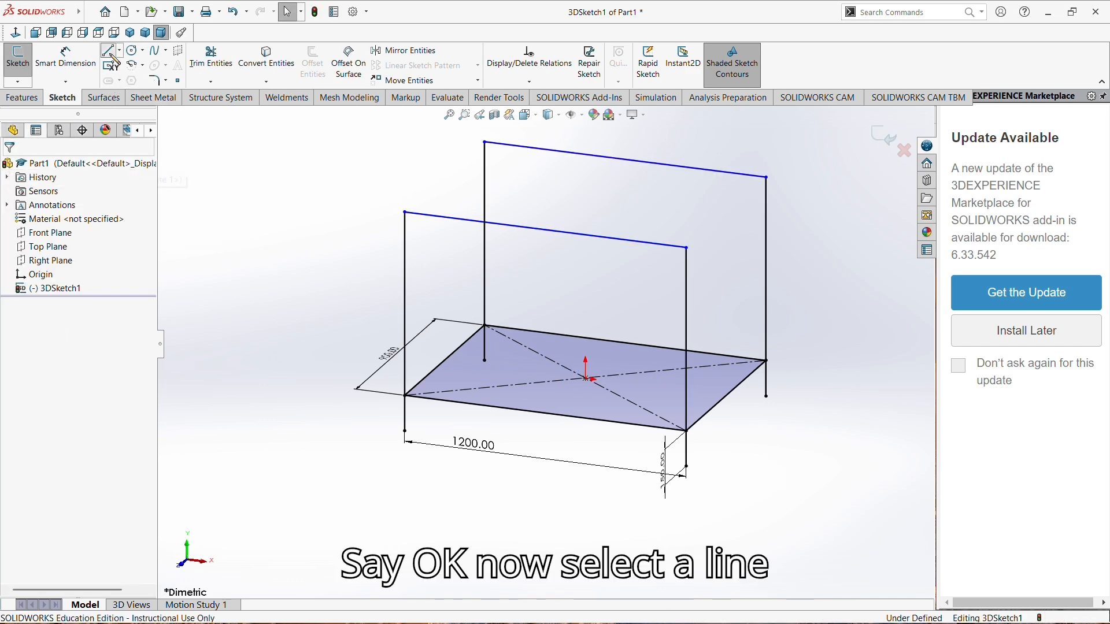
left_click(405, 213)
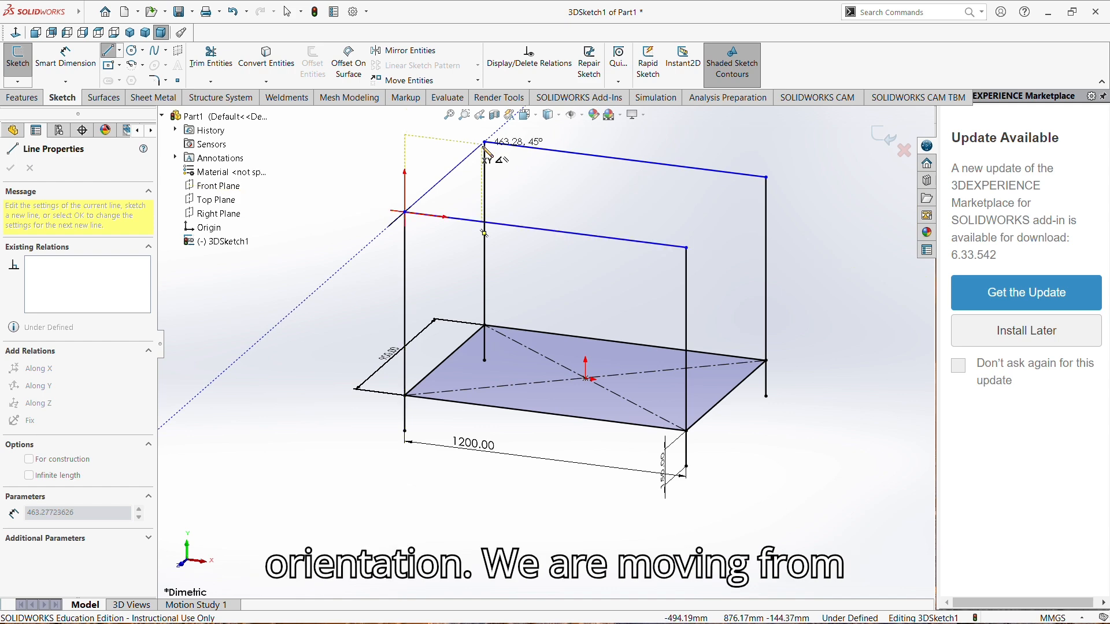
scroll(483, 148, "up", 3)
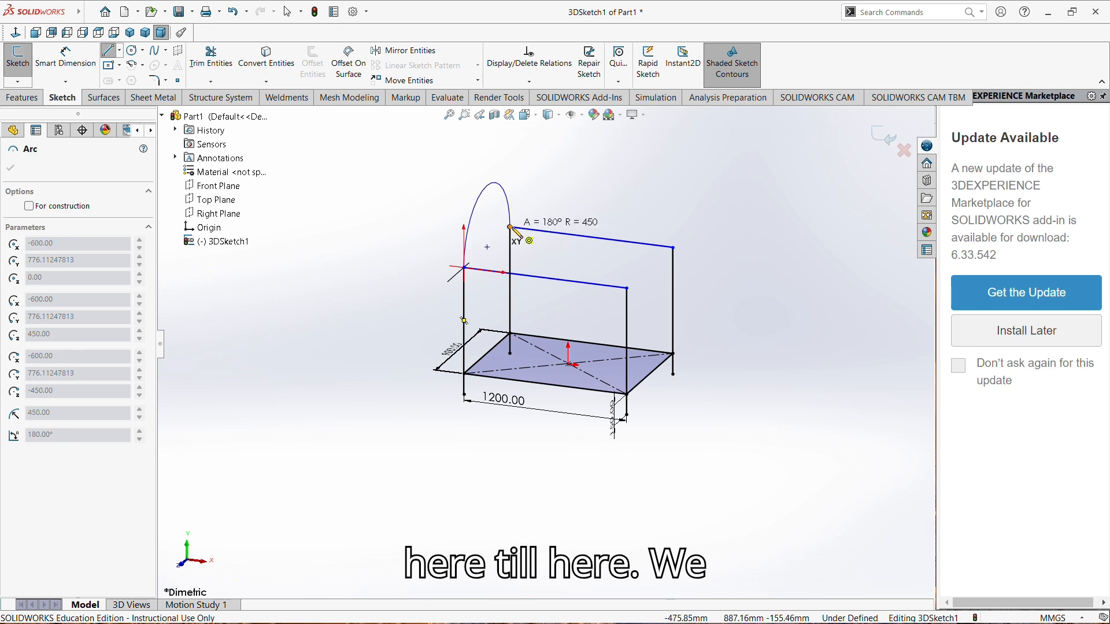
key("Escape")
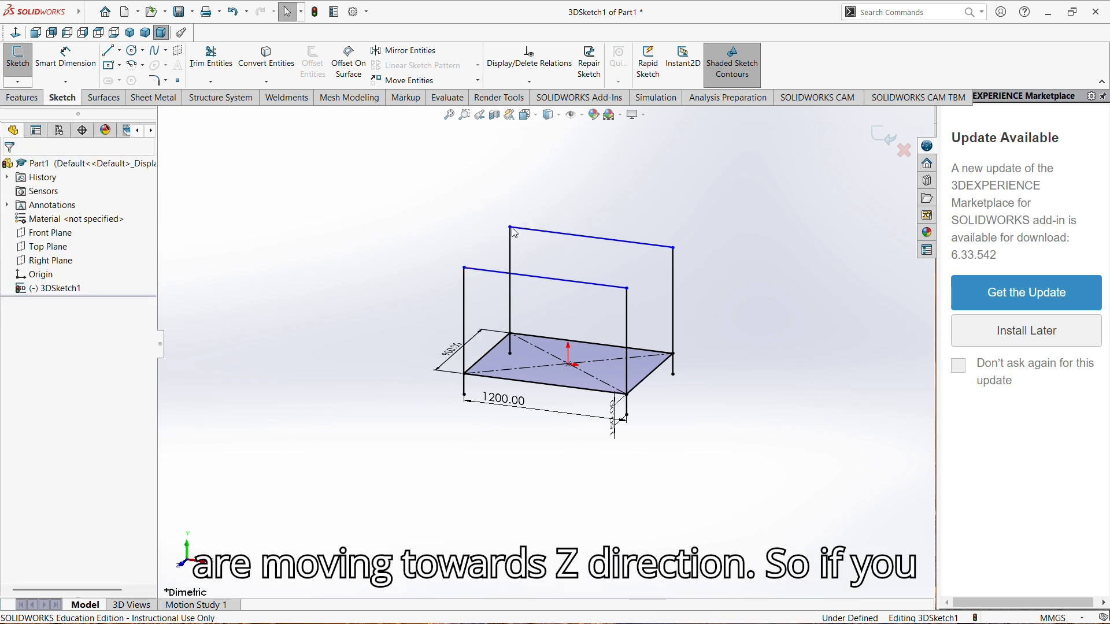
- Draw two lines along Z joining the matching upper corners of the front and rear upright frames
left_click(106, 53)
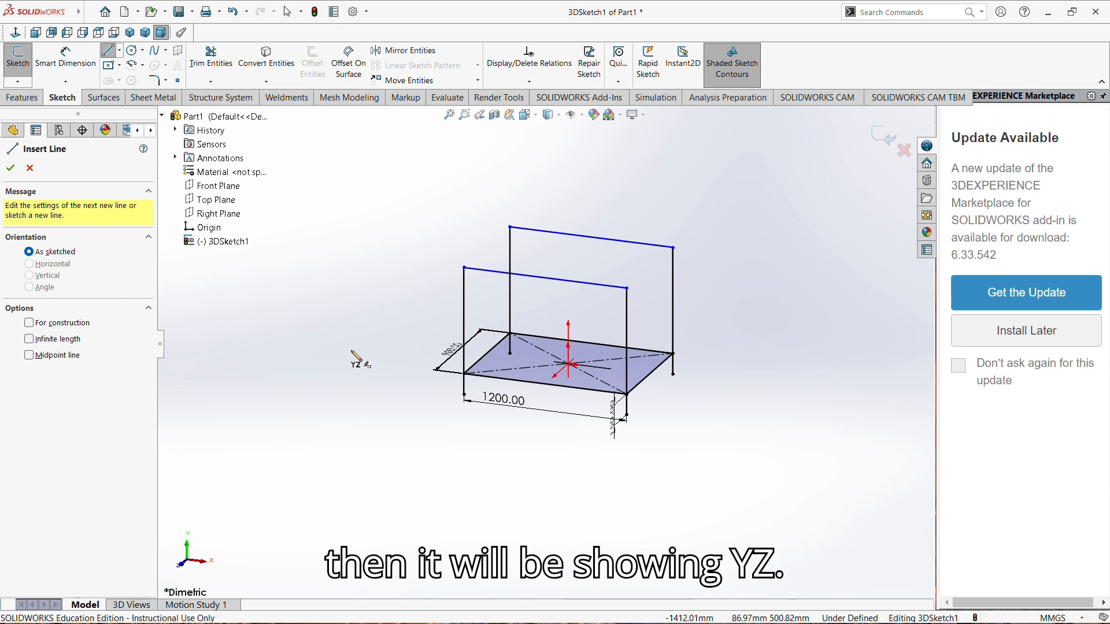
left_click(465, 268)
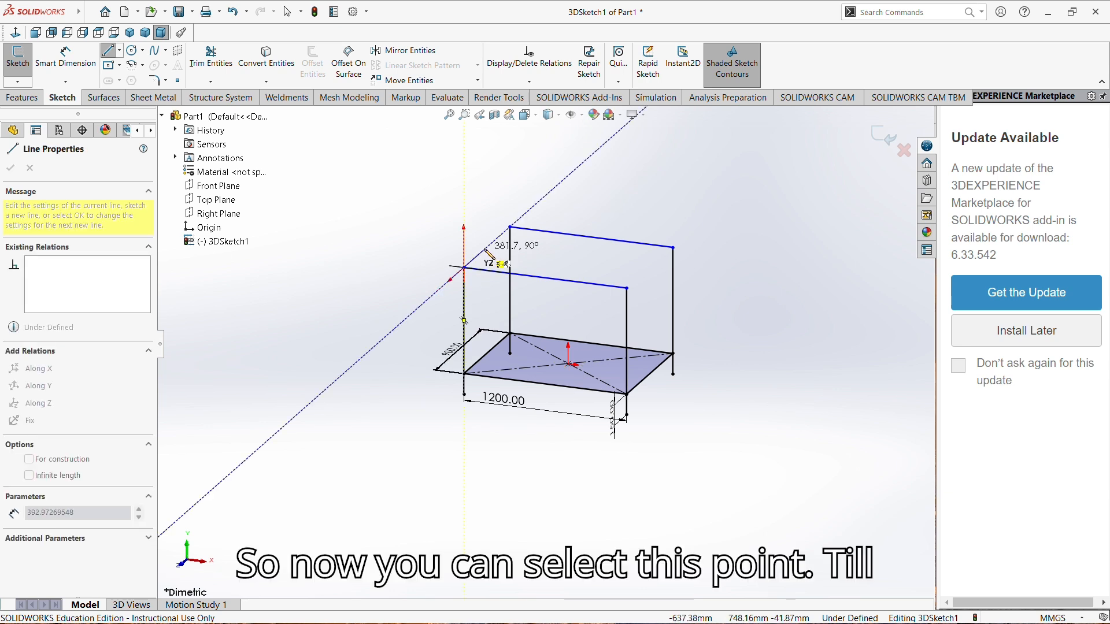
left_click(510, 228)
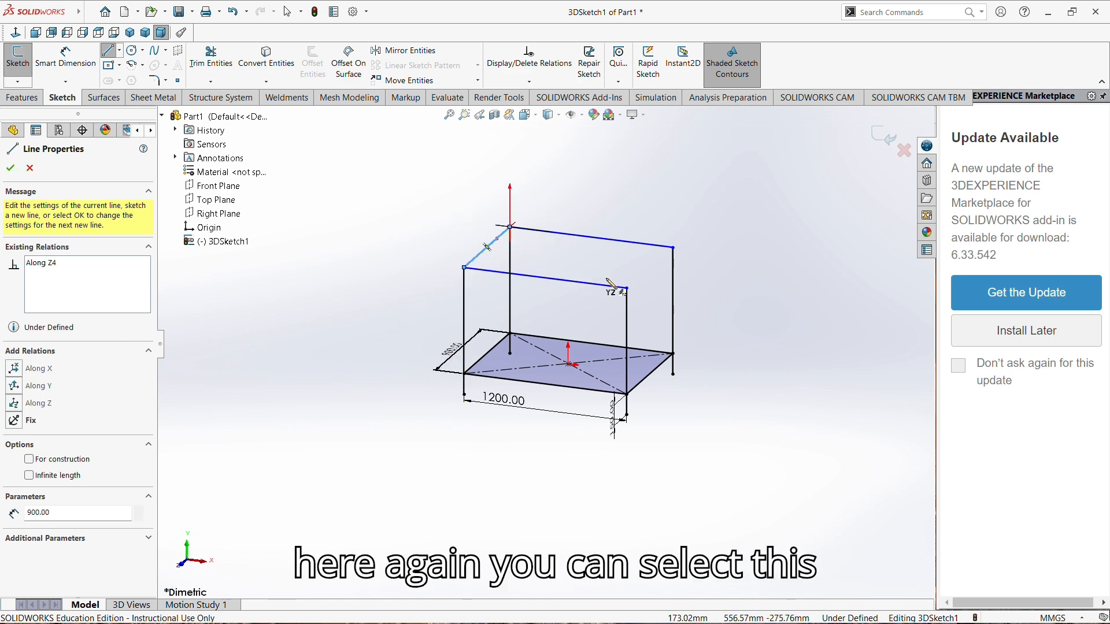
left_click(626, 288)
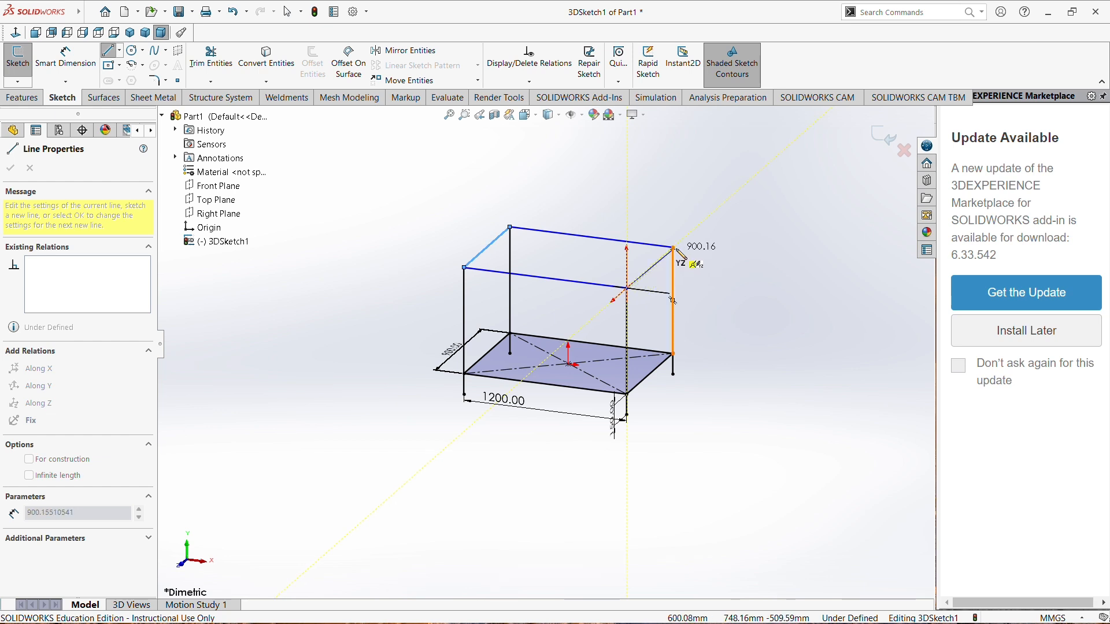
left_click(673, 248)
right_click(673, 247)
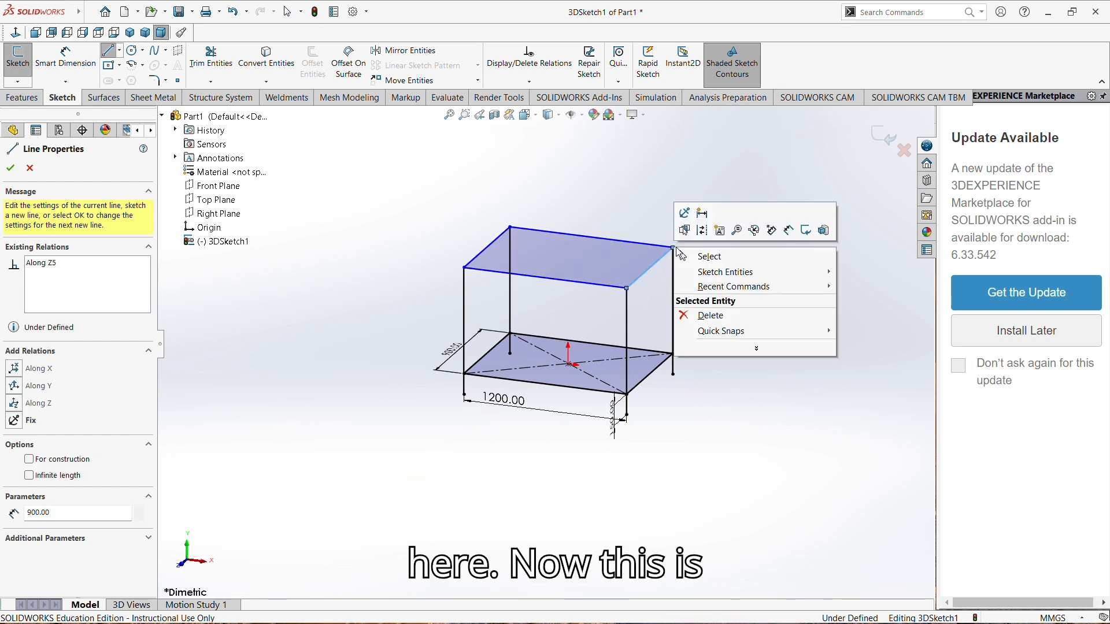
left_click(703, 255)
- Dimension the height of a front corner upright above the base rectangle as 600 mm
mouse_move(690, 247)
middle_mouse_down()
mouse_move(665, 237)
mouse_move(614, 277)
mouse_move(726, 310)
mouse_move(723, 359)
middle_mouse_up()
left_click(66, 58)
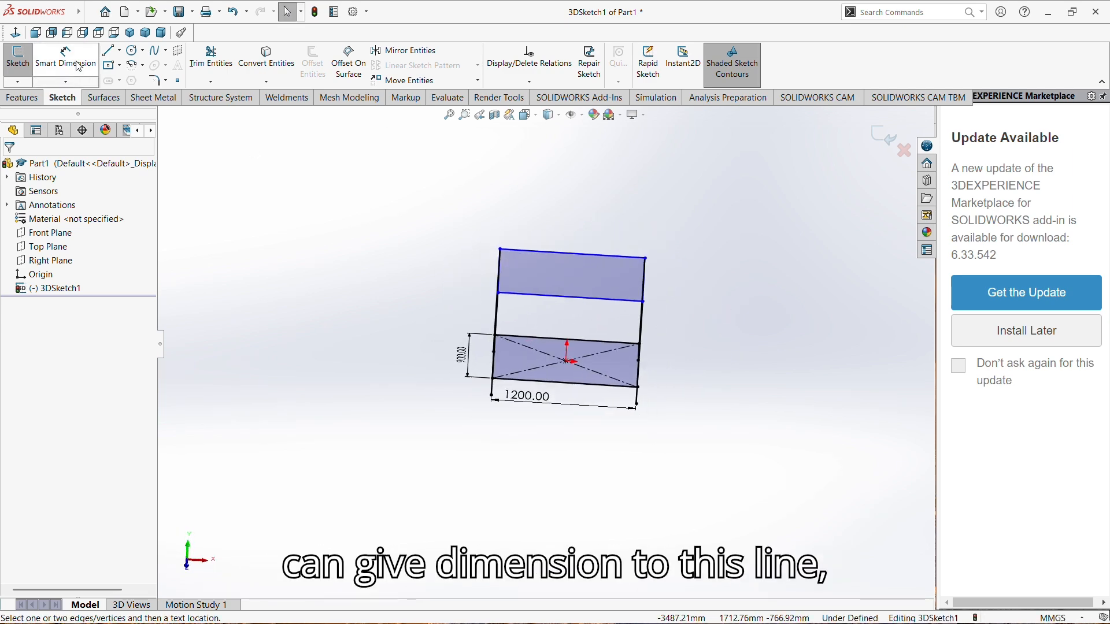
left_click(495, 324)
left_click(424, 322)
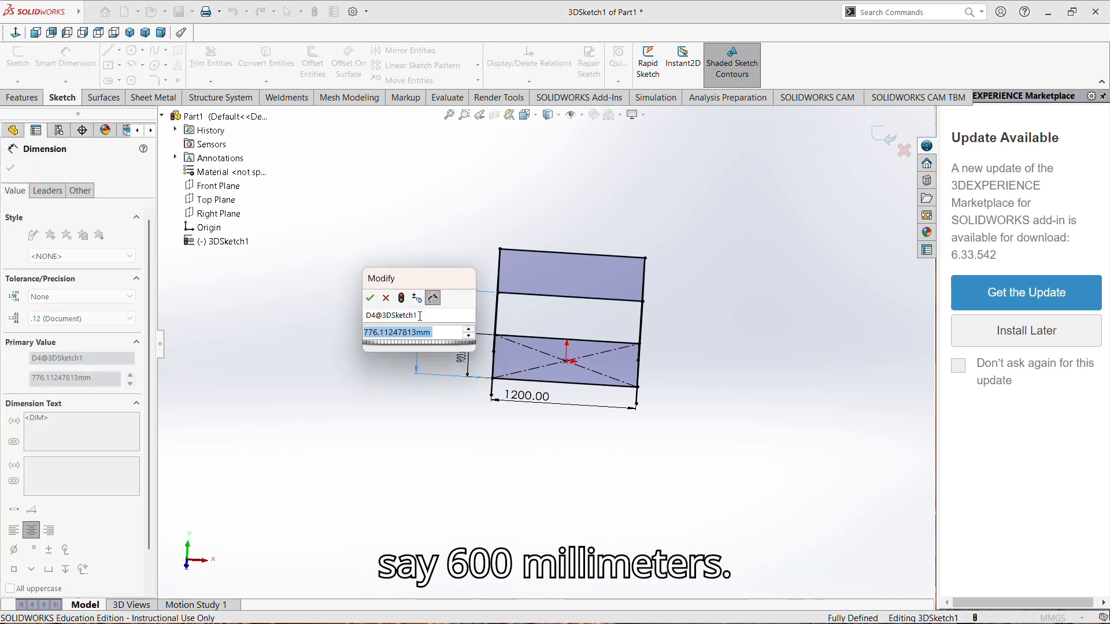
type("600")
key("Return")
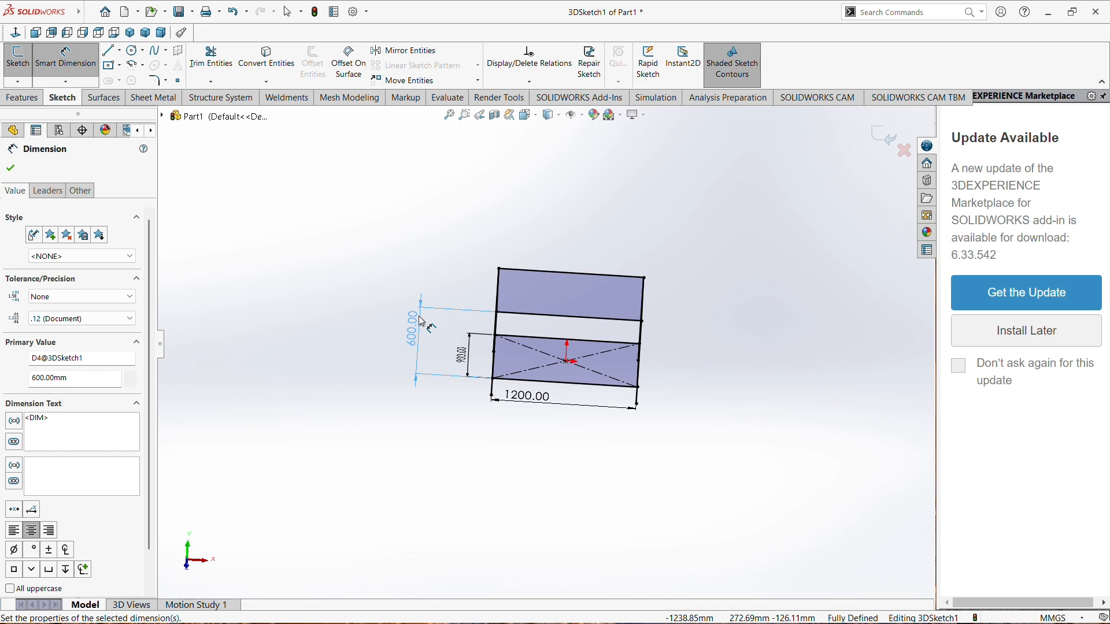
left_click(11, 168)
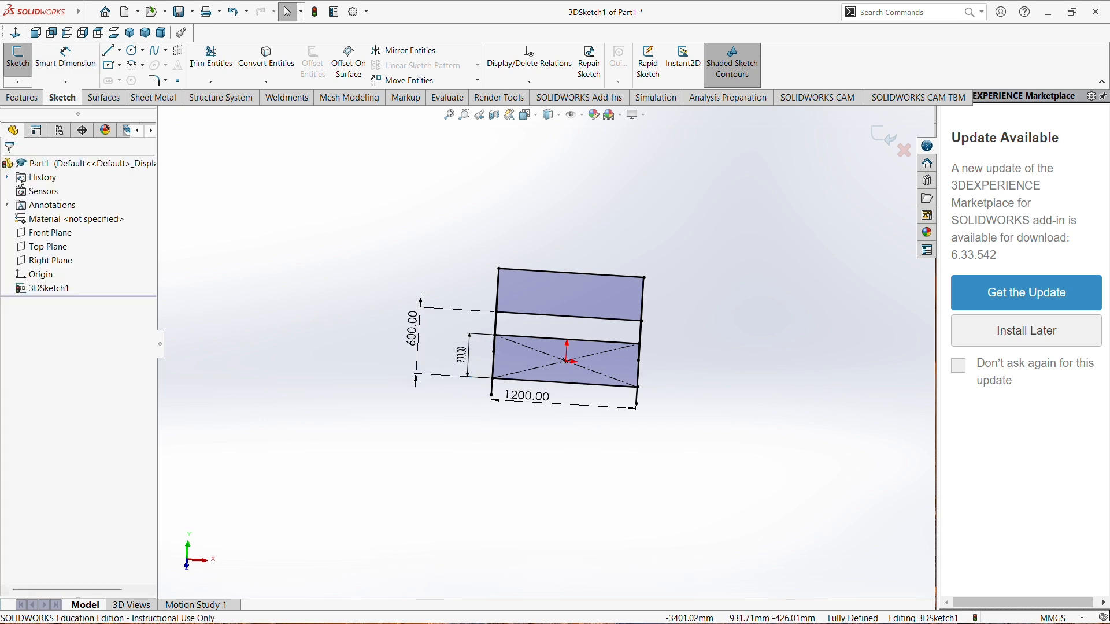
- Sketch an intermediate upright about 600.5 mm long between the upper and base long edges of the front side
mouse_move(351, 340)
middle_mouse_down()
mouse_move(310, 277)
mouse_move(274, 284)
mouse_move(353, 305)
mouse_move(340, 292)
mouse_move(315, 300)
mouse_move(322, 332)
middle_mouse_up()
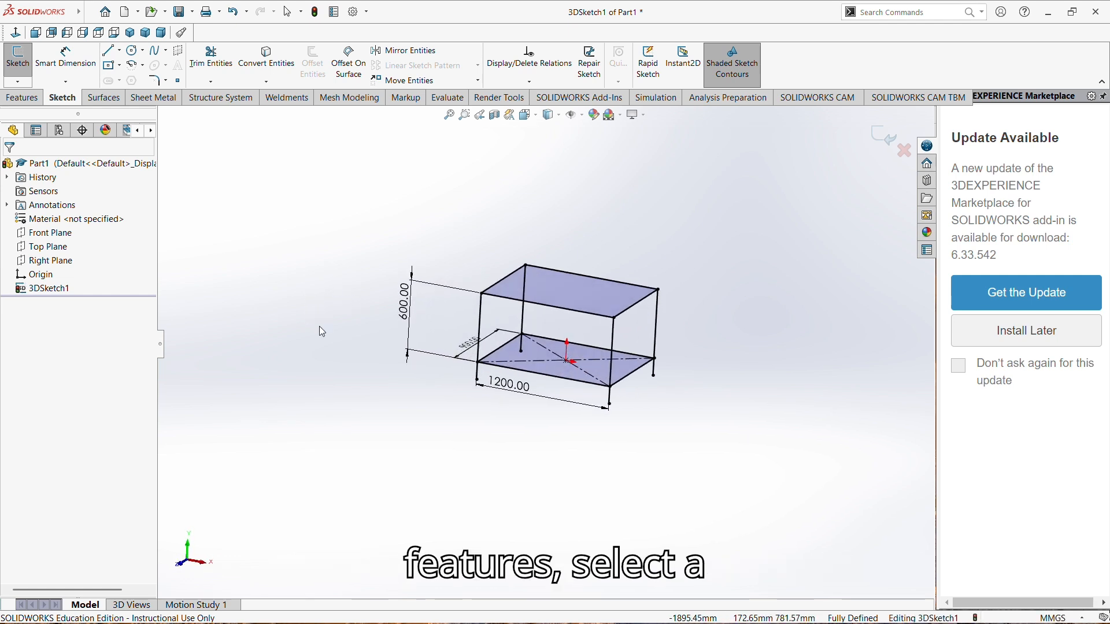
left_click(110, 55)
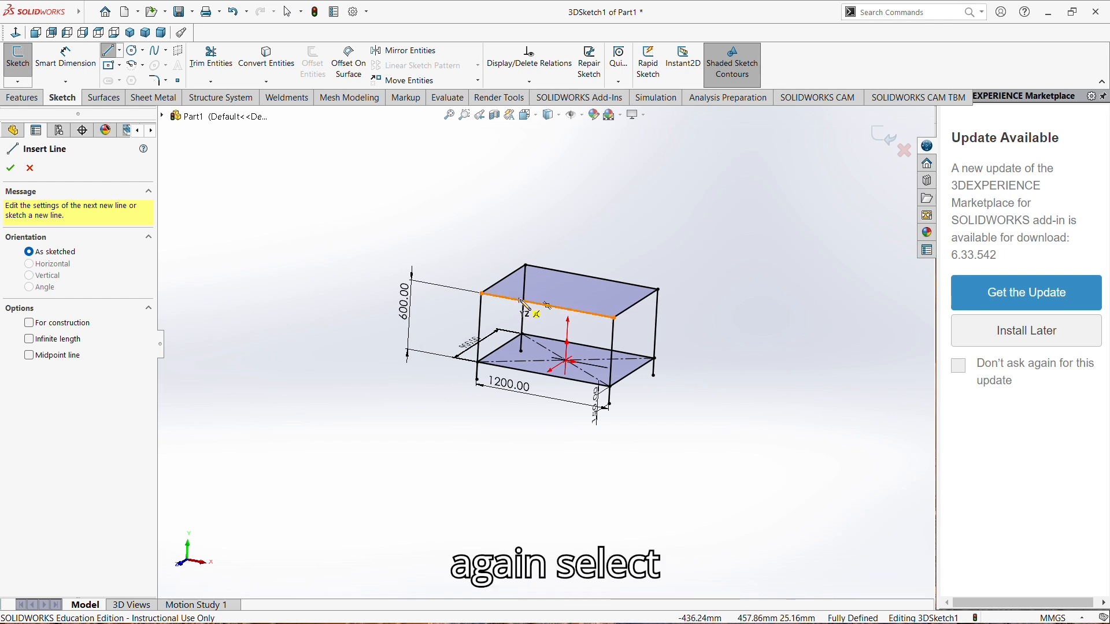
left_click(569, 310)
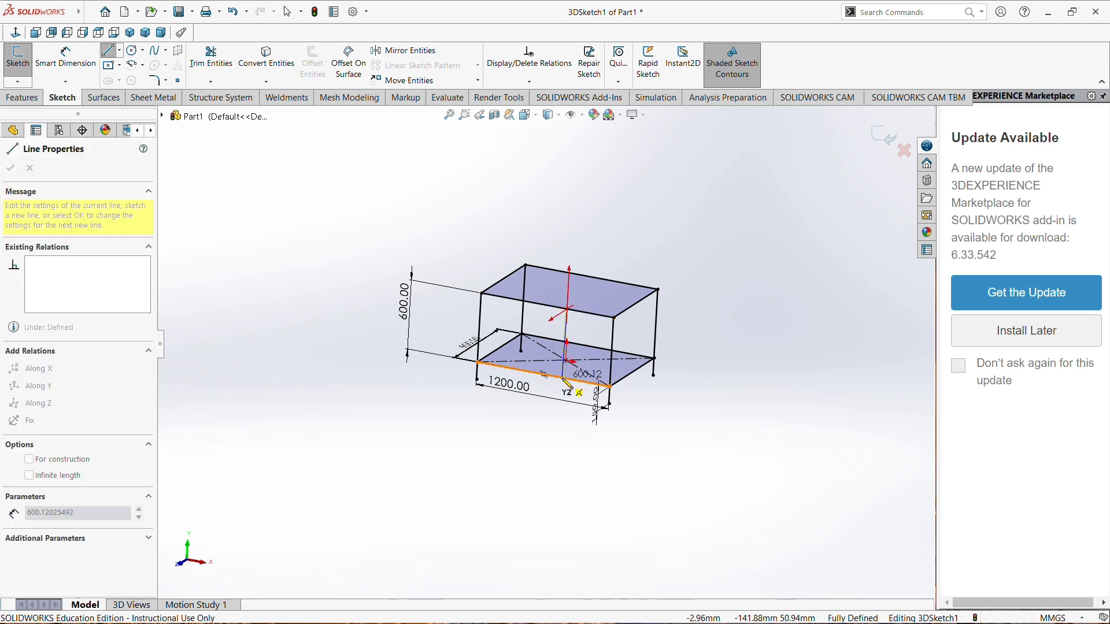
scroll(567, 381, "down", 2)
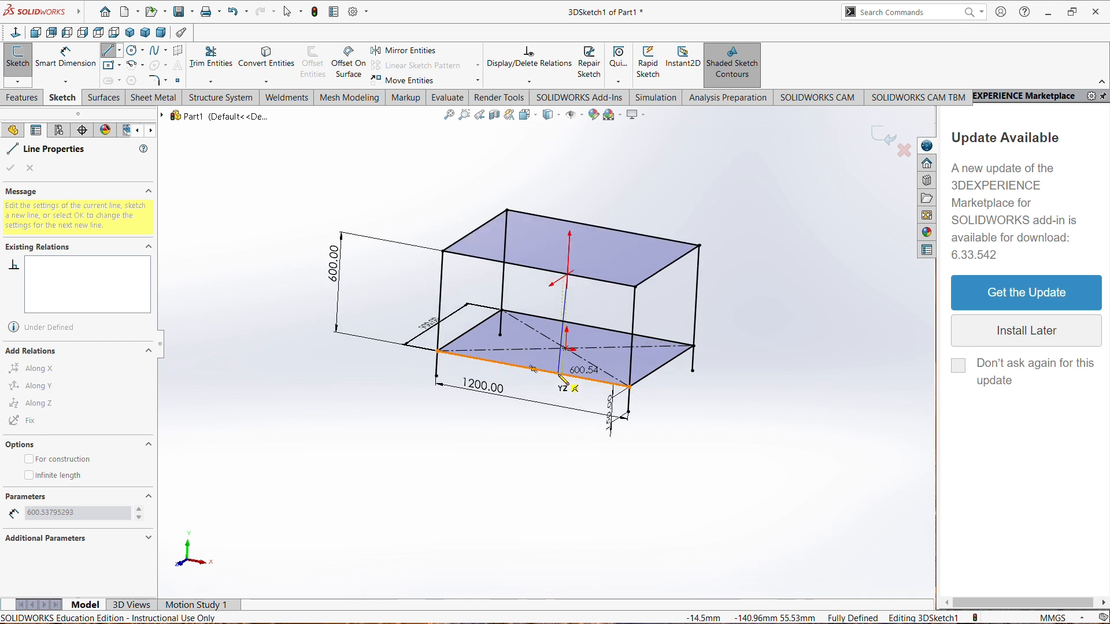
left_click(559, 375)
right_click(559, 389)
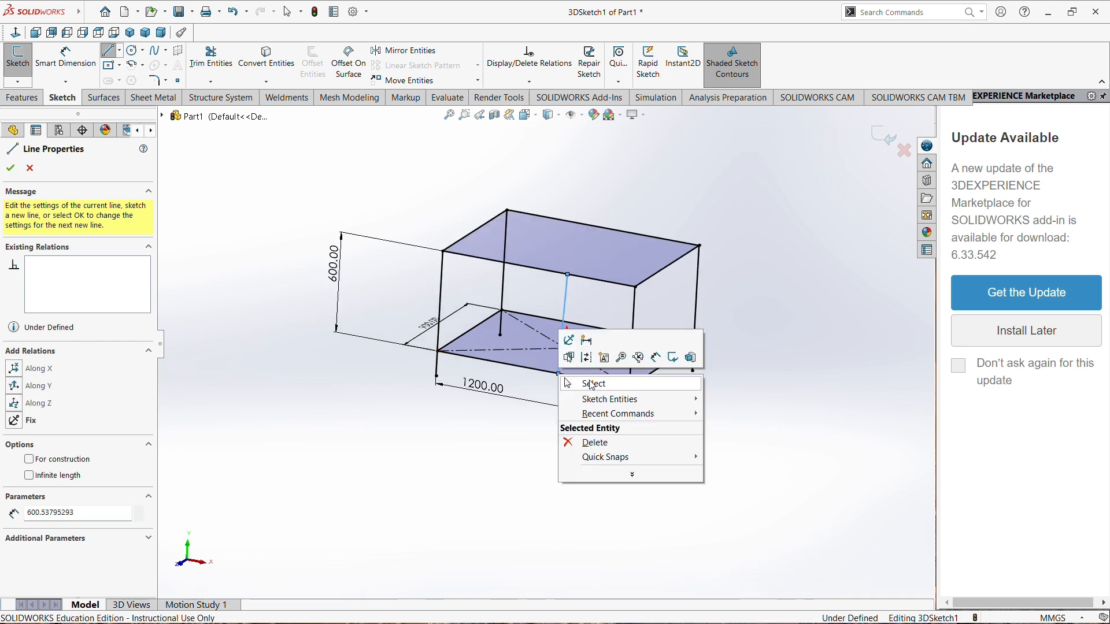
left_click(589, 451)
- Sketch a cross line about 429 mm long from the front intermediate upright to the nearby front corner upright
left_click(109, 51)
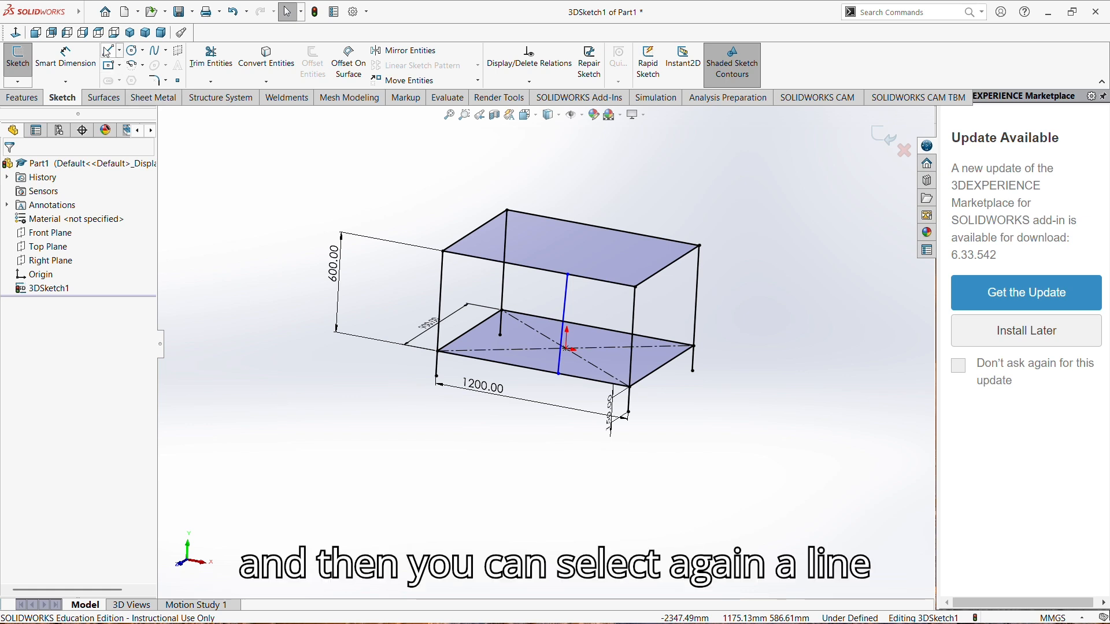
left_click(568, 314)
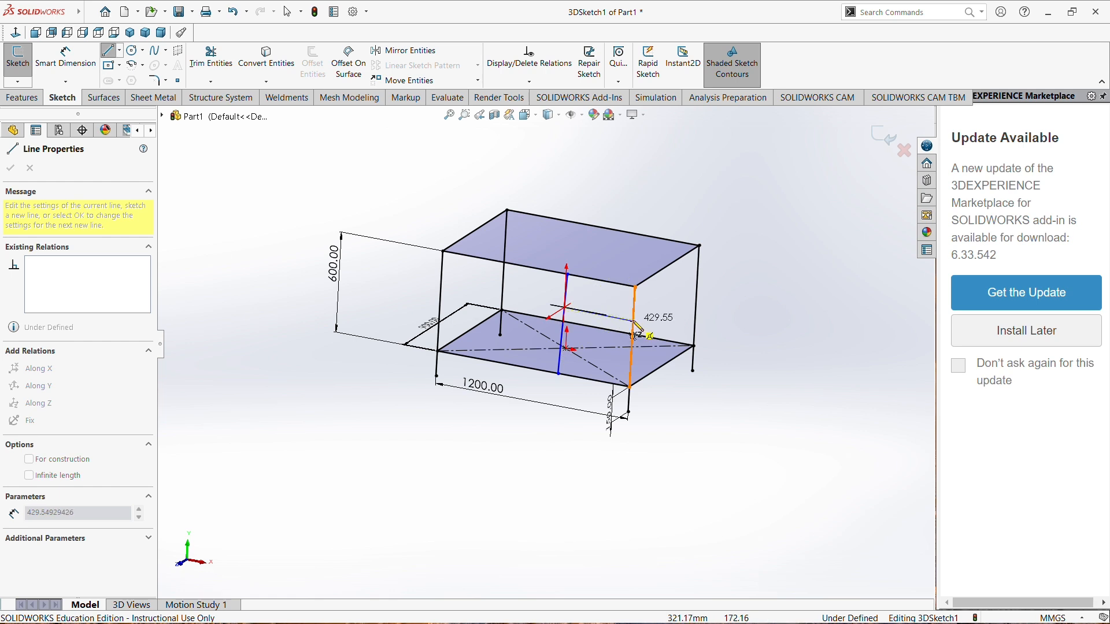
left_click(634, 320)
right_click(655, 331)
left_click(656, 331)
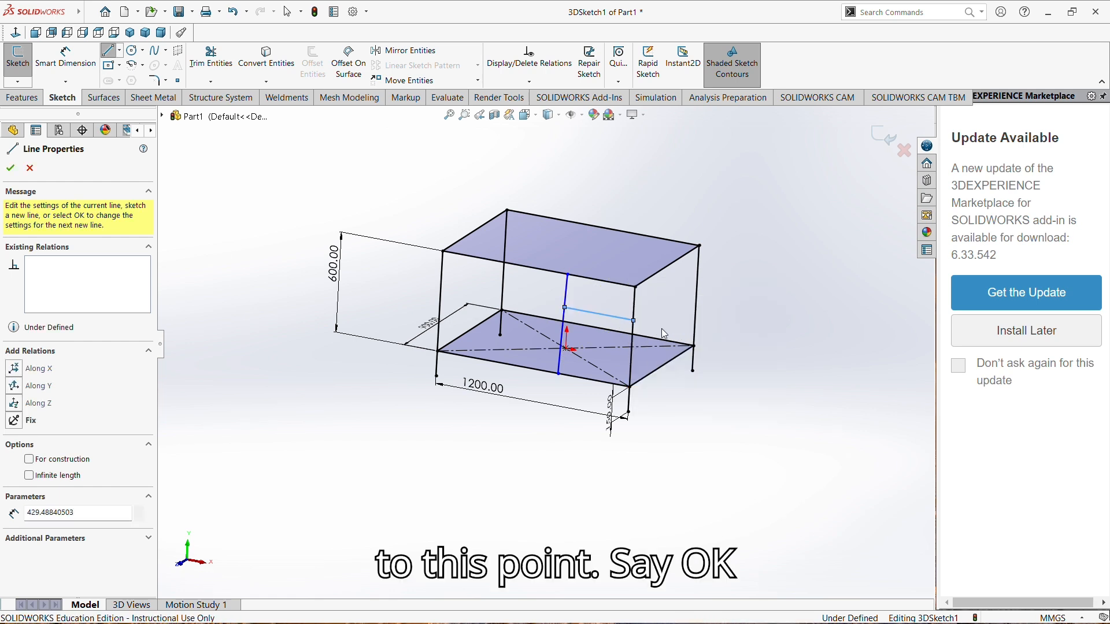
- Add a parallel relation between the short cross line and the base rectangle's front long edge
left_click(571, 380)
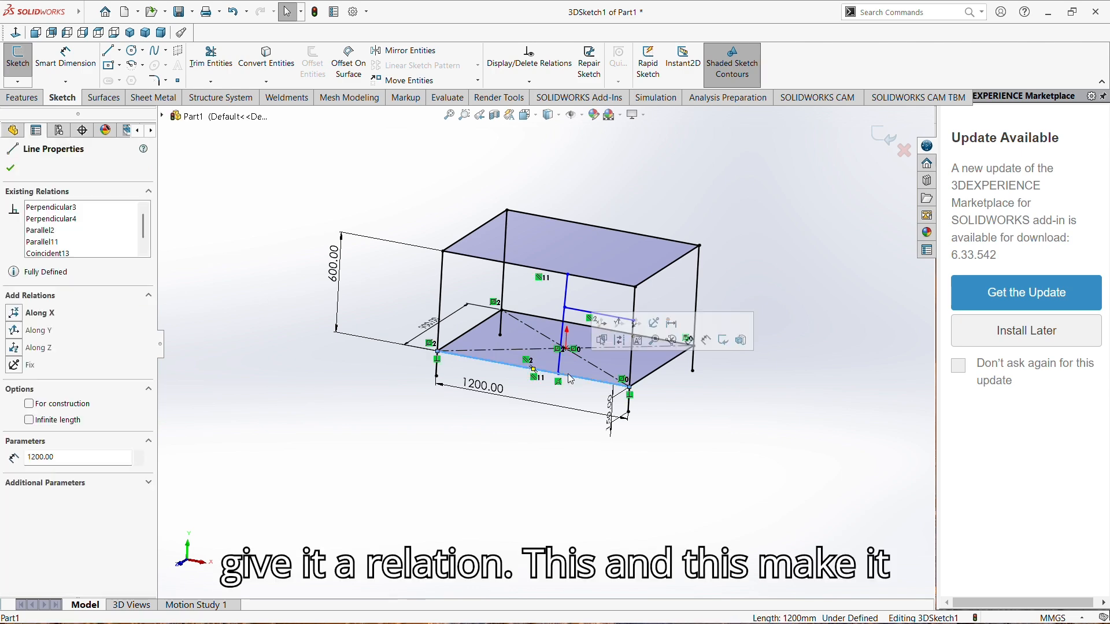
left_click(585, 317, "ctrl")
left_click(585, 317, "ctrl")
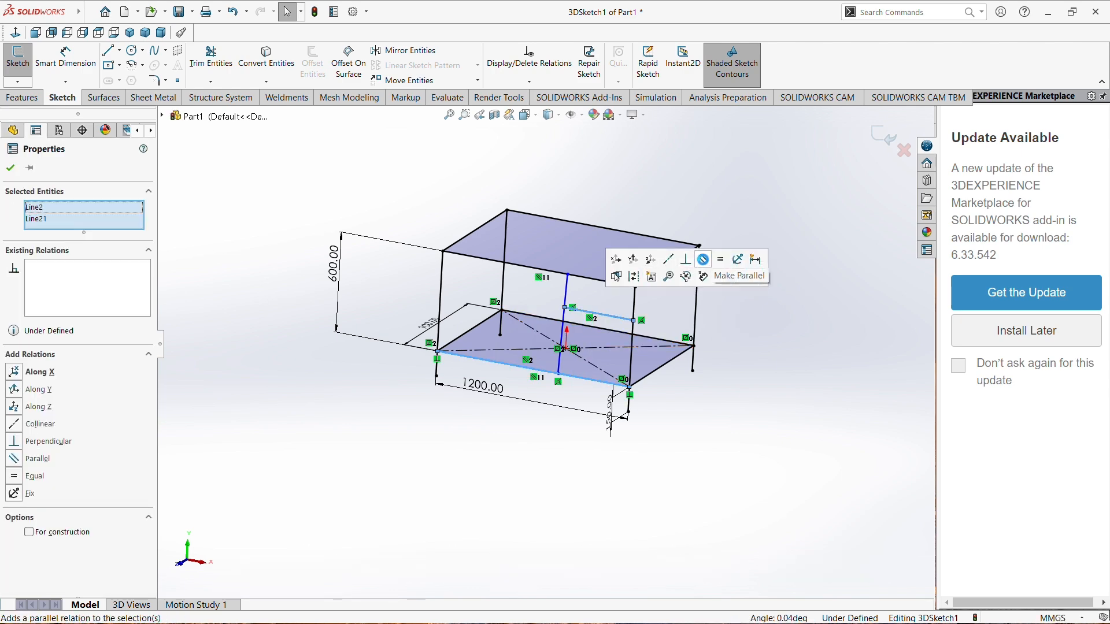
left_click(705, 261)
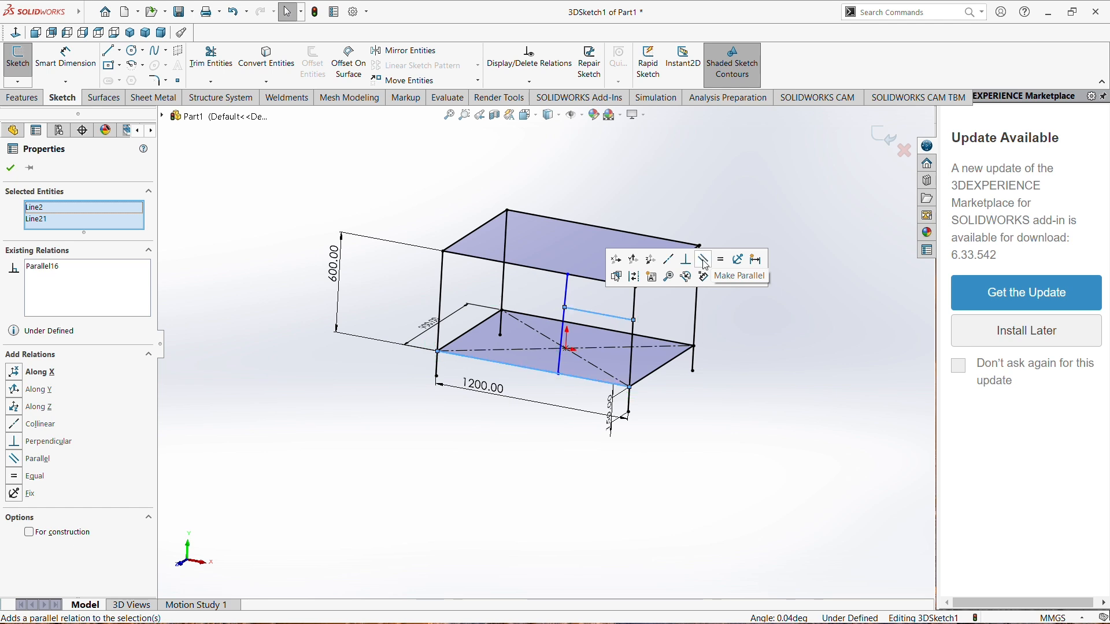
- Add a parallel relation between the front intermediate upright and the adjacent corner upright
left_click(565, 294)
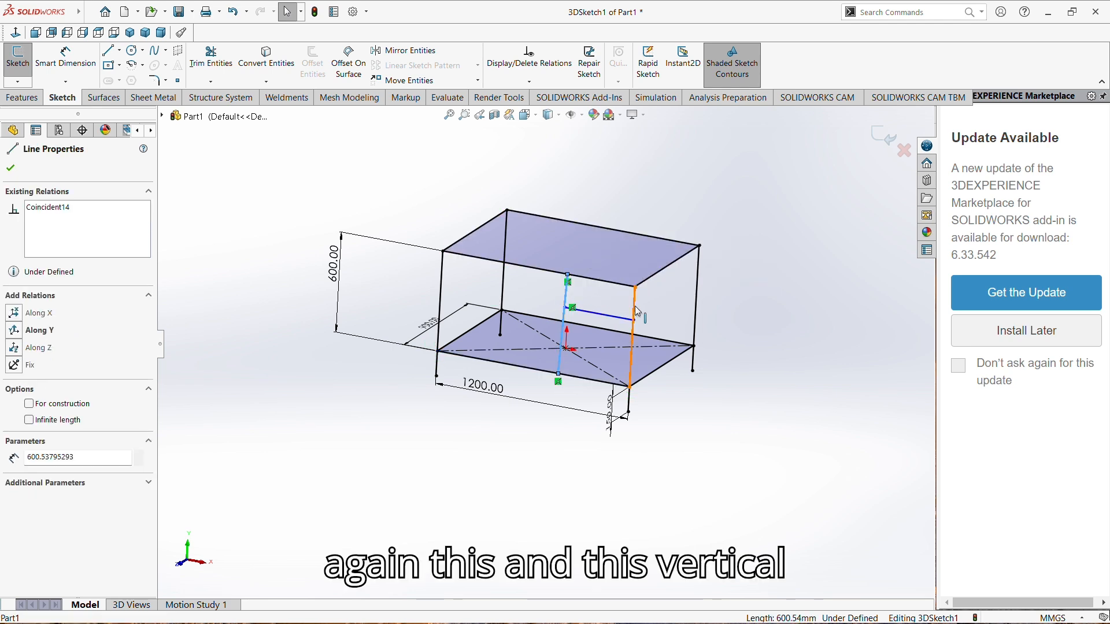
left_click(636, 312, "ctrl")
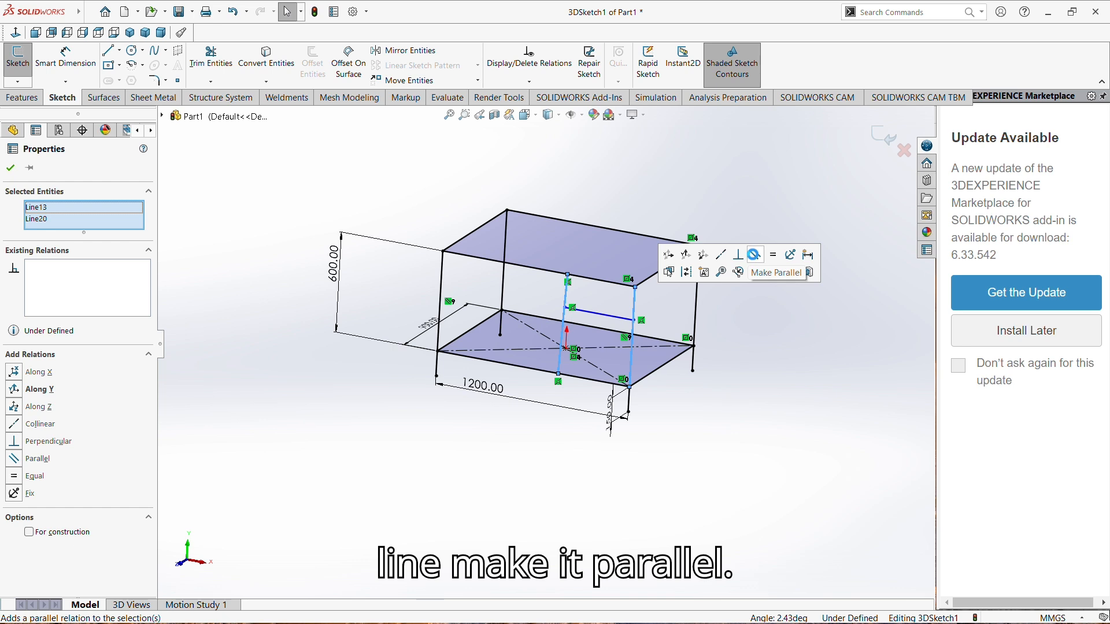
left_click(751, 260)
left_click(379, 141)
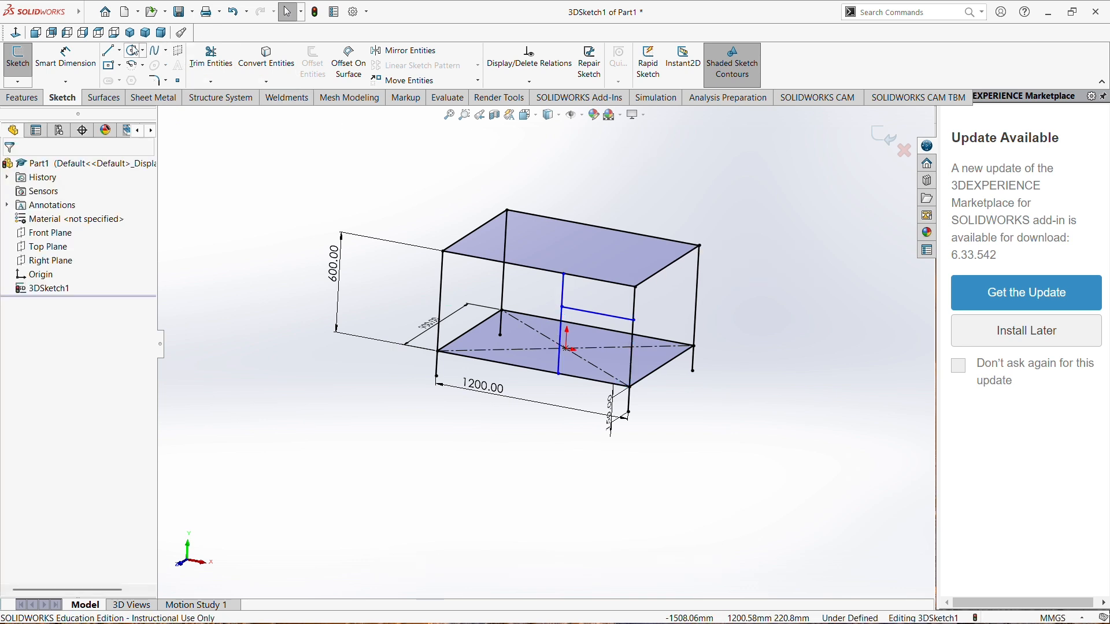
- Dimension the distance from the front upper long edge down to the cross line as 200 mm
left_click(65, 58)
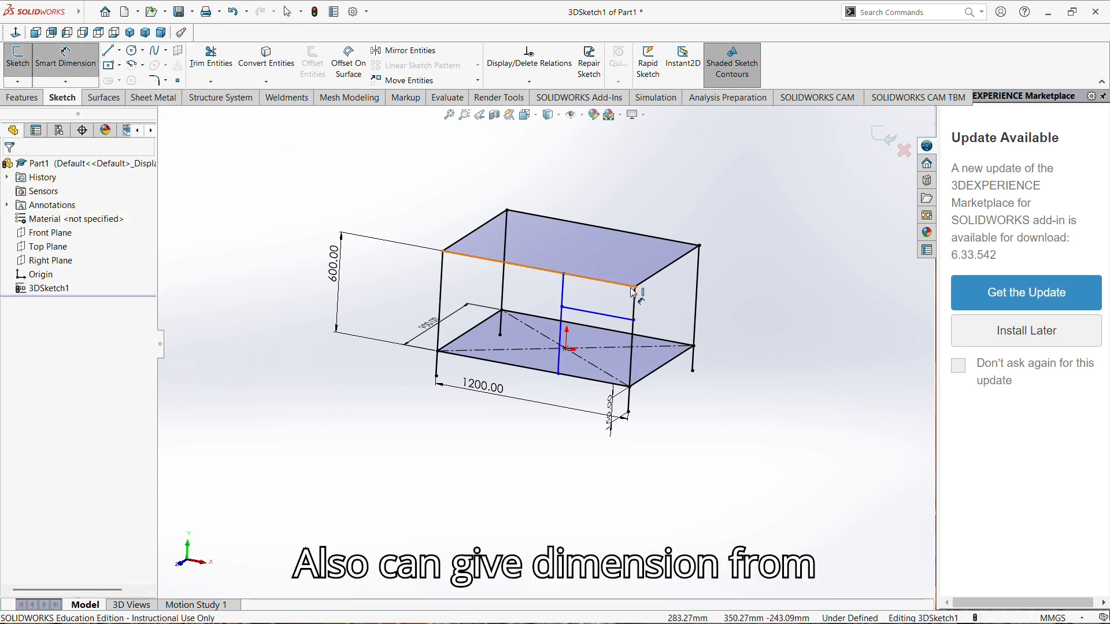
left_click(549, 270)
left_click(621, 316)
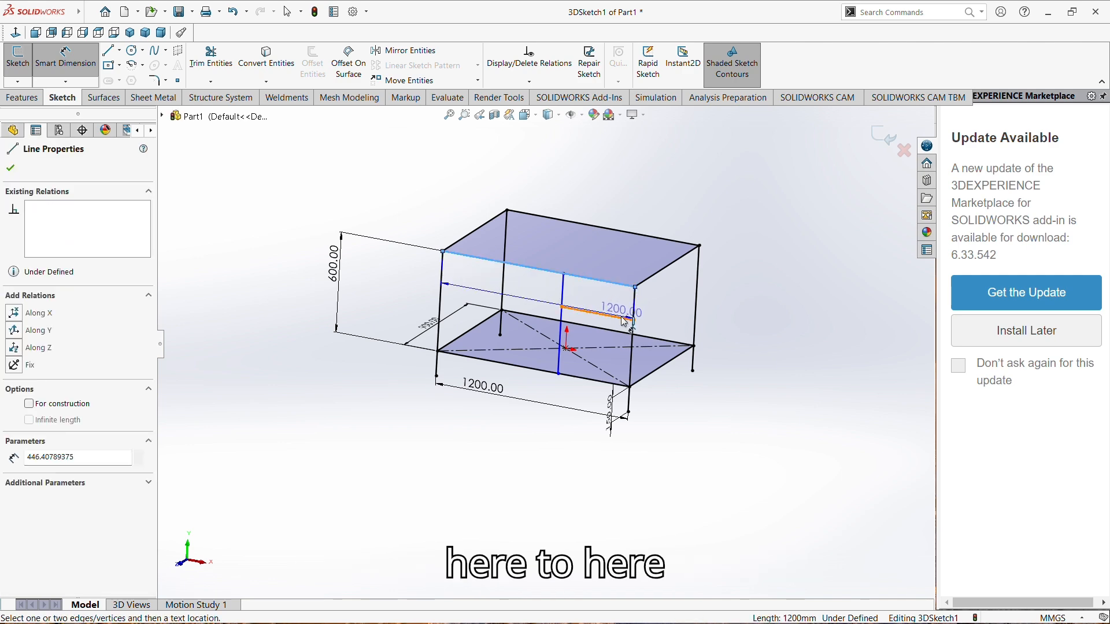
left_click(738, 314)
type("200")
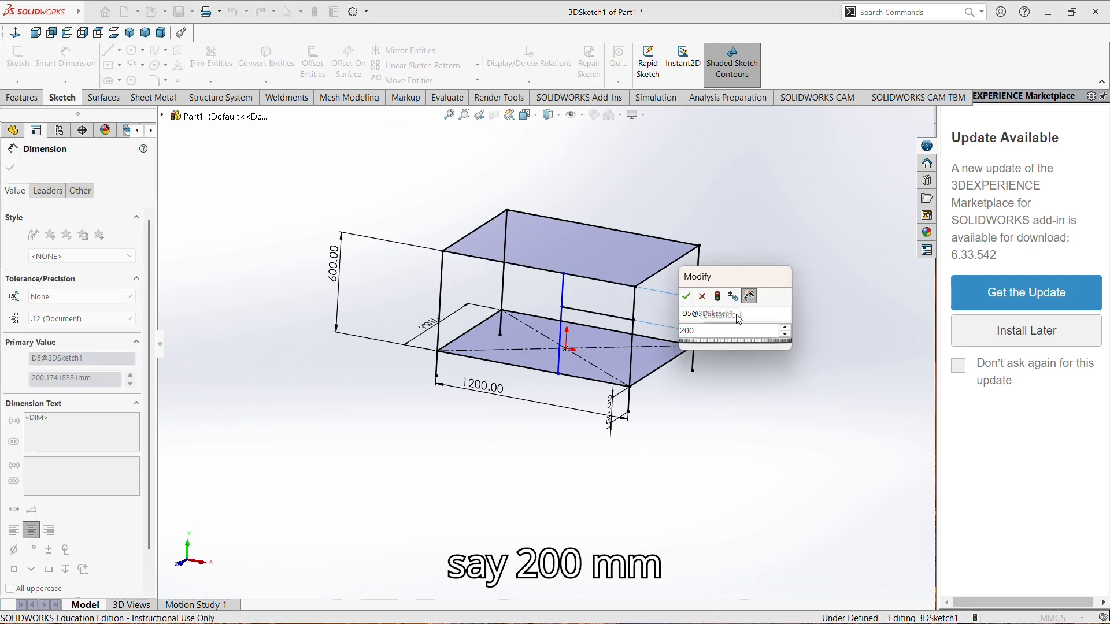
key("Return")
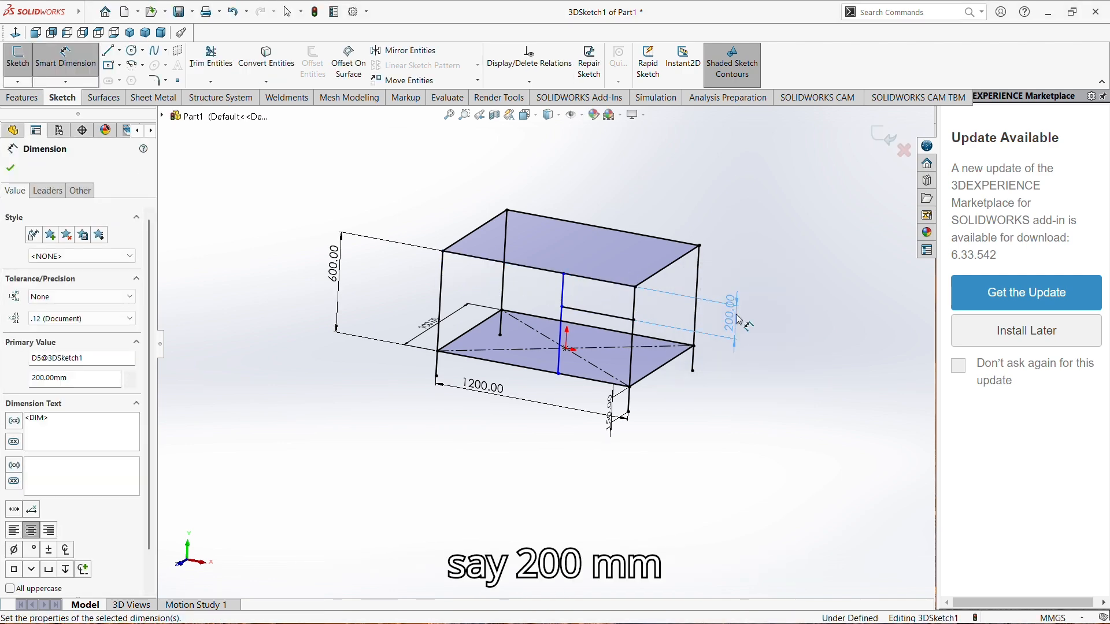
- Dimension the distance between the front intermediate upright and the adjacent corner upright as 350 mm
left_click(561, 329)
left_click(631, 359)
left_click(579, 443)
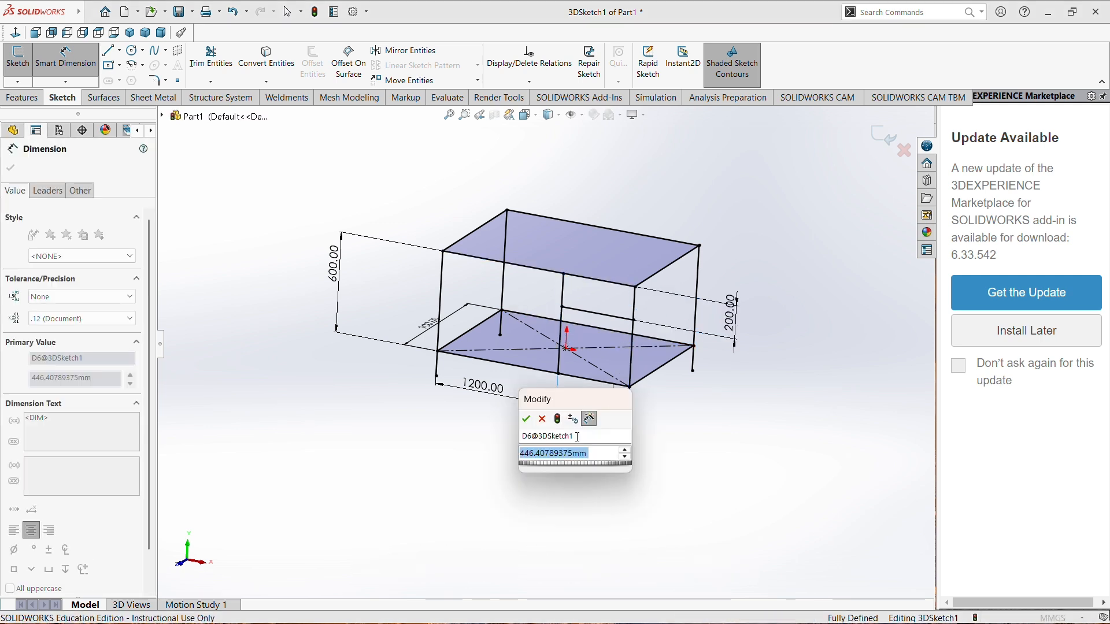
type("350")
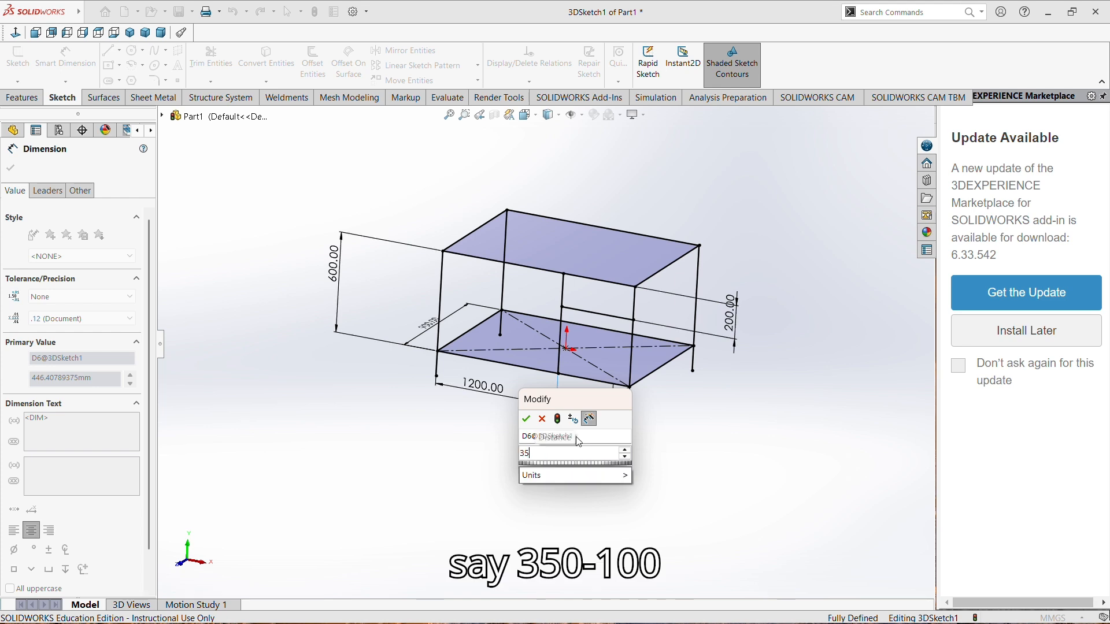
key("Return")
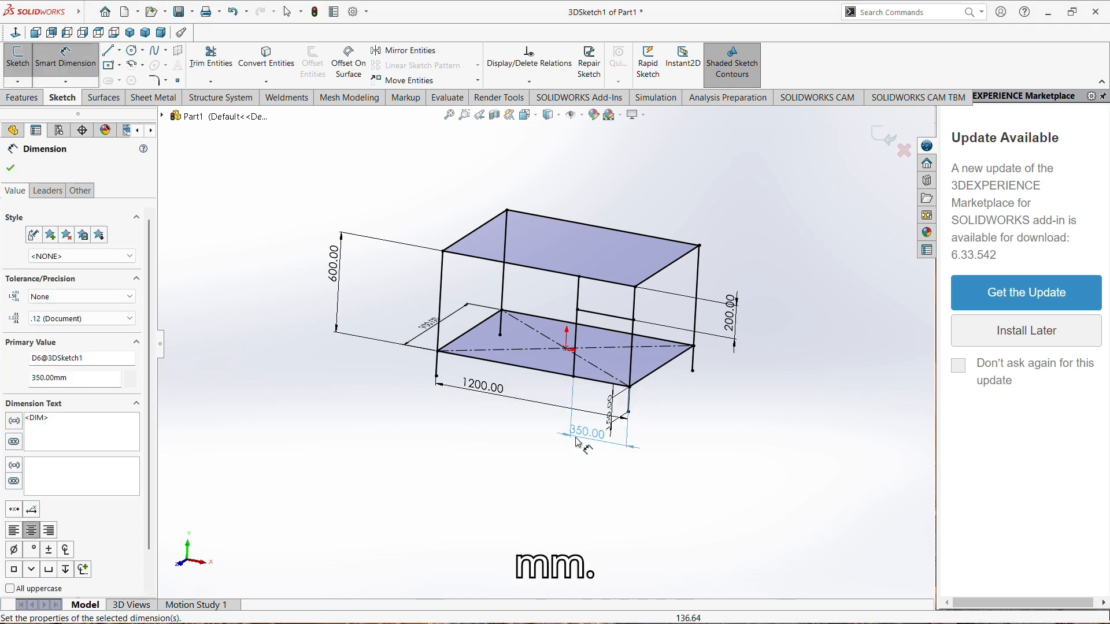
left_click(9, 169)
- Draw a 600 mm upright along Y between the midpoints of the rear side's upper and base long edges
mouse_move(711, 388)
middle_mouse_down()
mouse_move(742, 389)
mouse_move(630, 393)
mouse_move(683, 387)
mouse_move(607, 382)
middle_mouse_up()
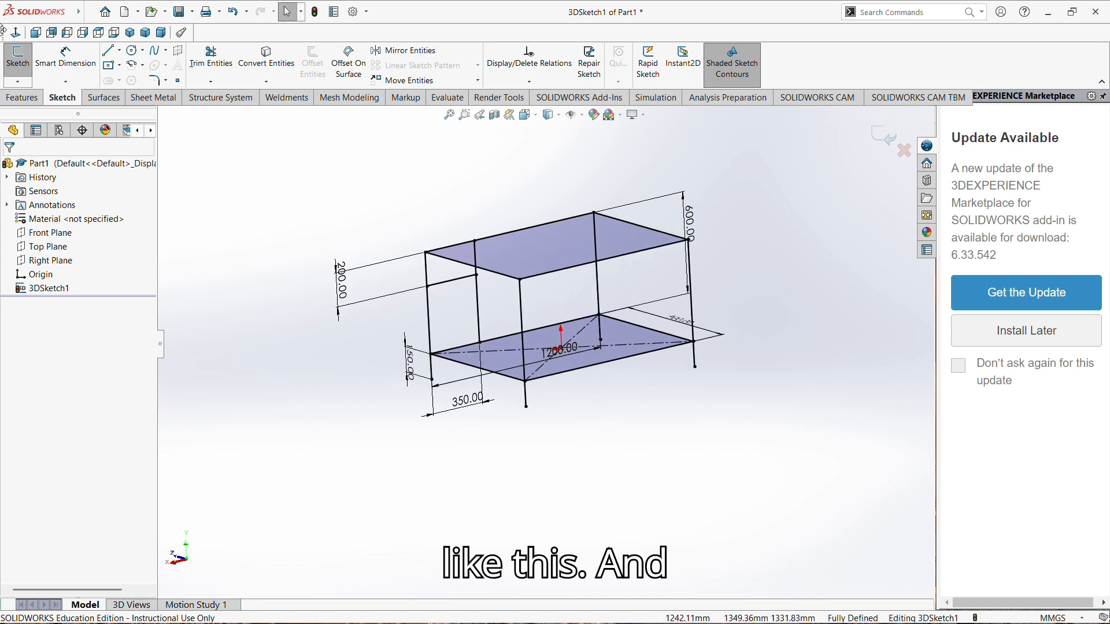
left_click(108, 51)
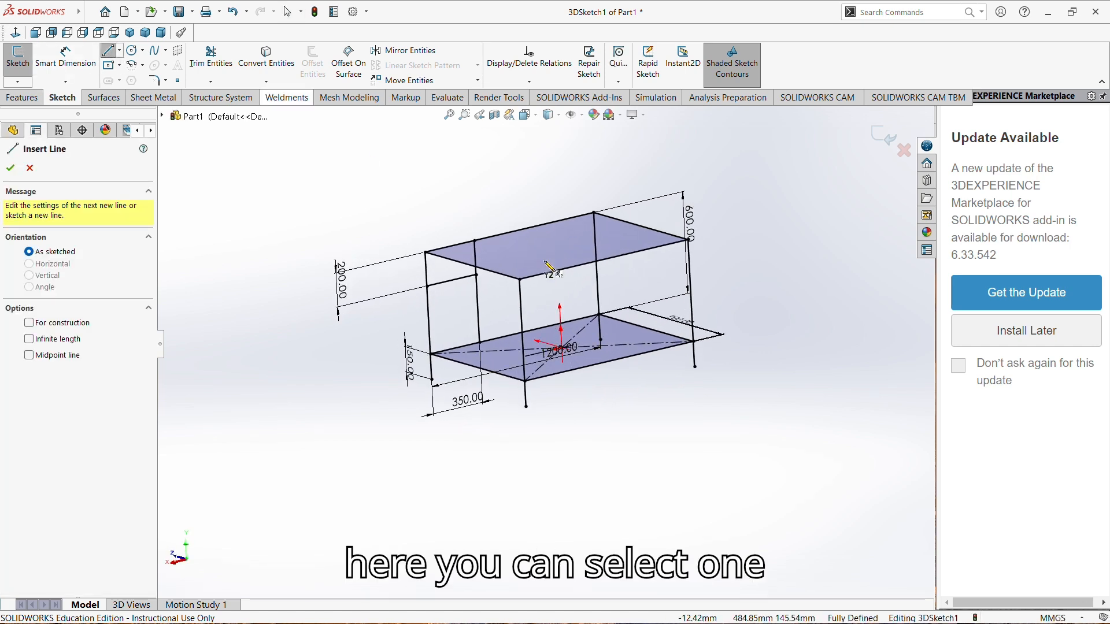
left_click(604, 260)
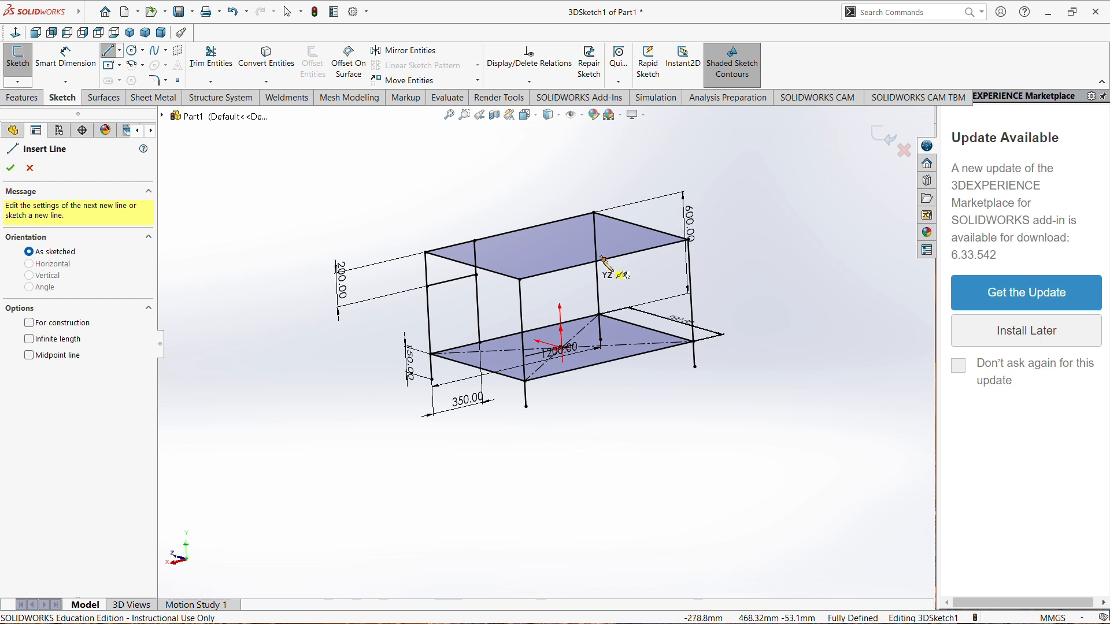
left_click(609, 361)
right_click(609, 361)
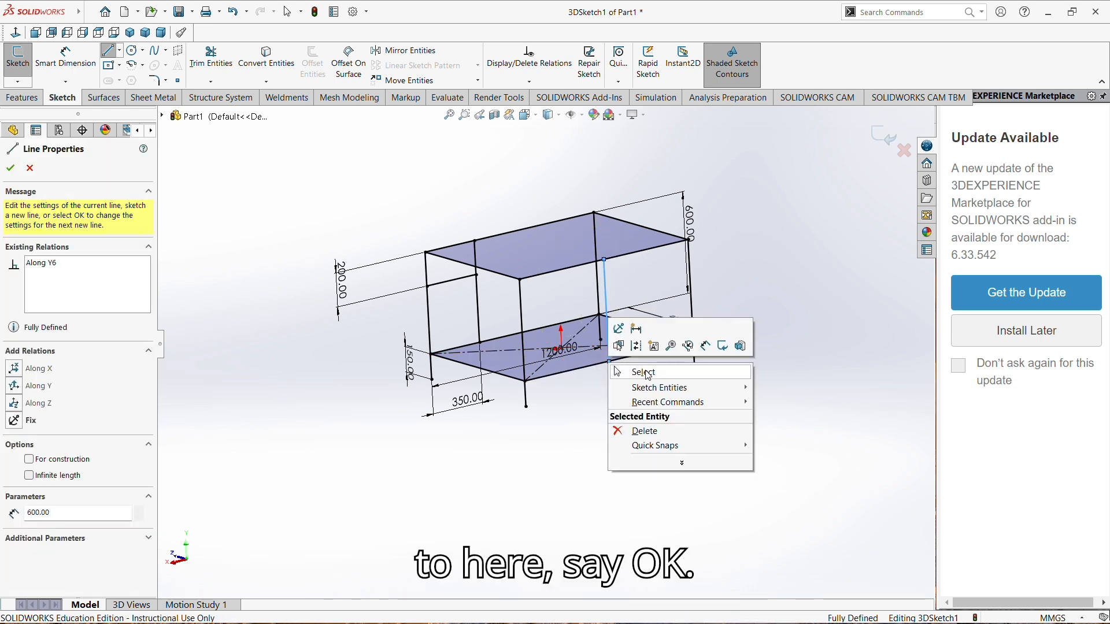
left_click(647, 373)
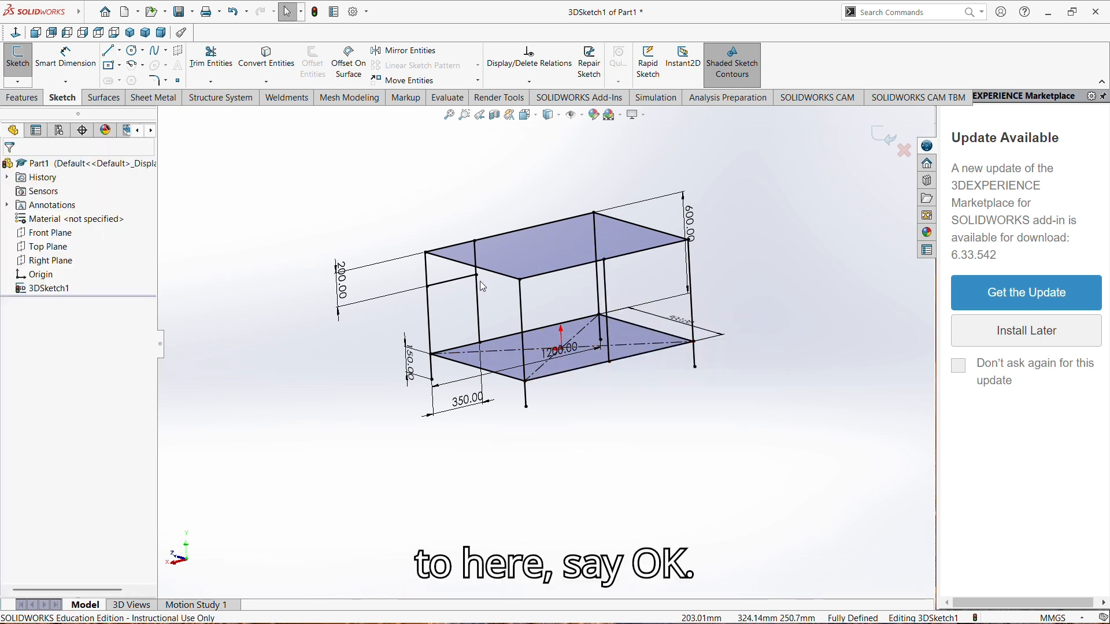
- Check the distance between the rear intermediate upright and the adjacent corner upright using a Smart Dimension preview
left_click(67, 58)
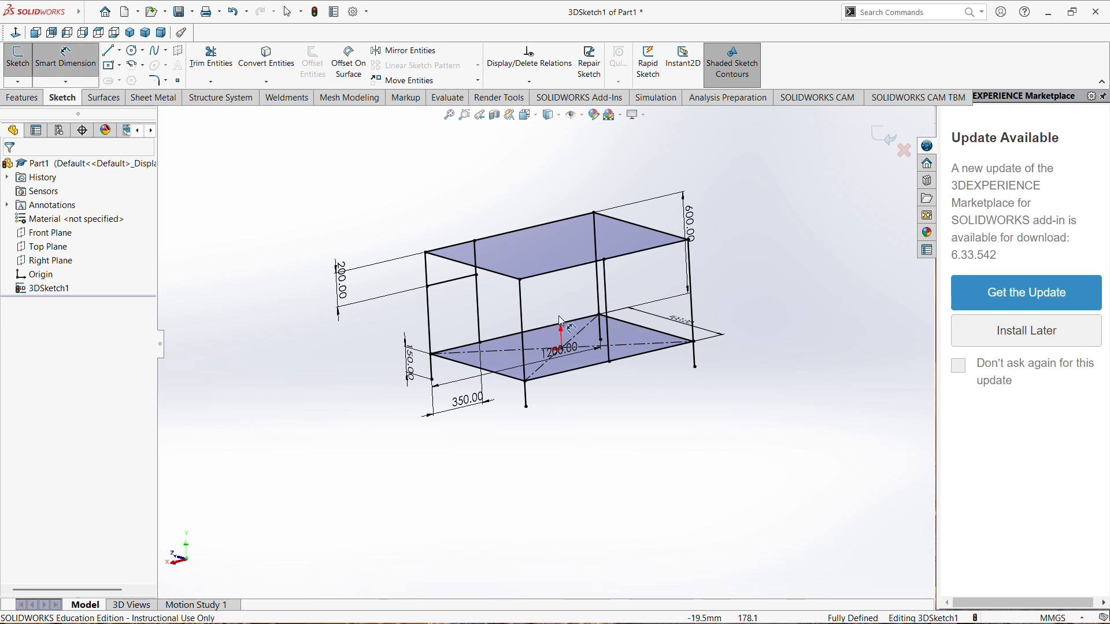
left_click(605, 303)
left_click(523, 330)
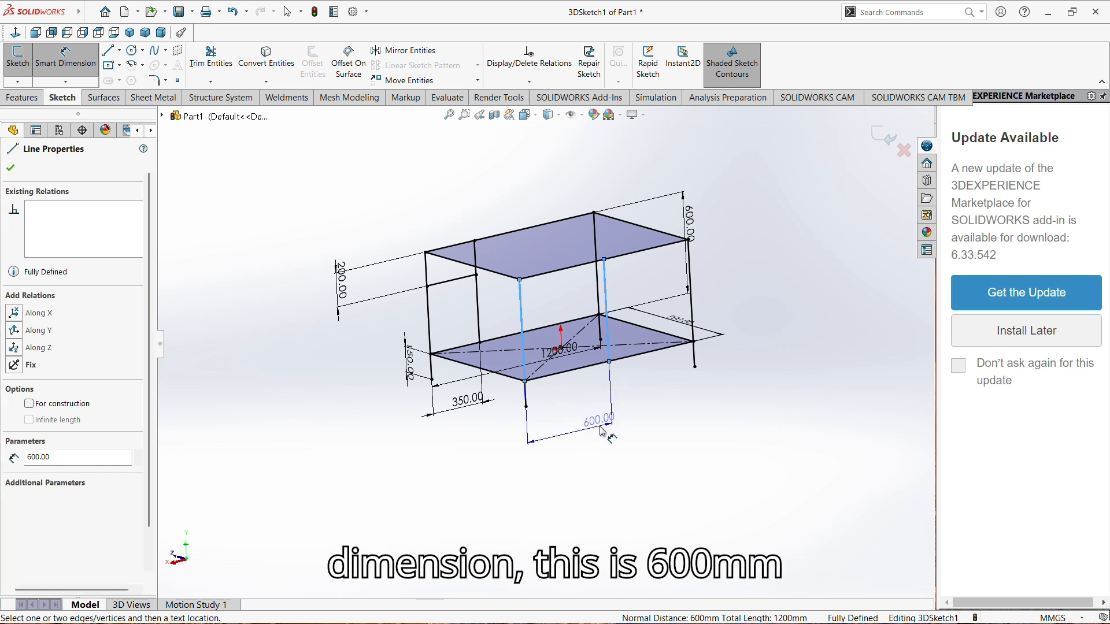
key("Escape")
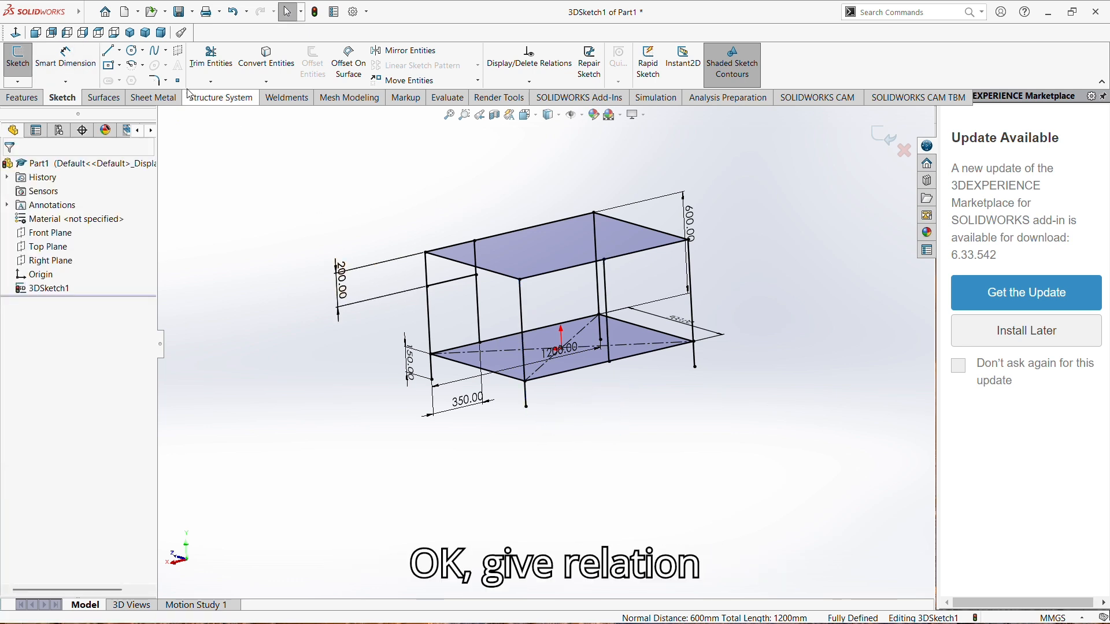
- Add a parallel relation between the rear intermediate upright and the adjacent corner upright, and exit the 3D sketch
left_click(522, 303)
left_click(605, 295, "ctrl")
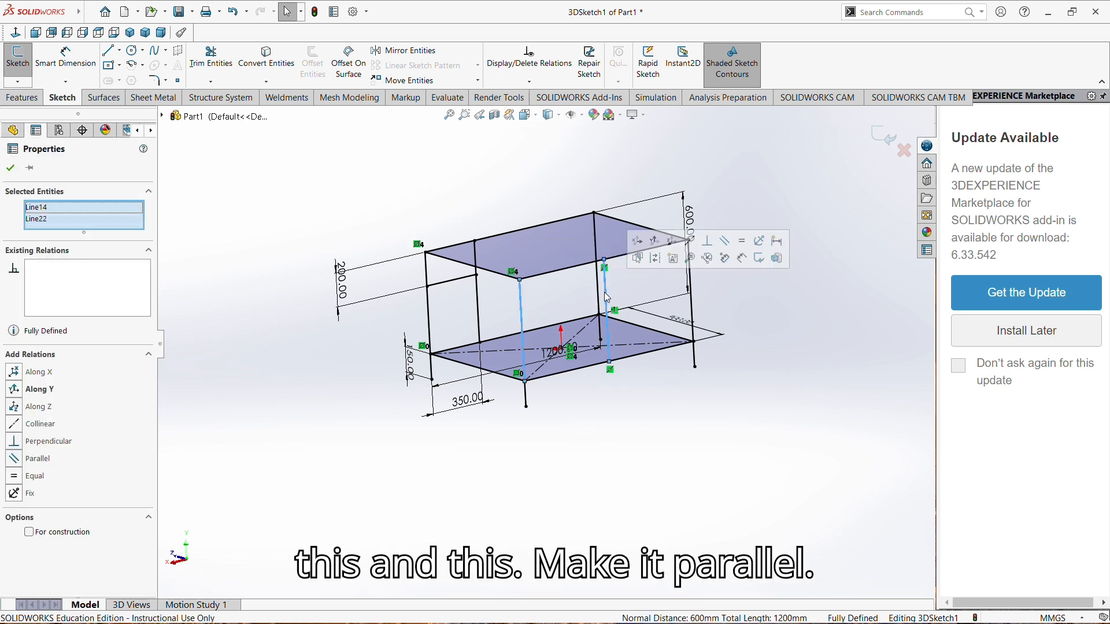
left_click(726, 241)
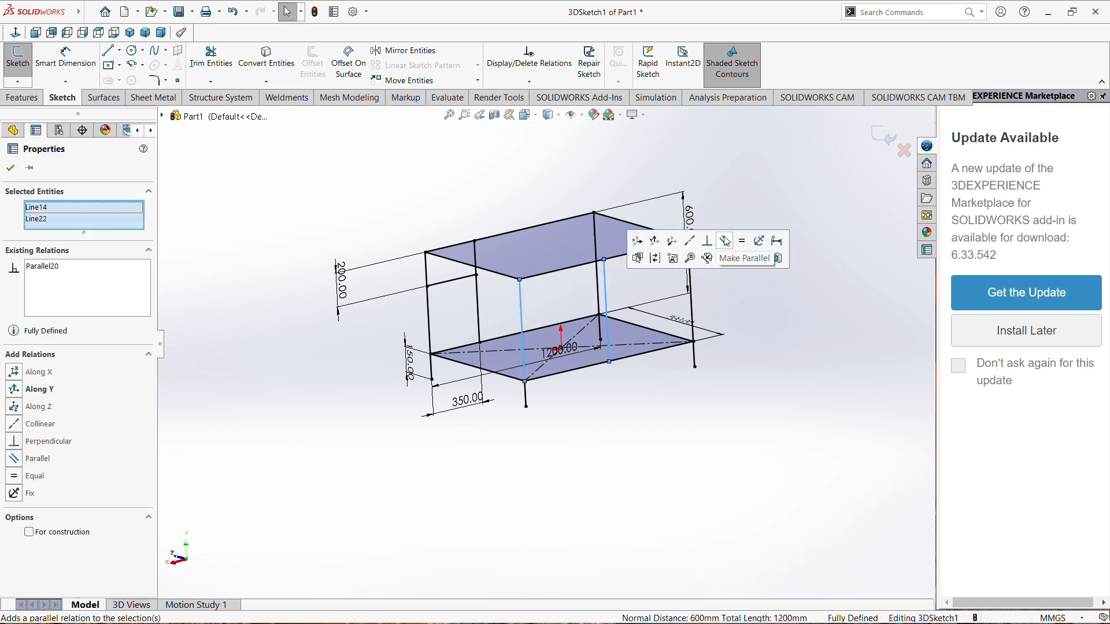
left_click(145, 33)
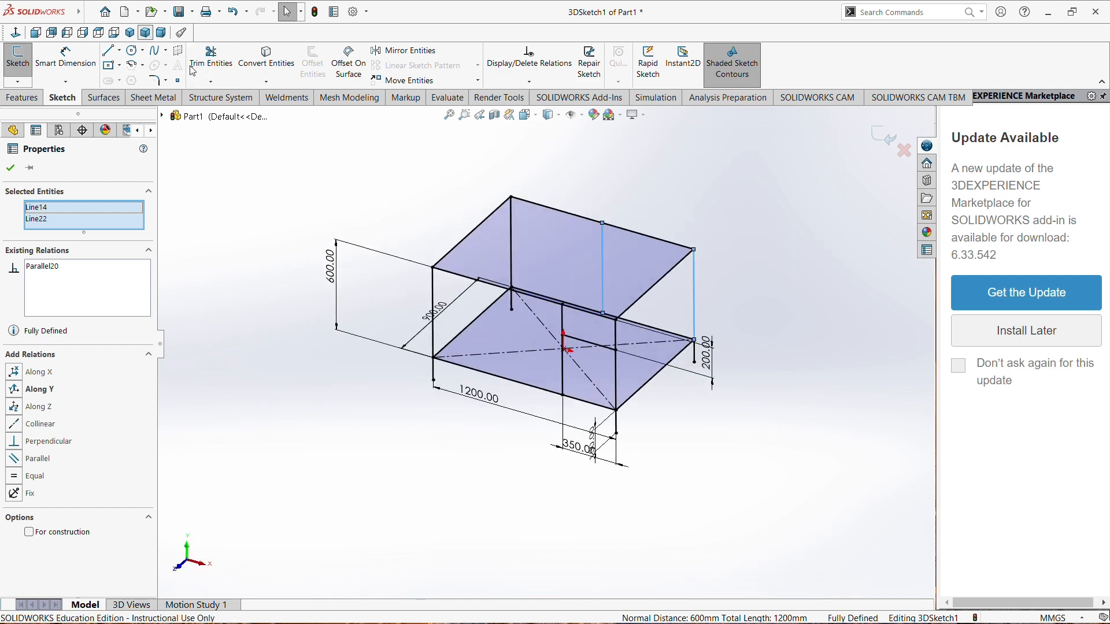
left_click(10, 168)
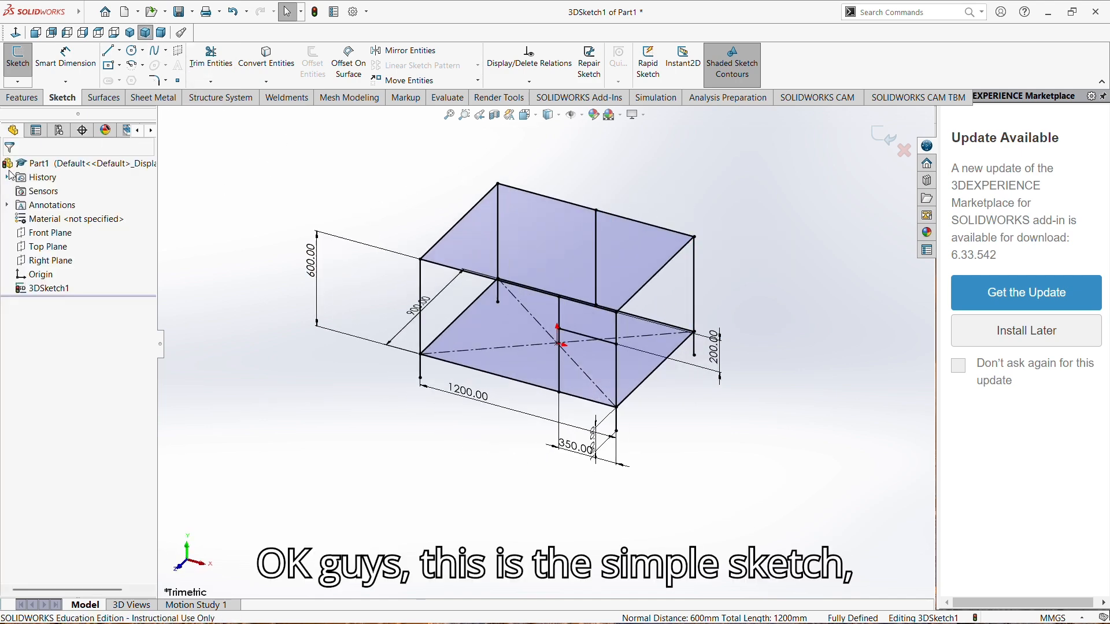
mouse_move(396, 209)
middle_mouse_down()
mouse_move(404, 193)
mouse_move(384, 173)
mouse_move(287, 194)
mouse_move(460, 245)
mouse_move(435, 215)
mouse_move(370, 220)
middle_mouse_up()
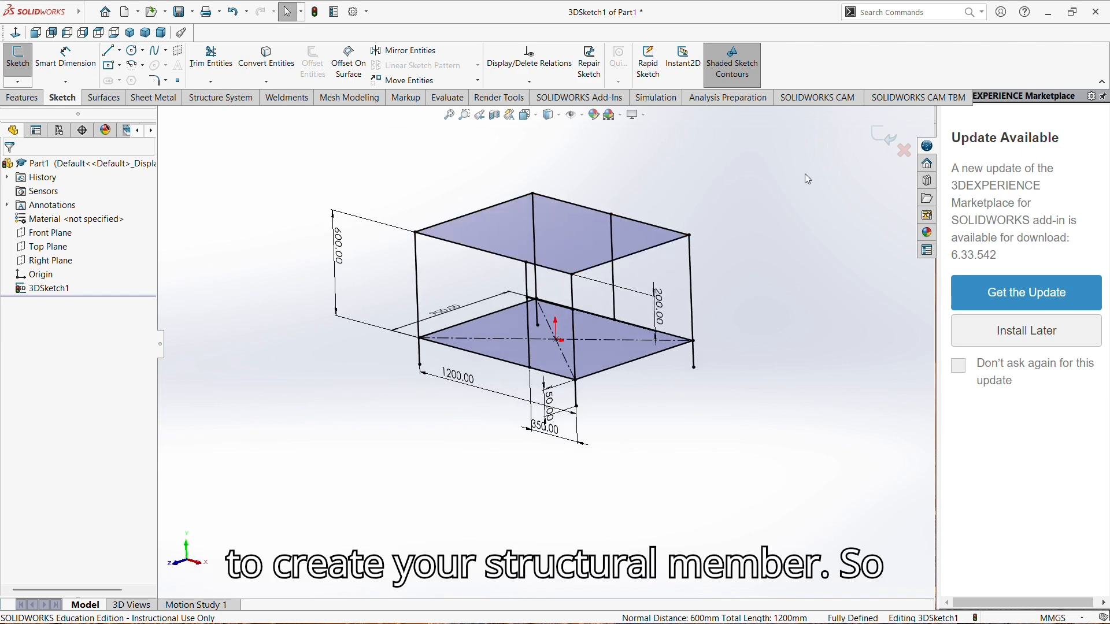
left_click(877, 138)
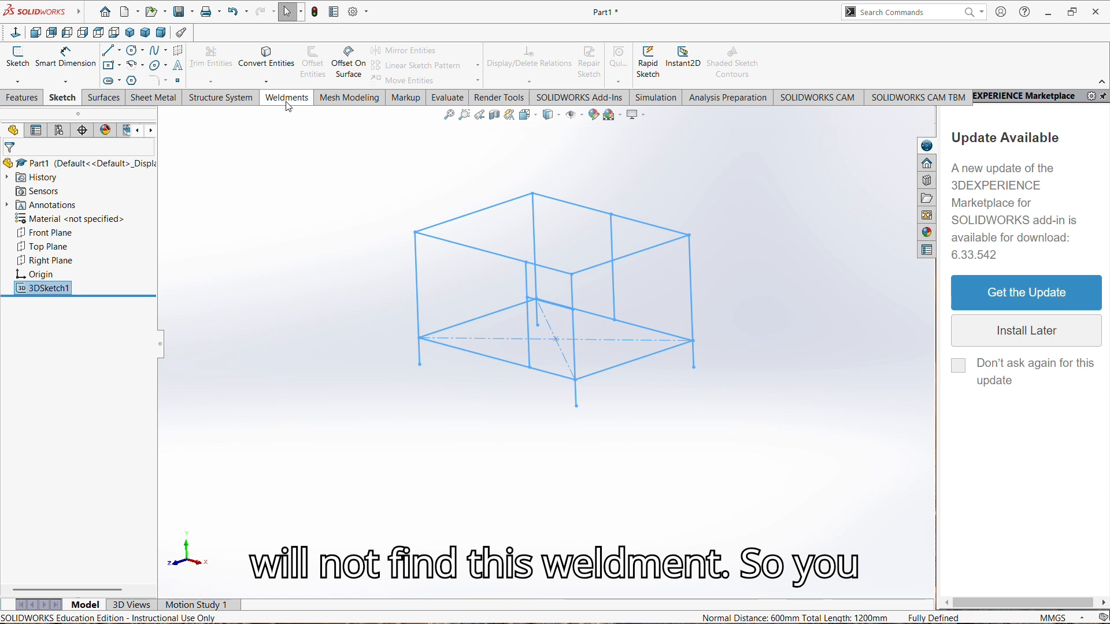
- Hide the Weldments toolset from the CommandManager and show it again
right_click(846, 62)
mouse_move(892, 98)
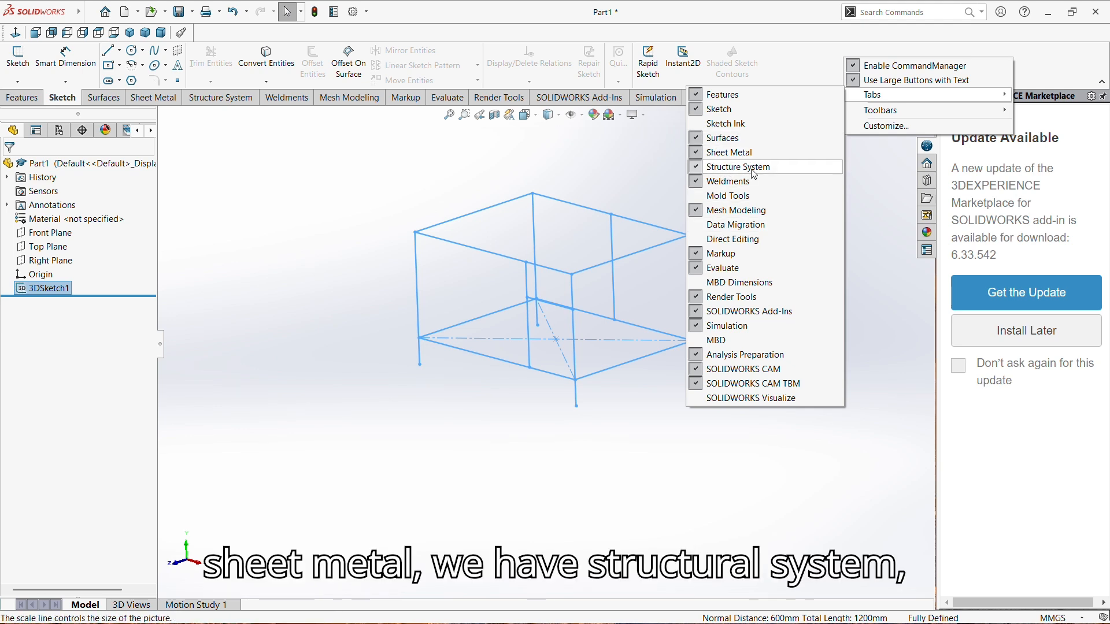
left_click(697, 184)
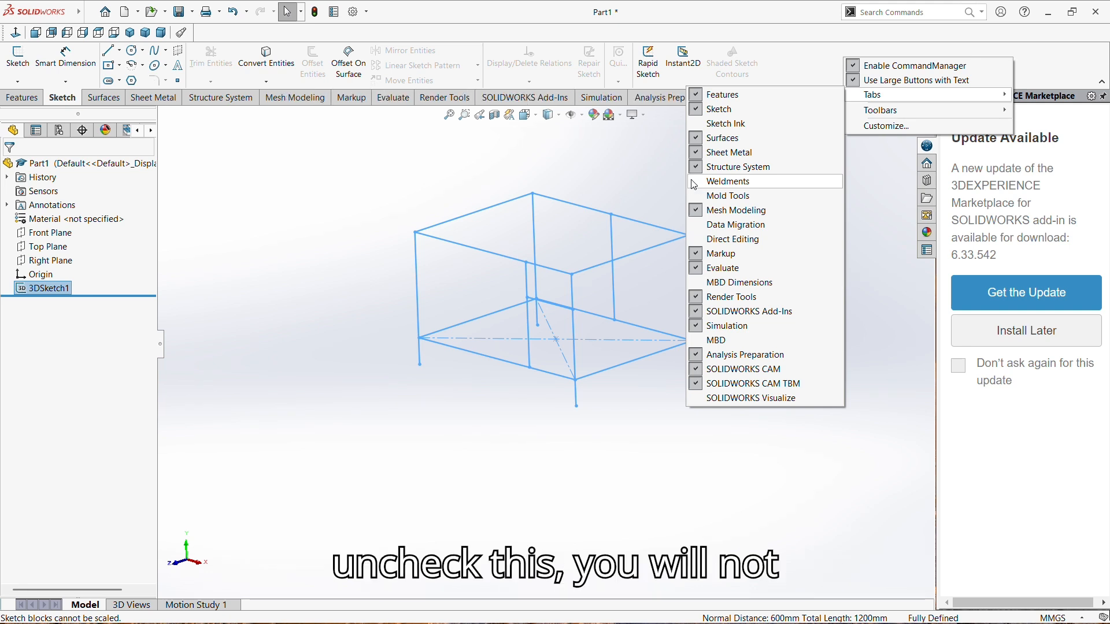
left_click(484, 172)
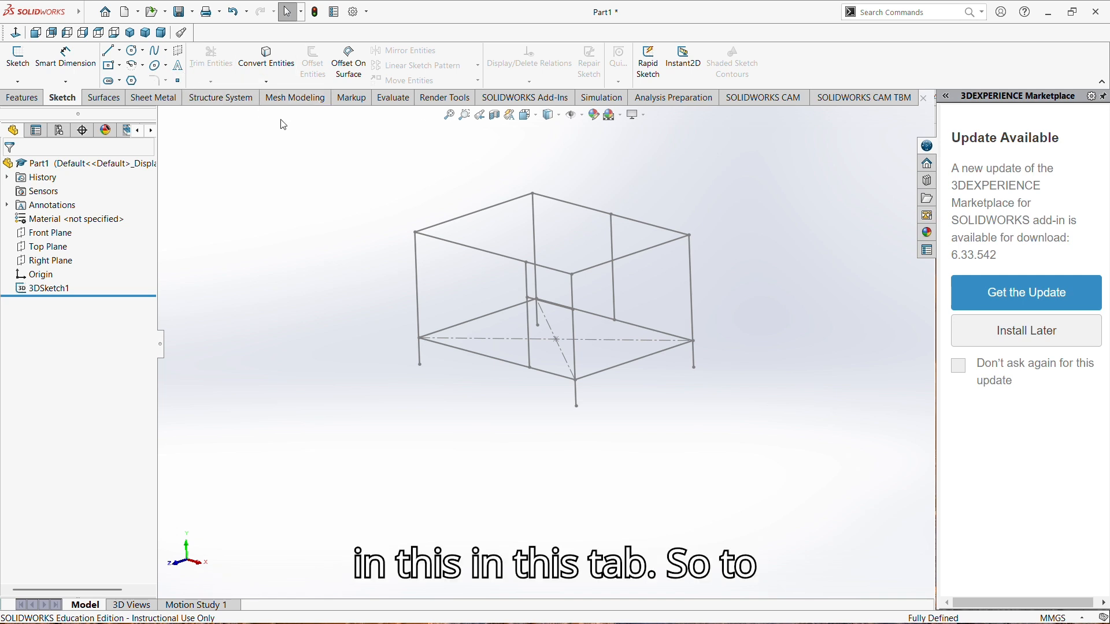
right_click(842, 57)
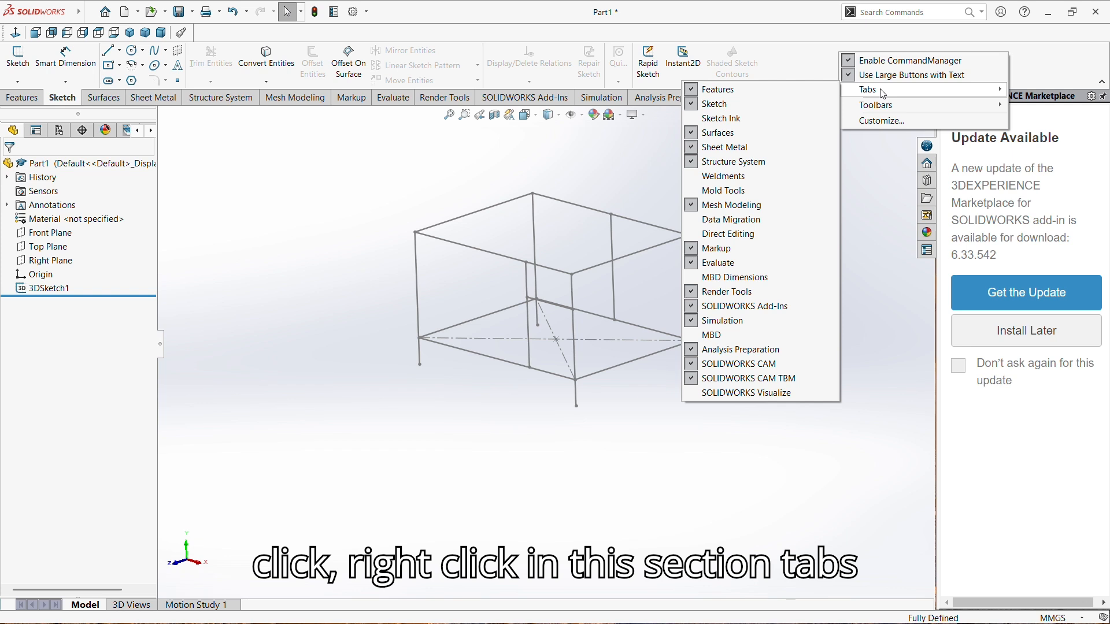
left_click(692, 178)
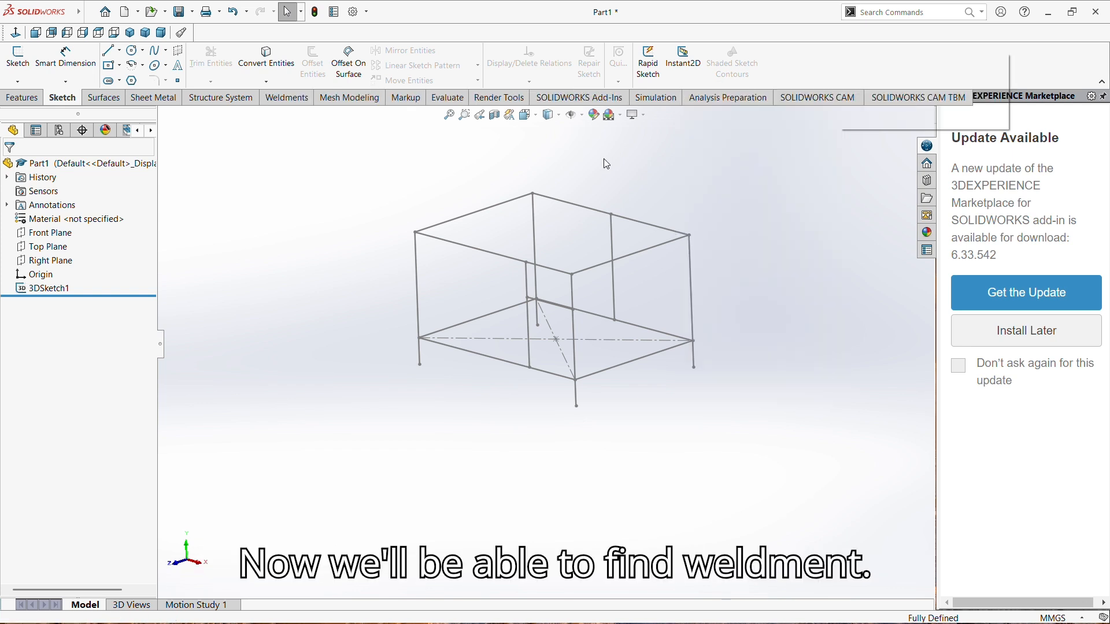
- Start a weldment Structural Member with the iso standard, square tube type and 40 x 40 x 4 size
left_click(283, 99)
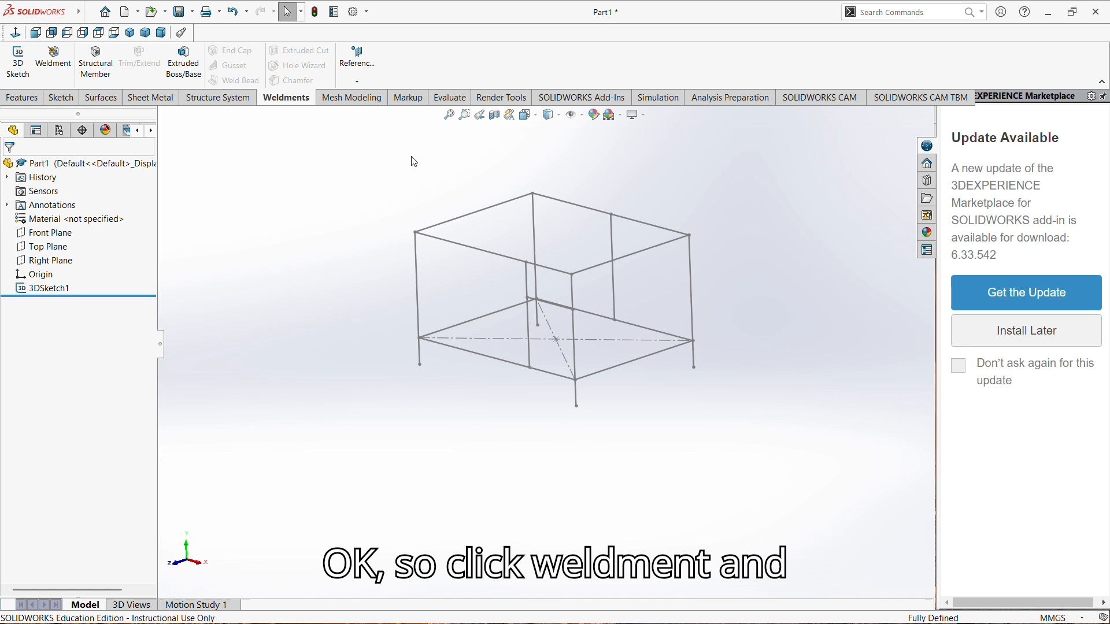
left_click(94, 64)
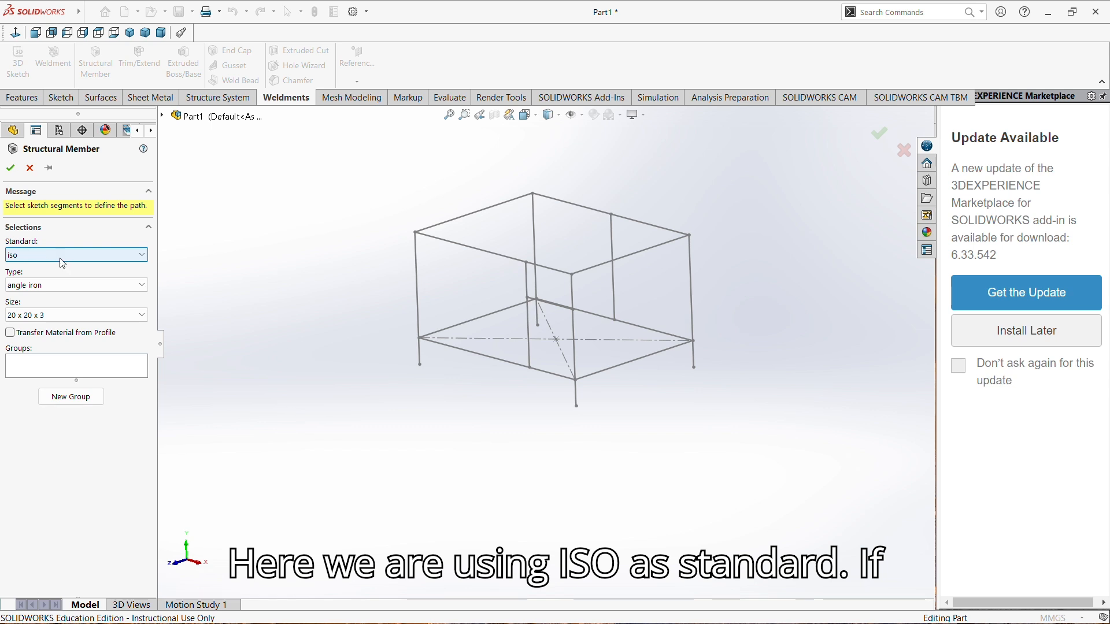
left_click(124, 257)
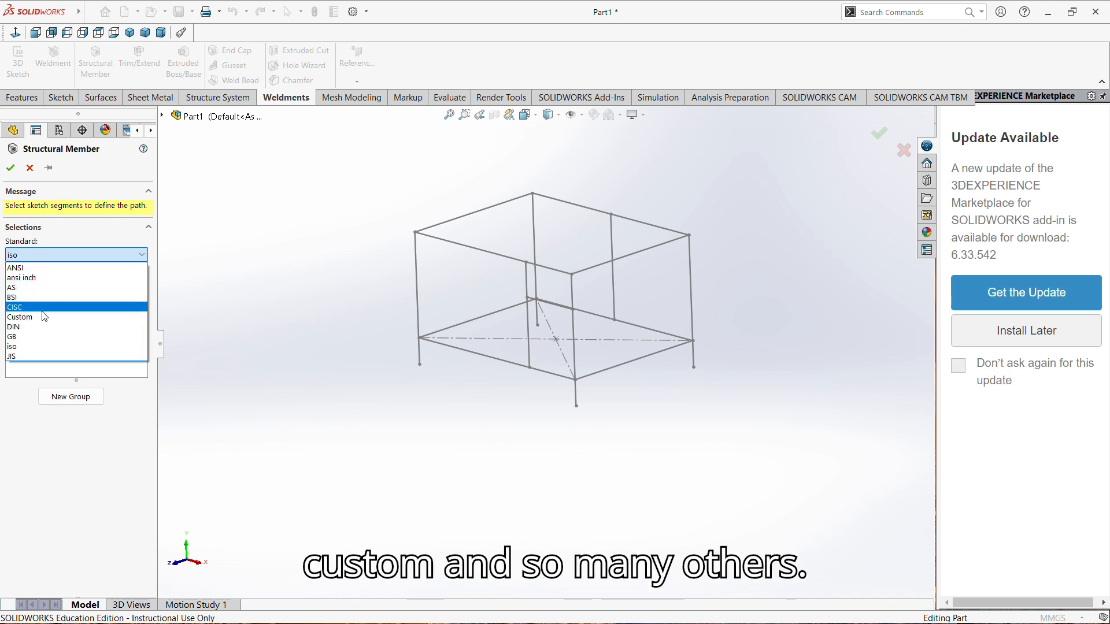
left_click(90, 256)
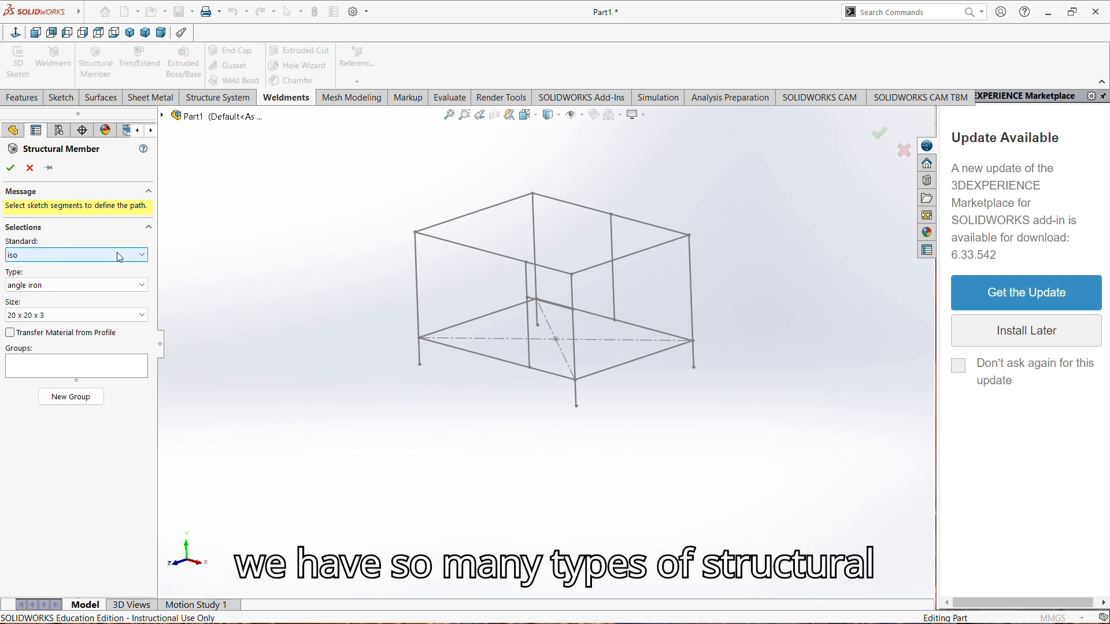
left_click(137, 287)
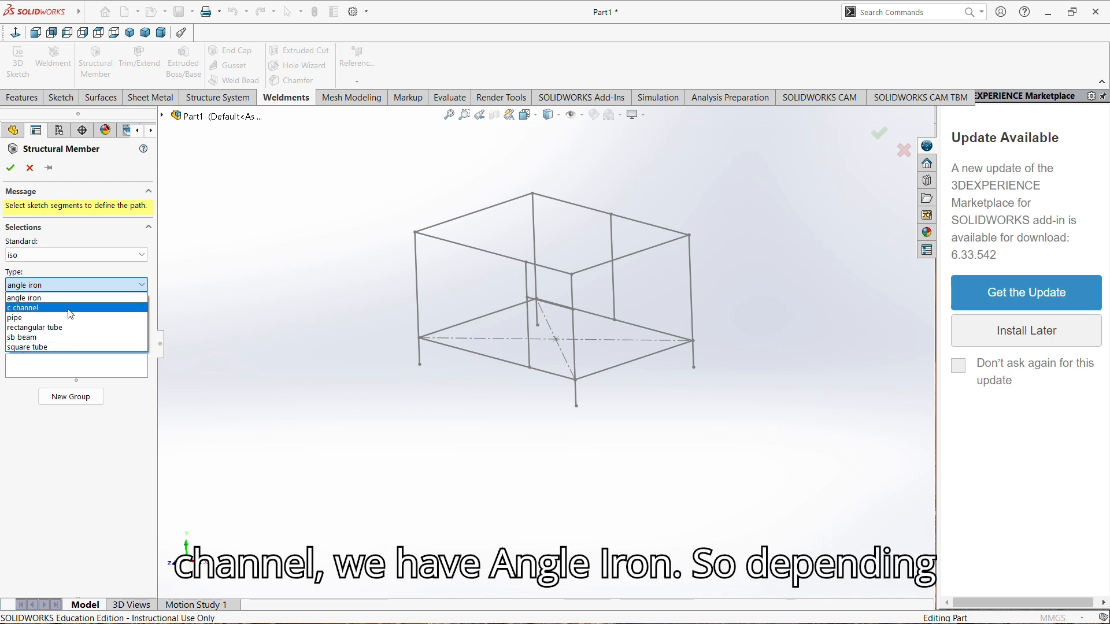
left_click(46, 347)
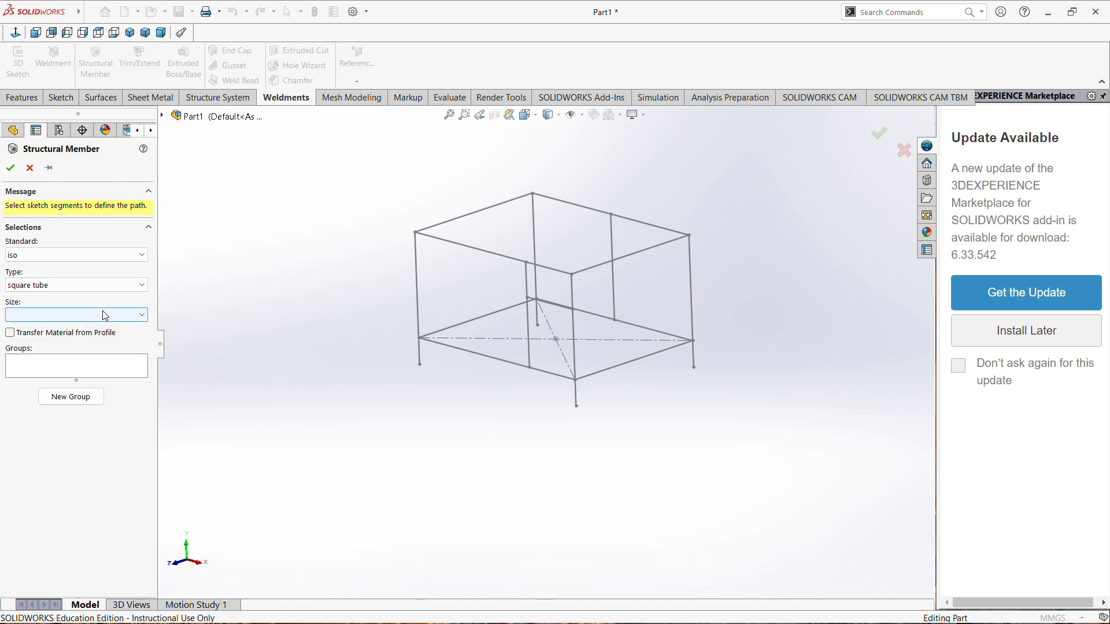
left_click(141, 316)
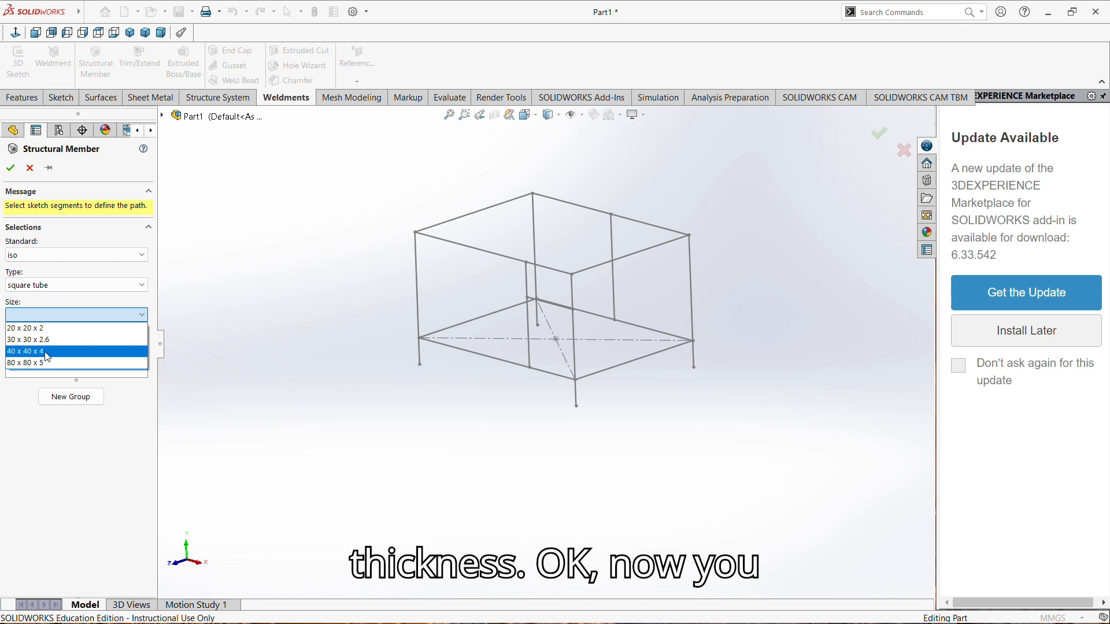
left_click(48, 358)
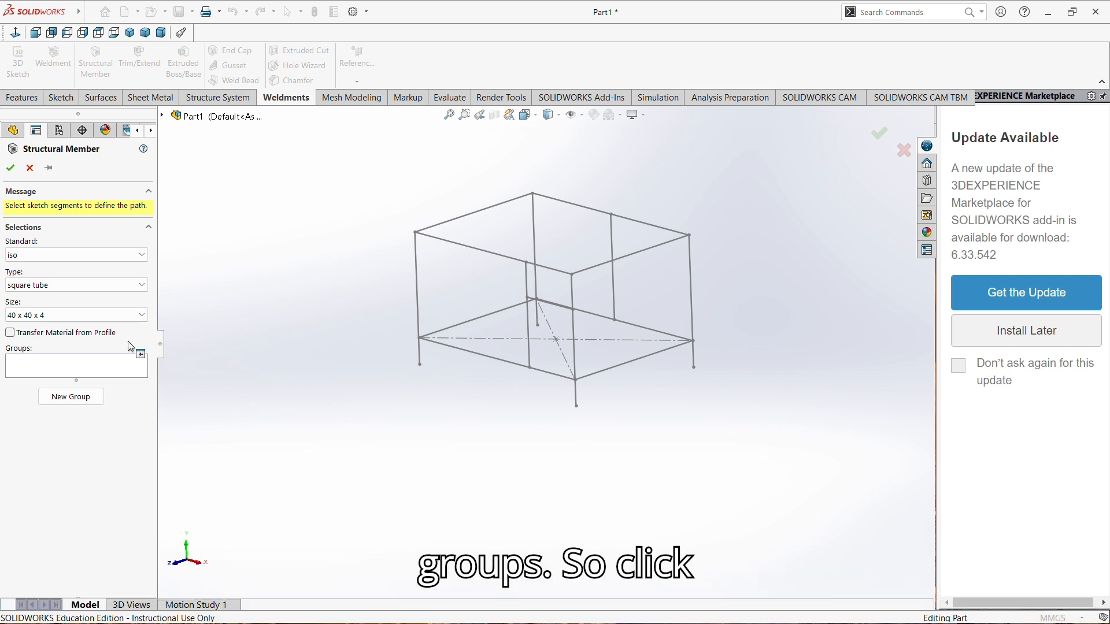
- Select the four edges of the upper rectangle as the first structural member group
left_click(18, 365)
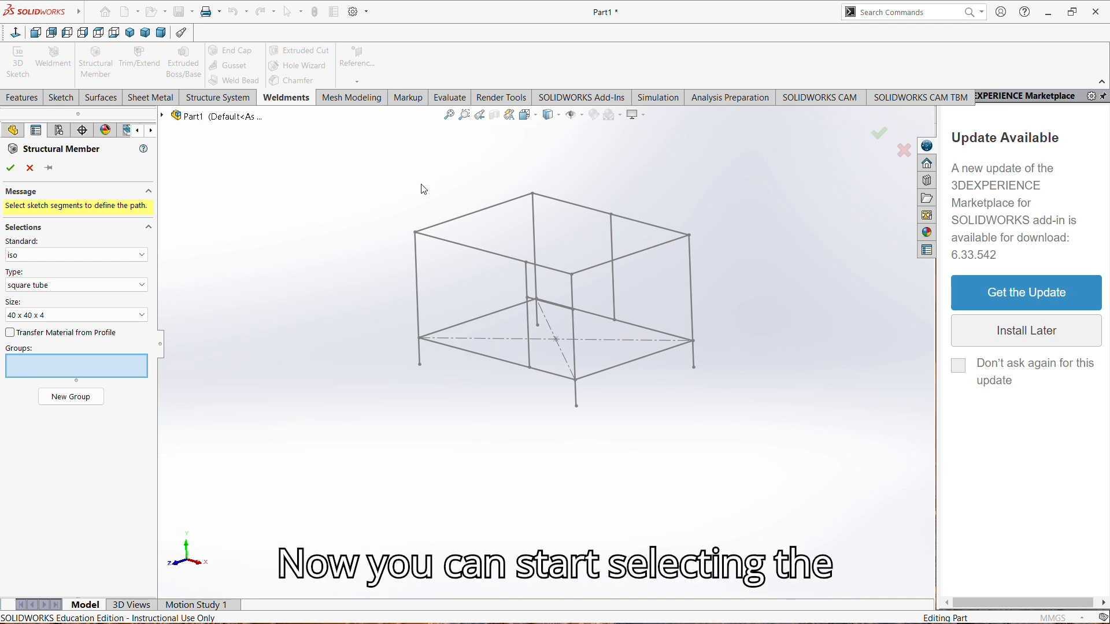
left_click(463, 216)
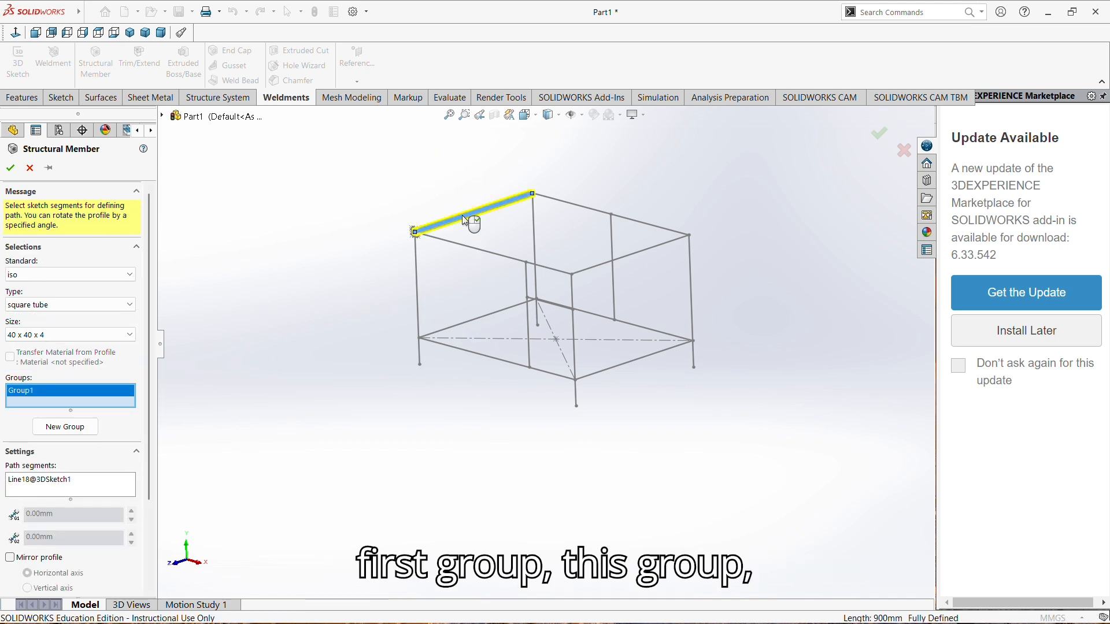
left_click(449, 243)
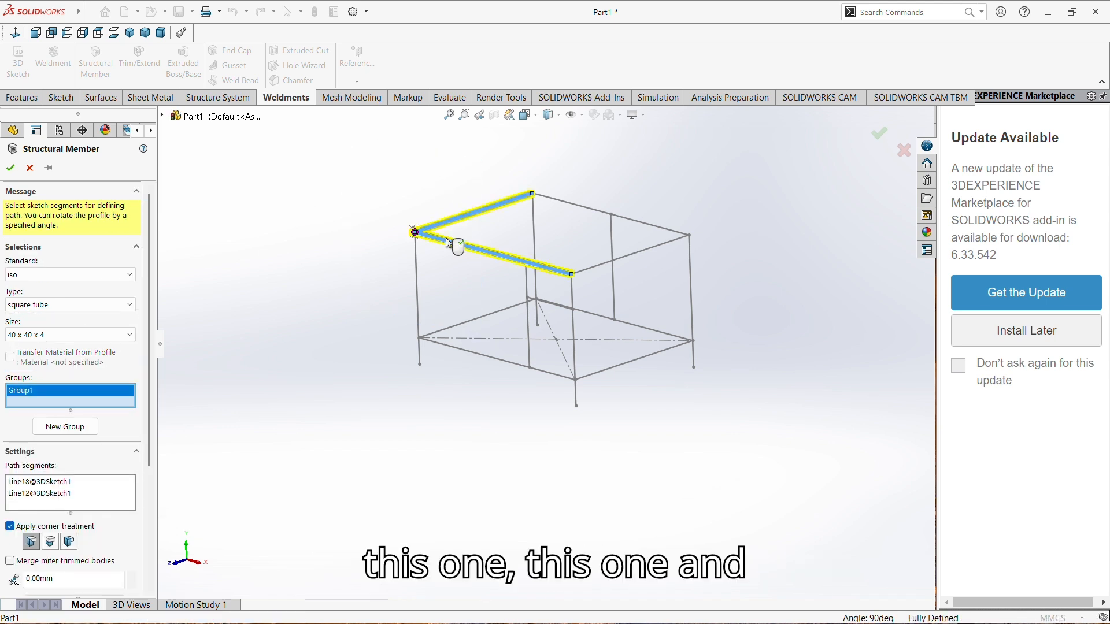
left_click(598, 269)
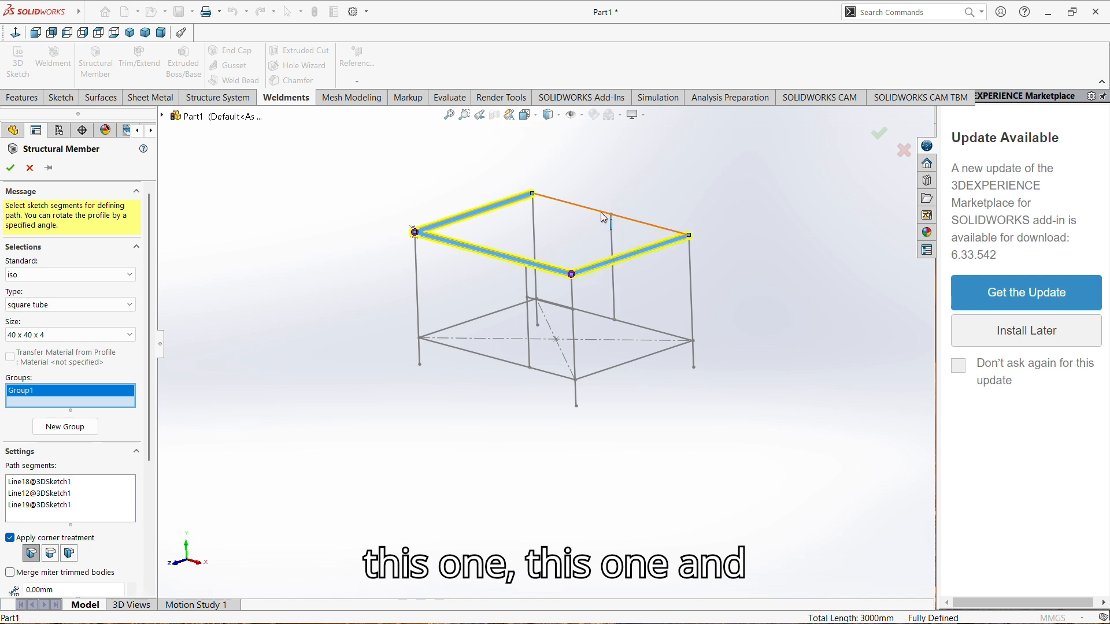
left_click(606, 214)
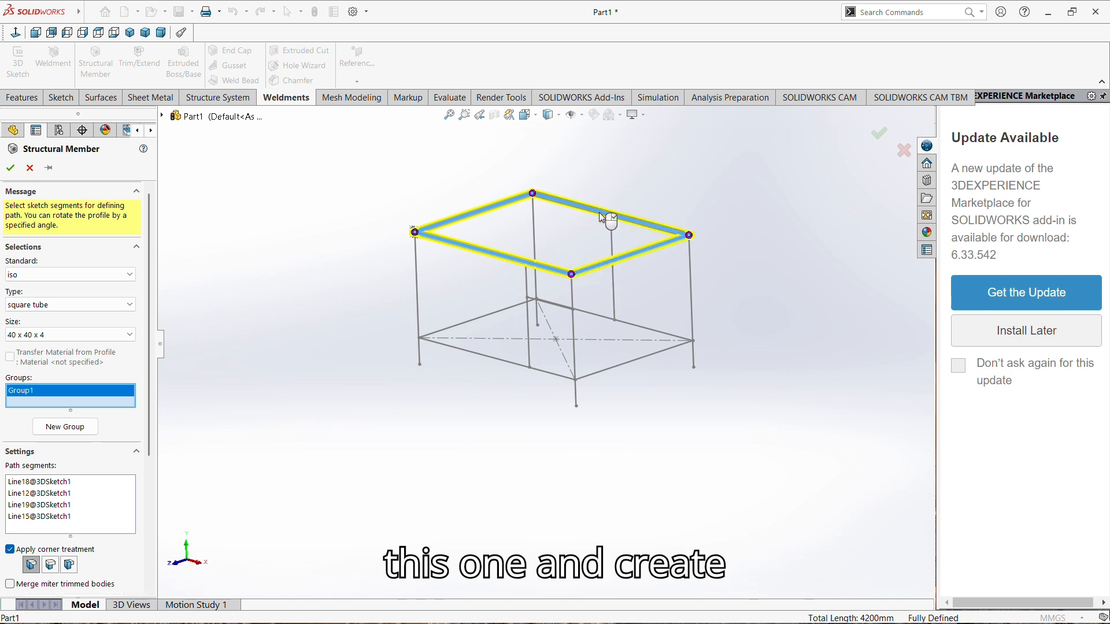
- Create a second group from the four edges of the base rectangle
left_click(66, 427)
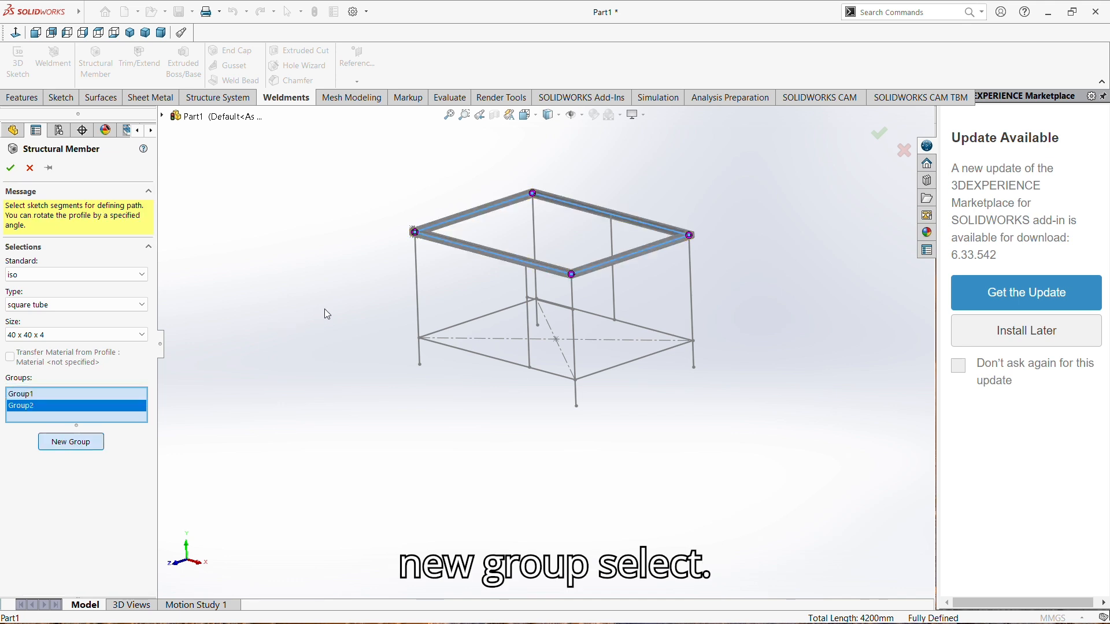
left_click(443, 333)
left_click(457, 348)
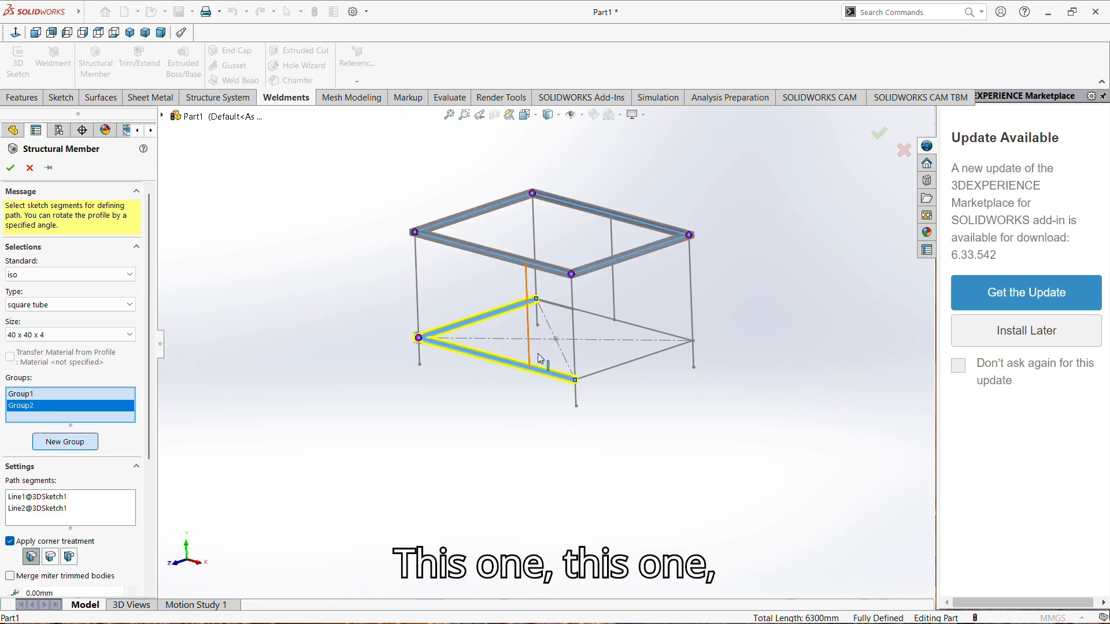
left_click(606, 322)
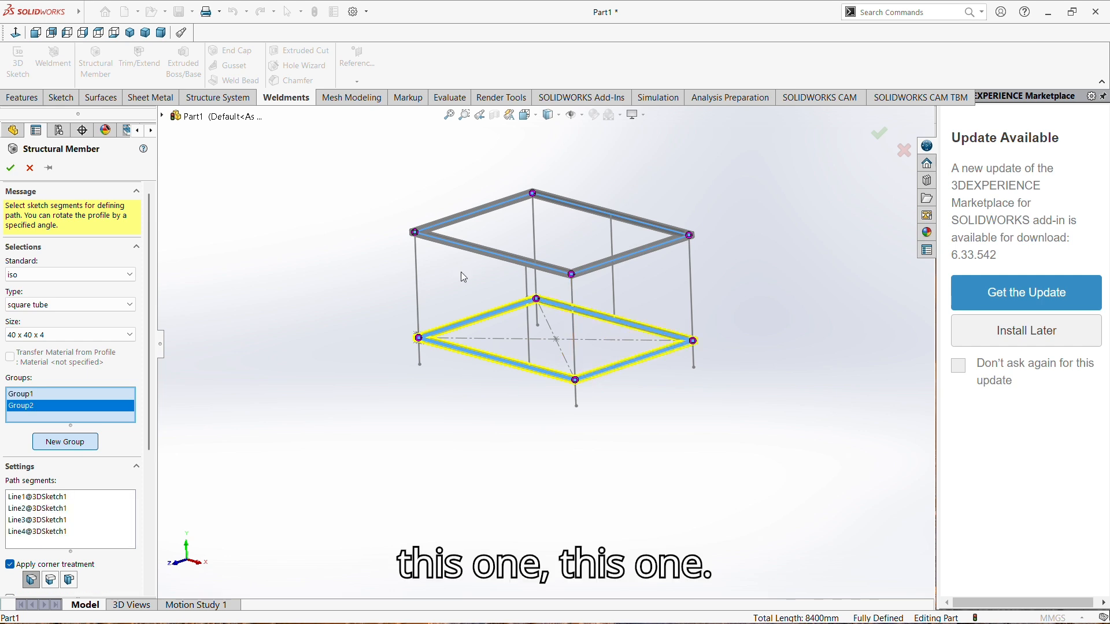
- Create a third group from the front-left corner upright and the leg below it
left_click(57, 443)
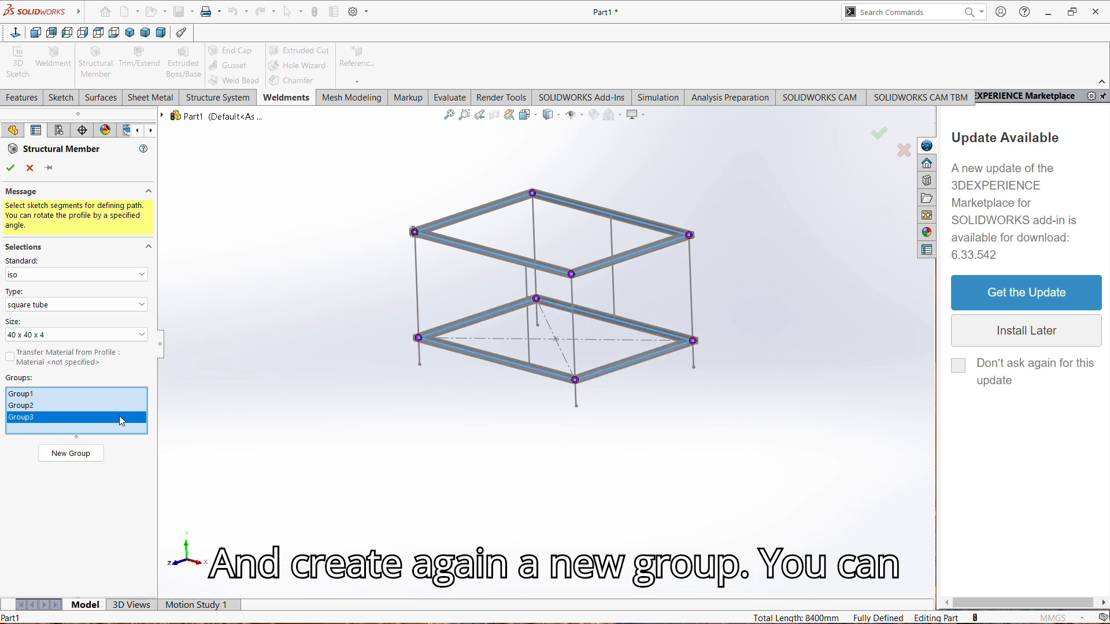
left_click(416, 271)
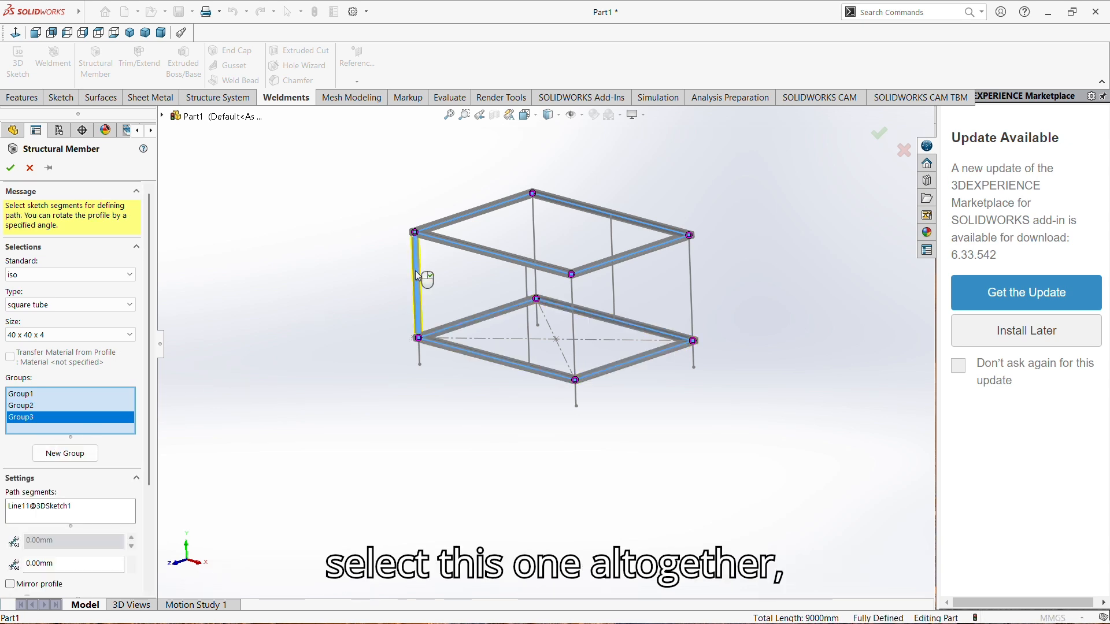
left_click(419, 353)
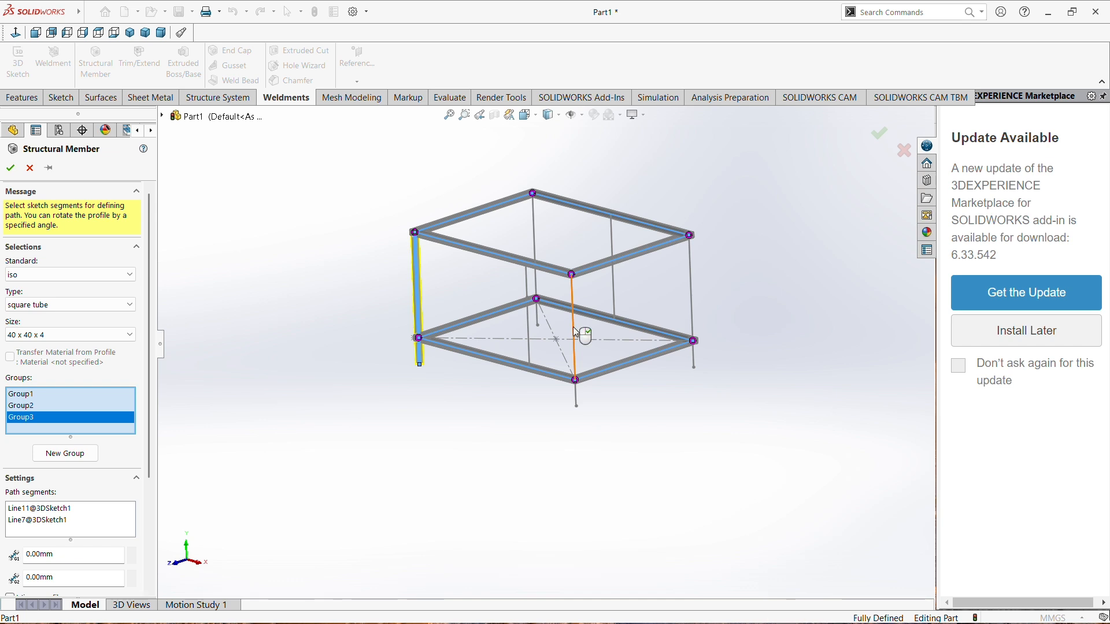
- Create a fourth group from the rear-left corner upright and the leg below it
left_click(55, 454)
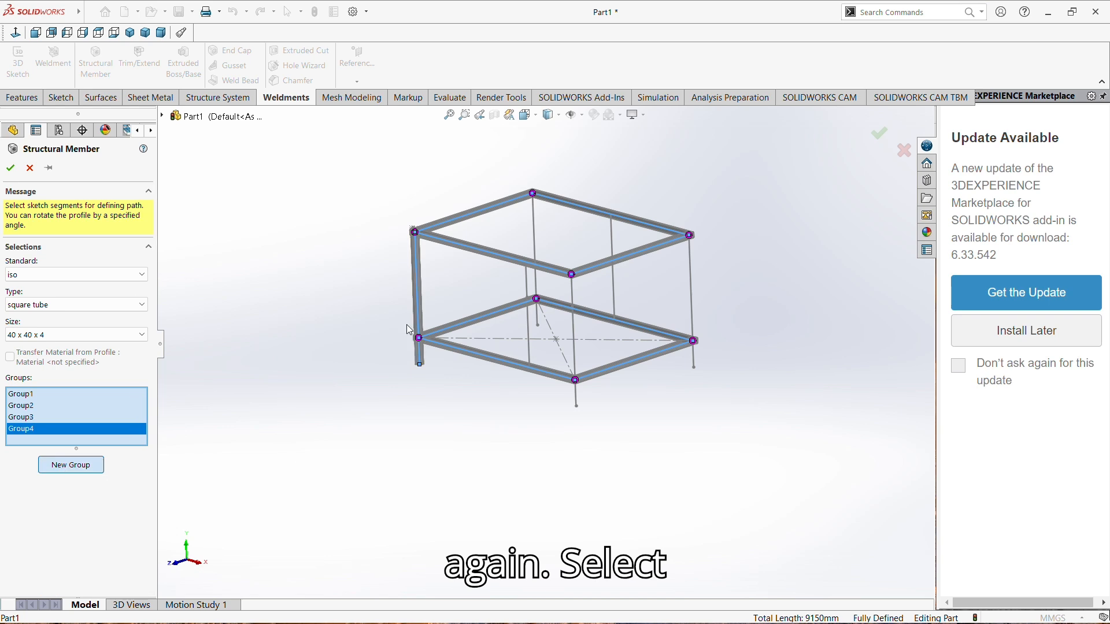
left_click(533, 228)
left_click(536, 319)
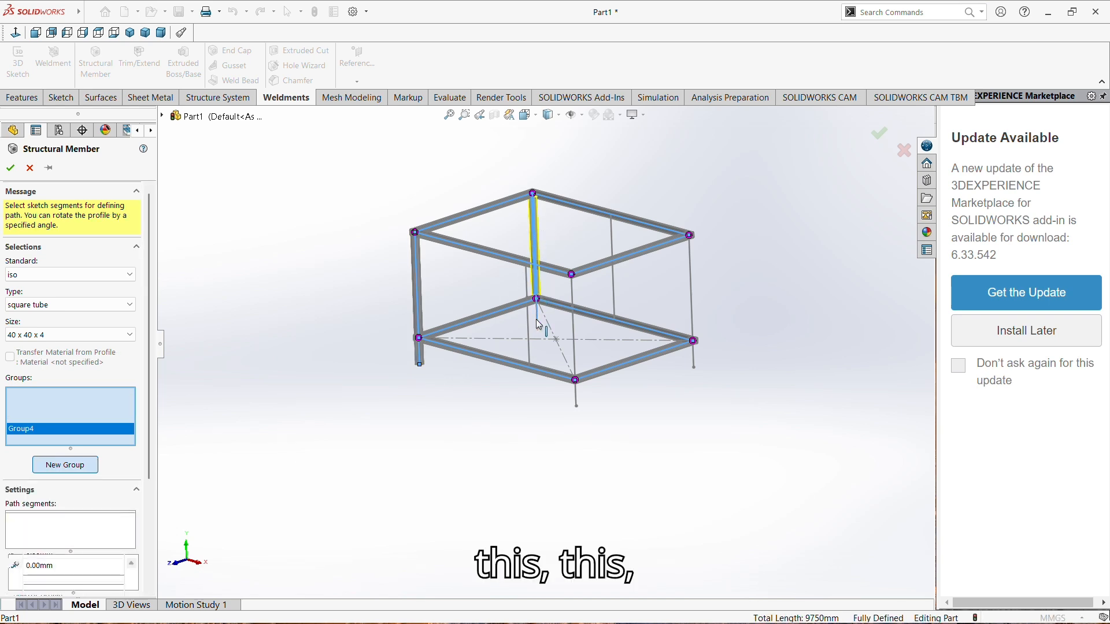
- Create a fifth group from the two intermediate uprights between the upper and base rectangles
left_click(79, 463)
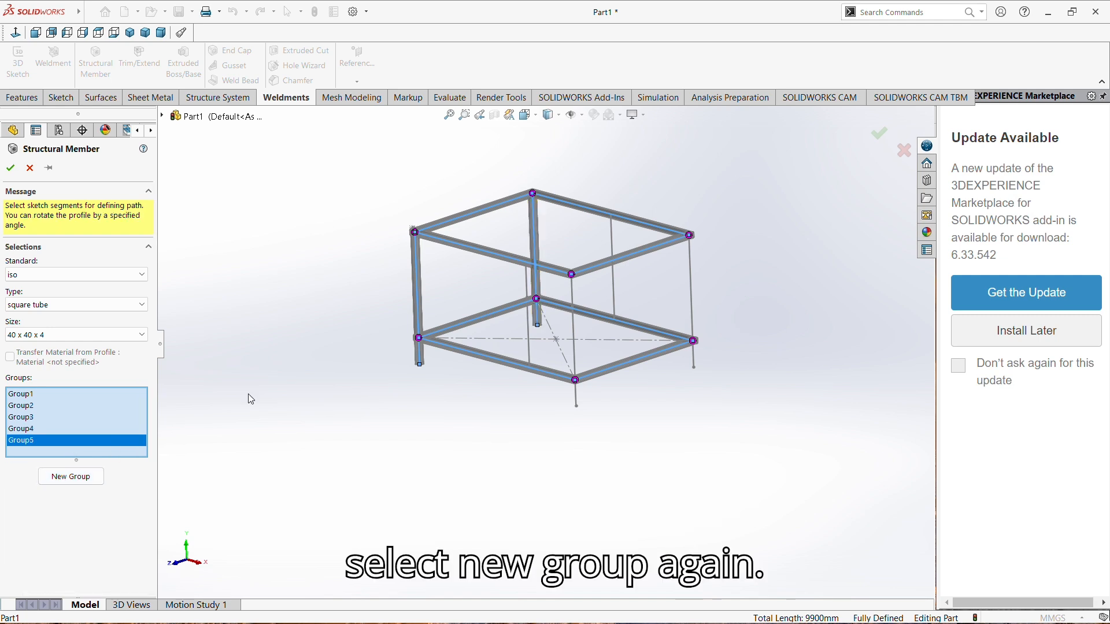
left_click(615, 283)
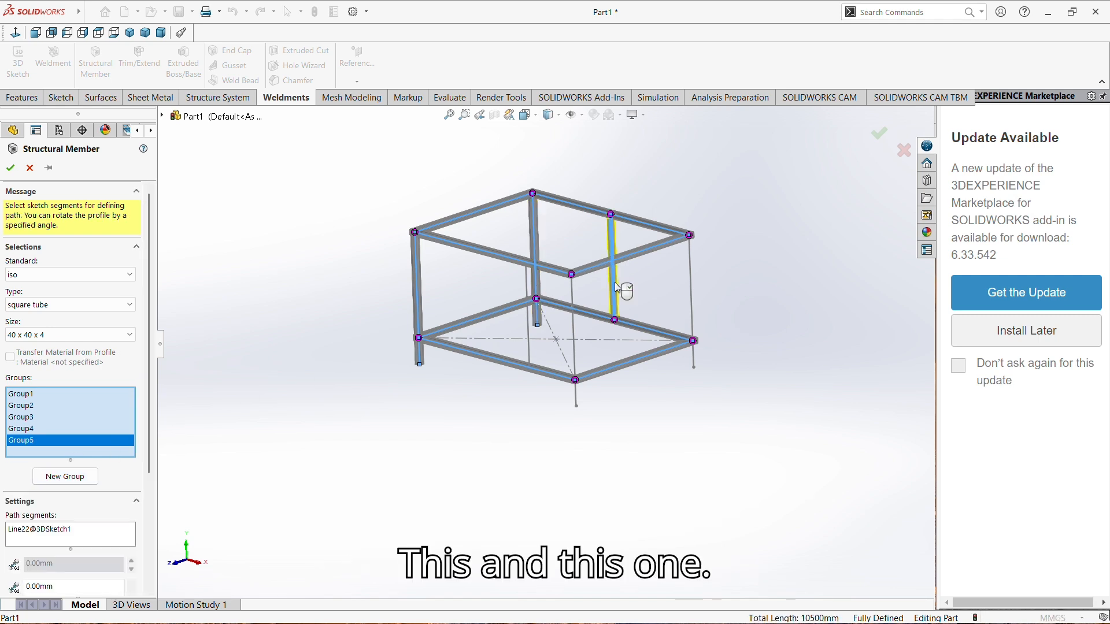
left_click(531, 317)
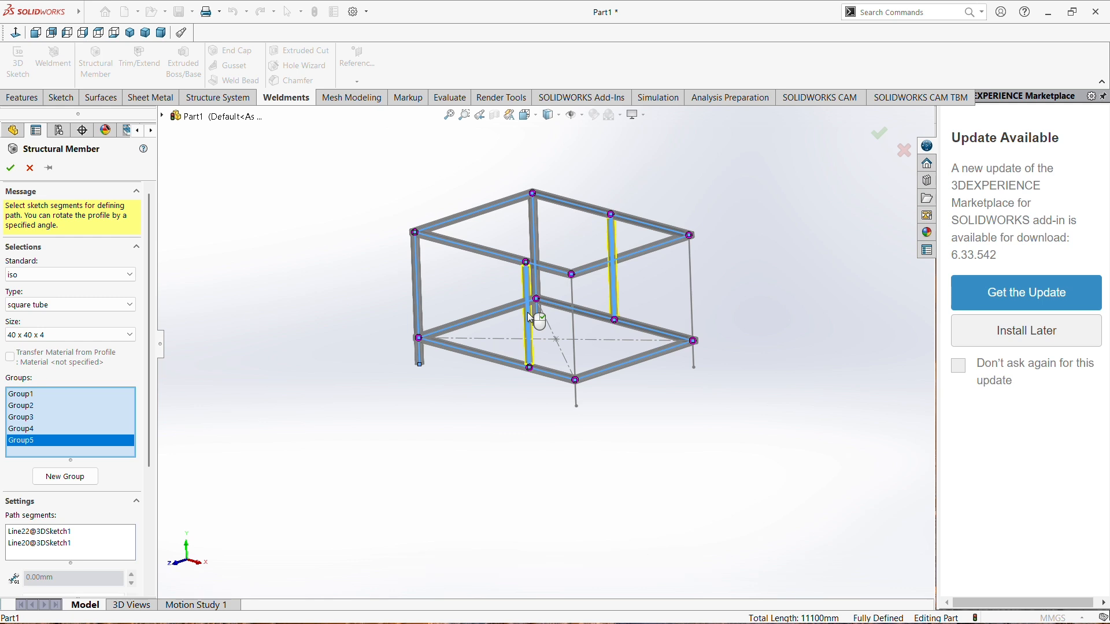
- Create a separate group for each of the two remaining corner uprights, including the leg below each one
left_click(66, 477)
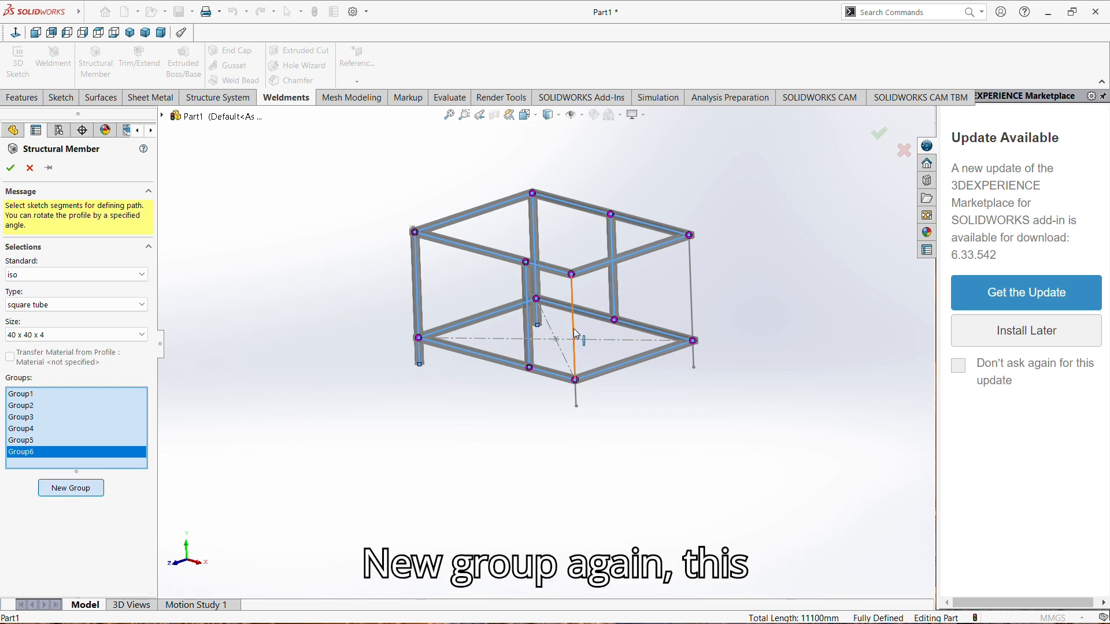
left_click(573, 329)
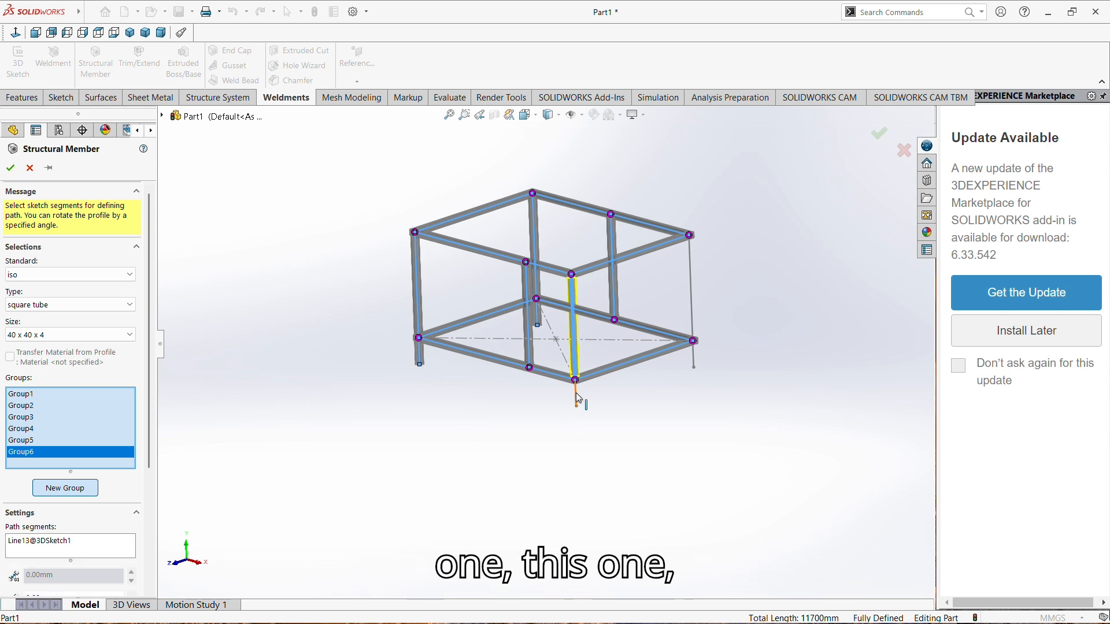
left_click(63, 490)
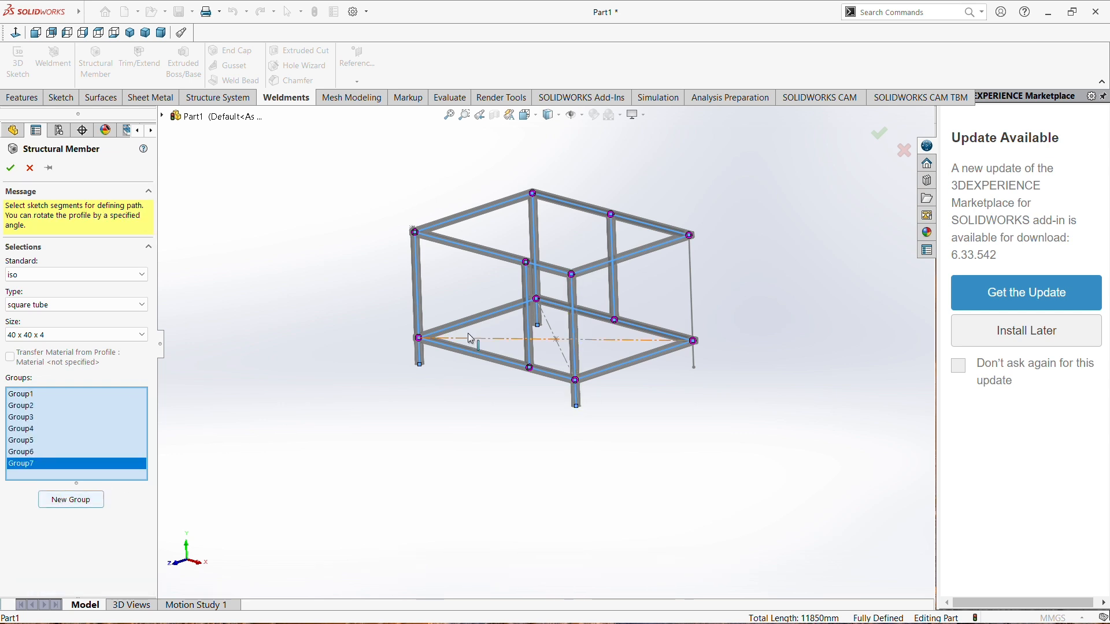
left_click(688, 290)
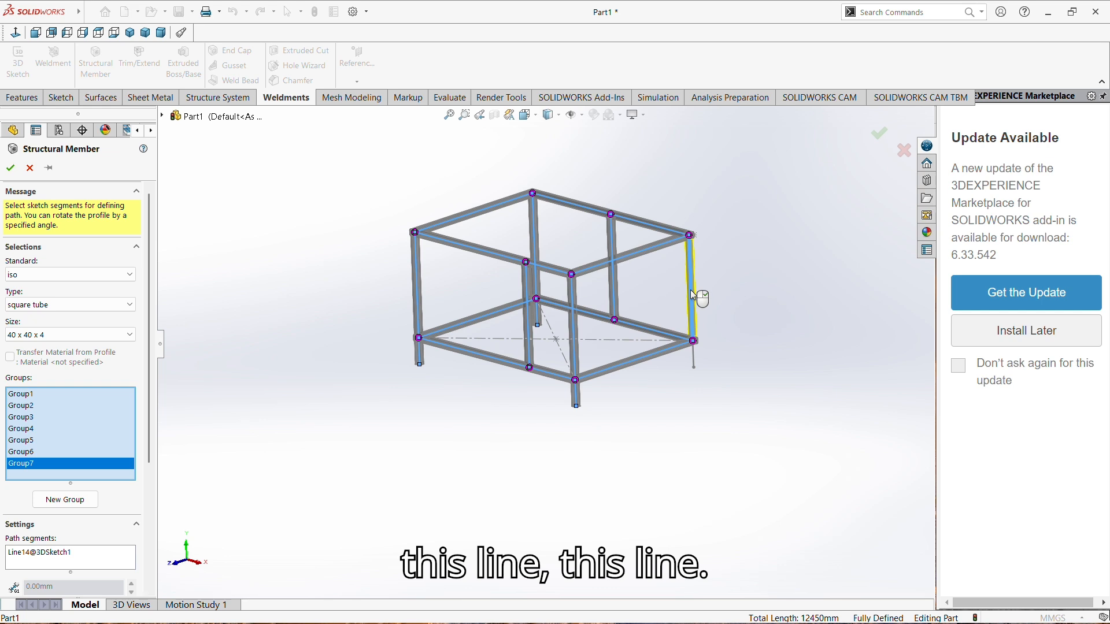
left_click(695, 361)
- Create an eighth group from the short horizontal line between the intermediate and corner uprights, and accept the structural members
middle_click_drag(593, 324, 702, 268)
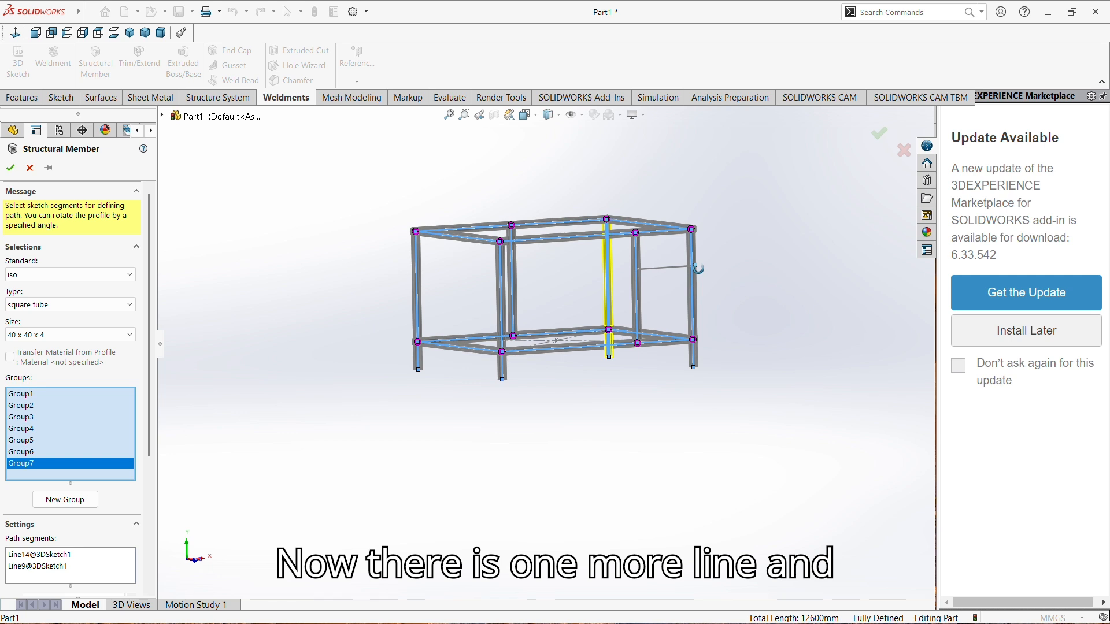
left_click(82, 505)
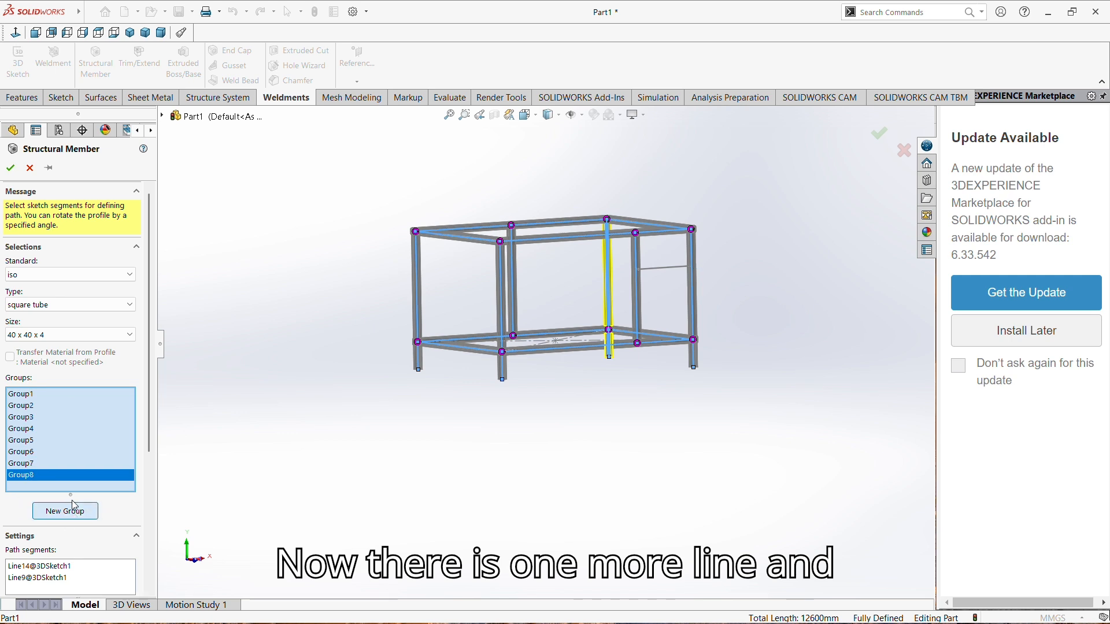
left_click(659, 269)
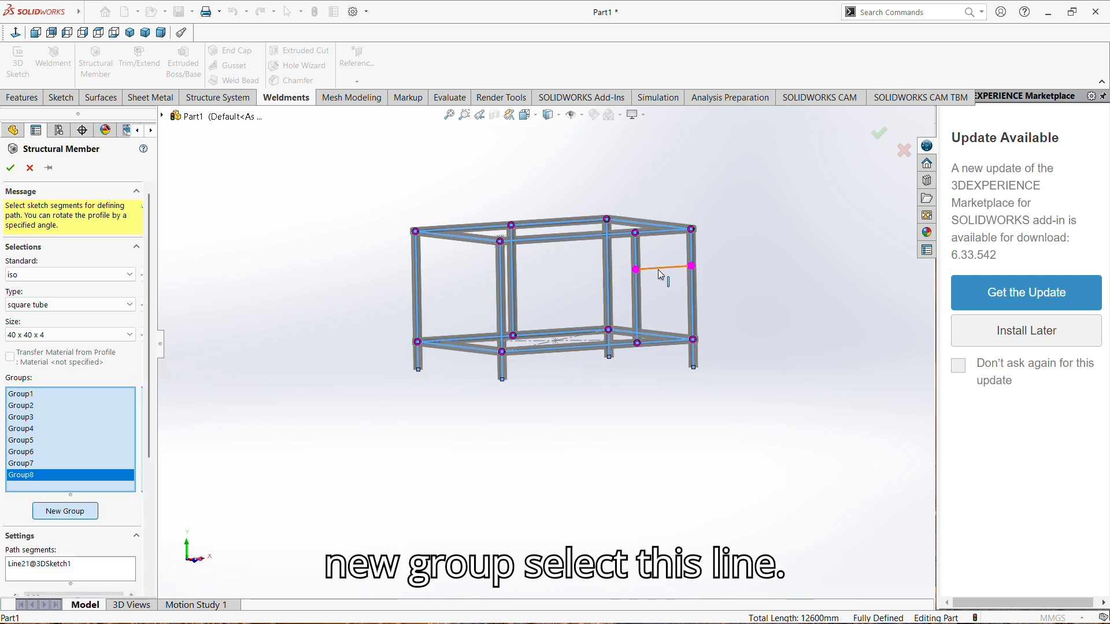
left_click(12, 169)
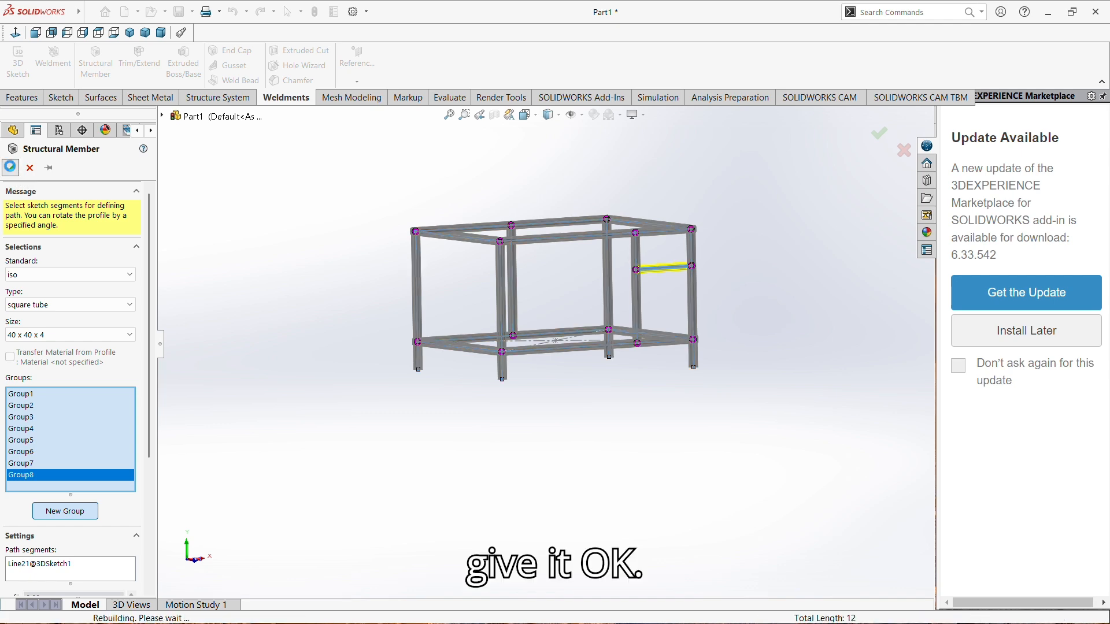
- Hide the 3D sketch that runs through the frame members
middle_click_drag(459, 267, 642, 347)
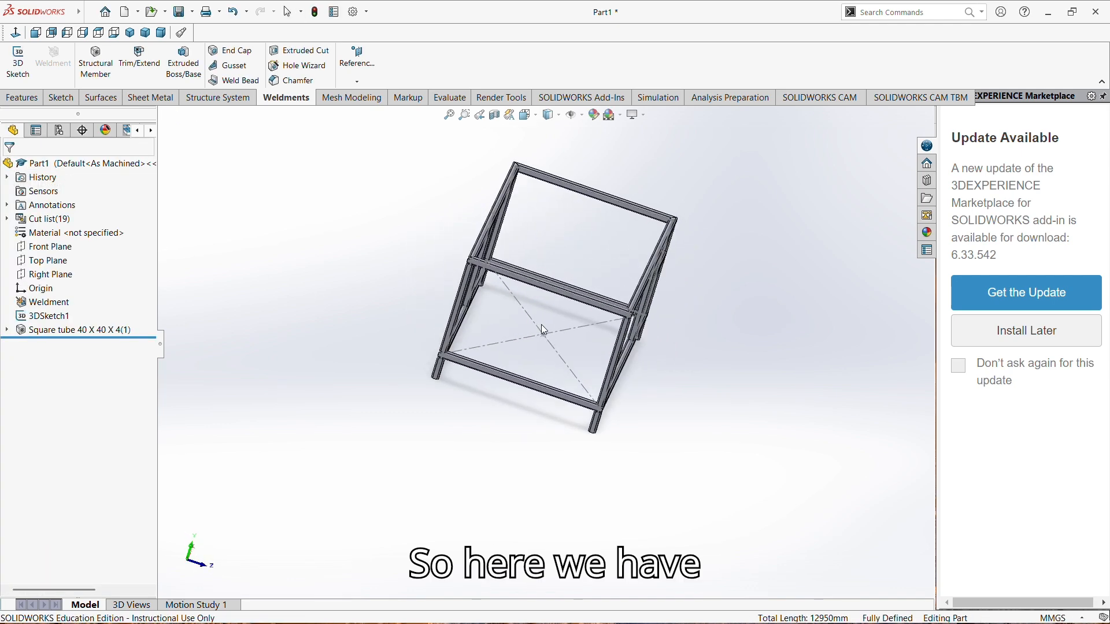
scroll(642, 347, "up", 10)
scroll(642, 346, "down", 10)
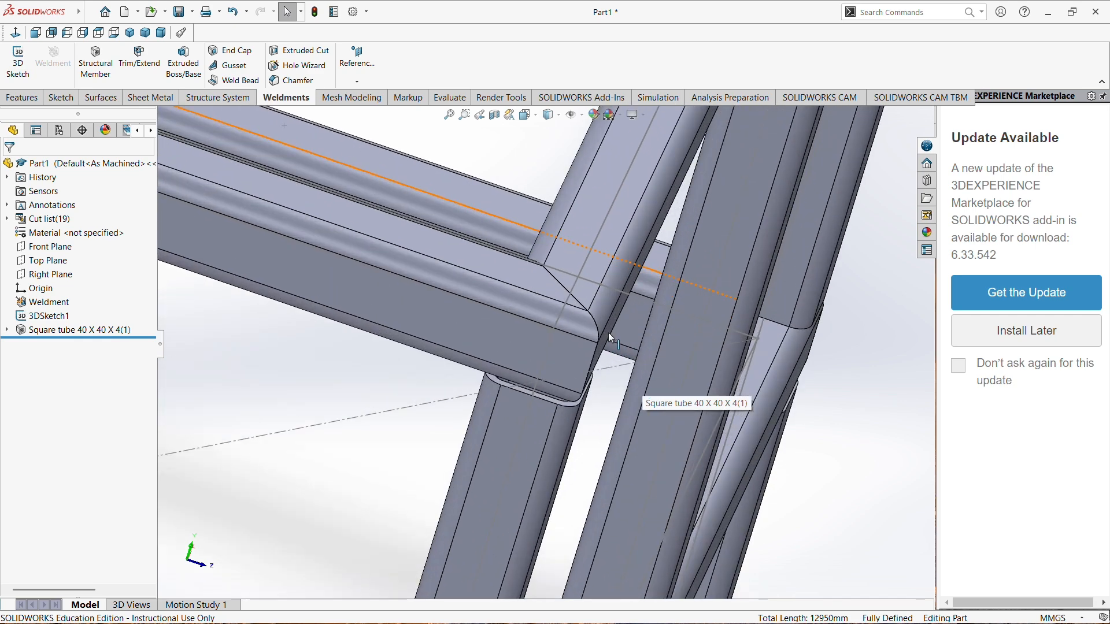
scroll(565, 322, "down", 5)
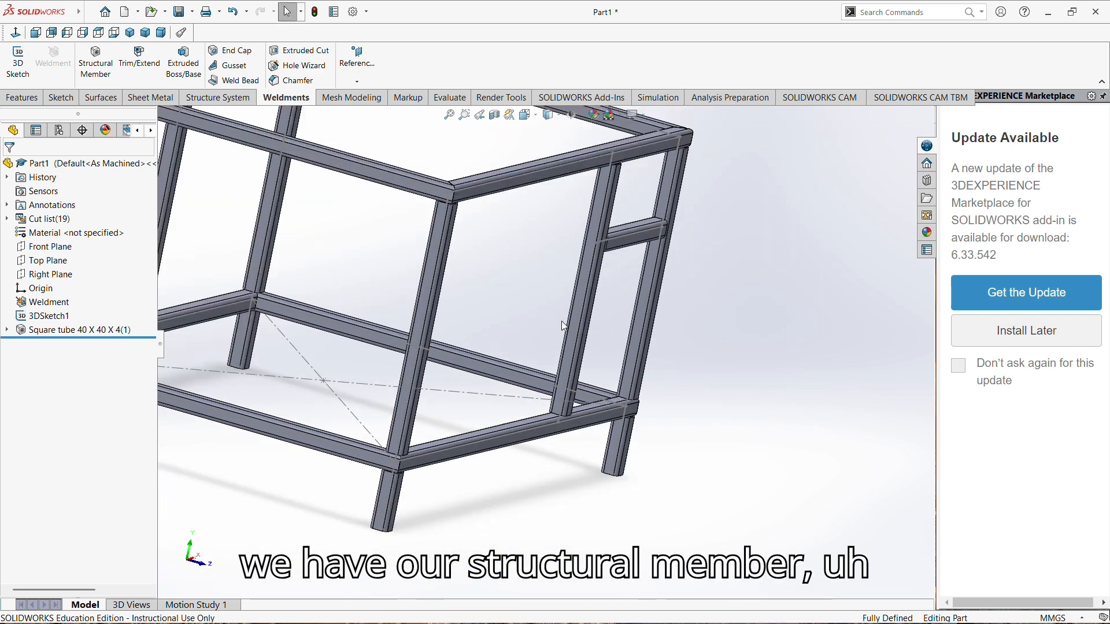
middle_click_drag(492, 312, 376, 293)
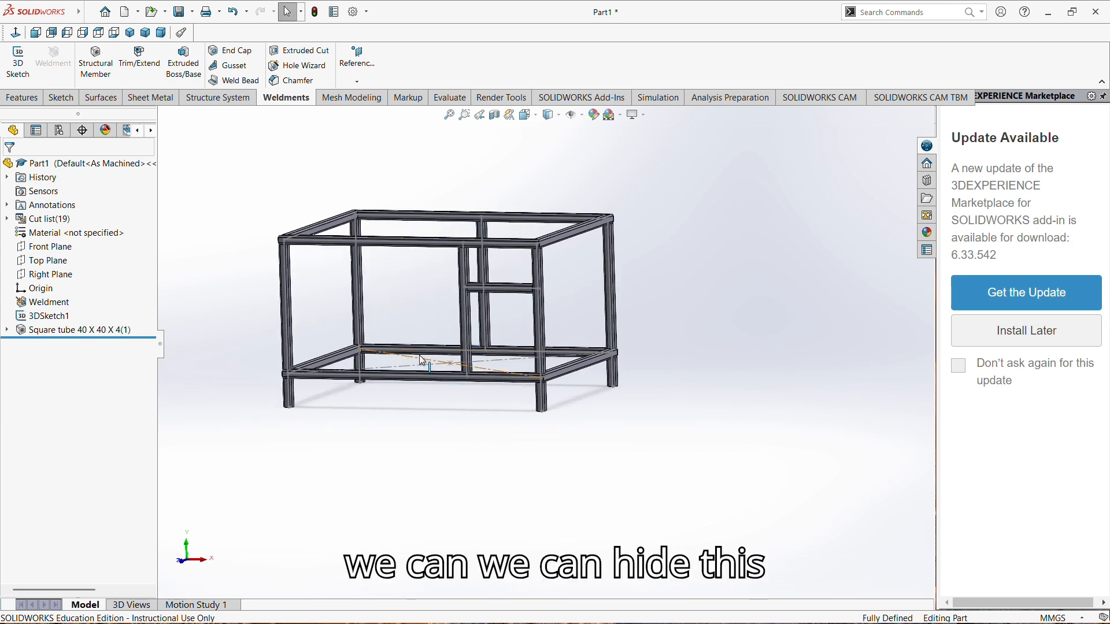
left_click(486, 279)
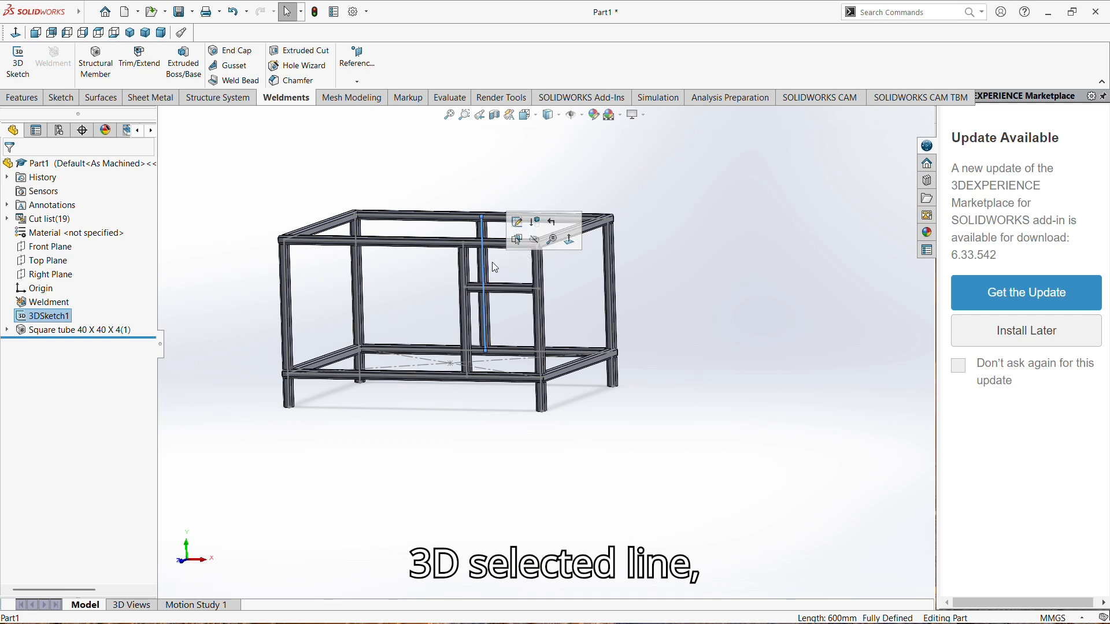
left_click(537, 244)
- Start a sketch on the outer face of the frame's upper back rail
mouse_move(536, 243)
middle_mouse_down()
mouse_move(476, 255)
mouse_move(625, 278)
mouse_move(666, 334)
mouse_move(607, 310)
mouse_move(498, 309)
mouse_move(421, 369)
mouse_move(468, 367)
mouse_move(515, 345)
mouse_move(509, 354)
mouse_move(453, 347)
mouse_move(498, 334)
mouse_move(384, 287)
mouse_move(516, 295)
mouse_move(571, 319)
middle_mouse_up()
middle_click_drag(513, 285, 439, 312)
scroll(413, 266, "down", 3)
scroll(412, 266, "up", 3)
scroll(431, 309, "down", 3)
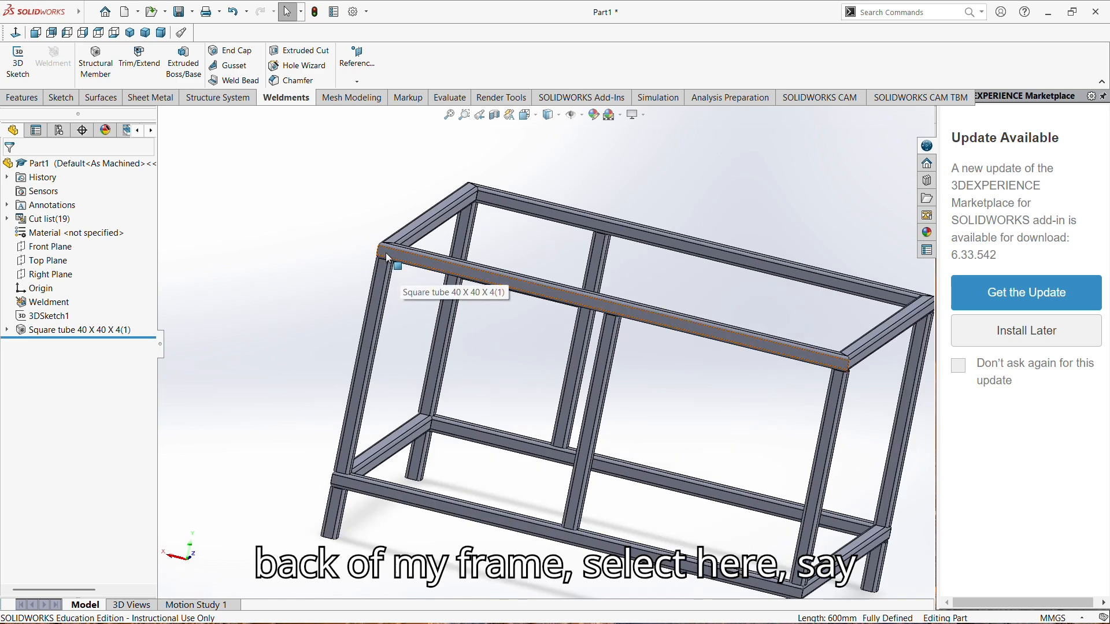
left_click(386, 257)
left_click(438, 223)
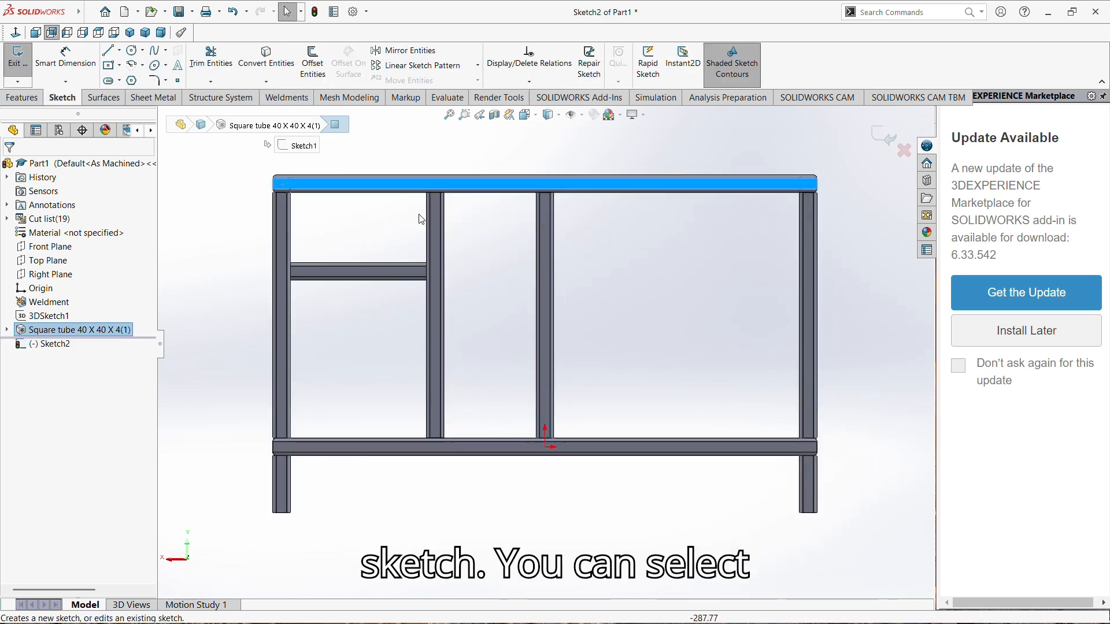
- Draw a corner rectangle from the upper back rail's outer corner at (-620, 612) to the opposite end of the base rail's upper edge
left_click(121, 67)
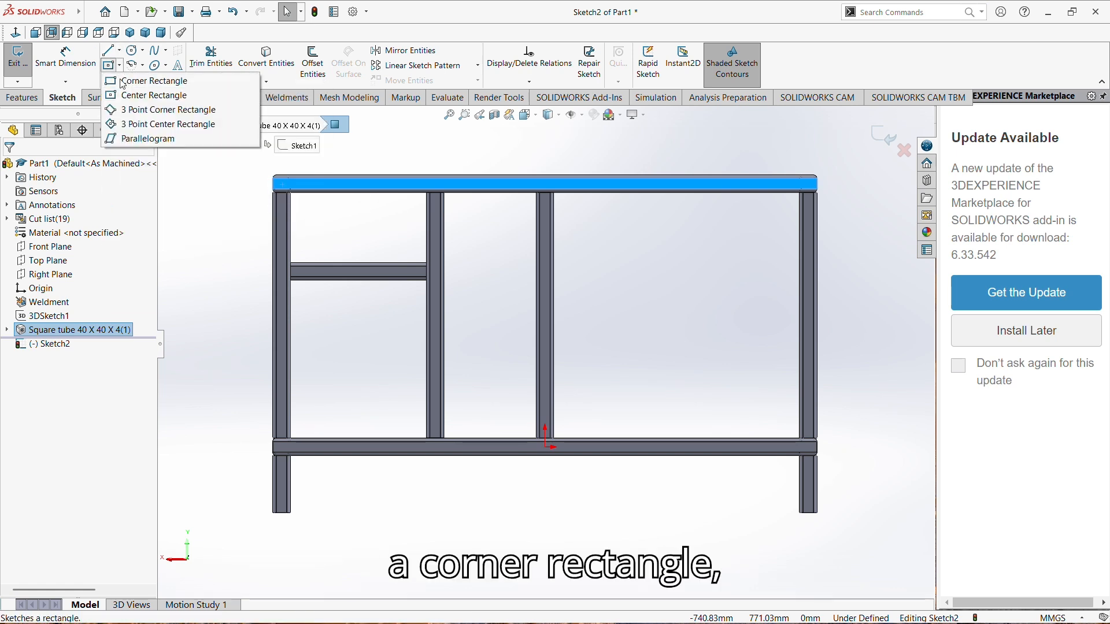
left_click(144, 82)
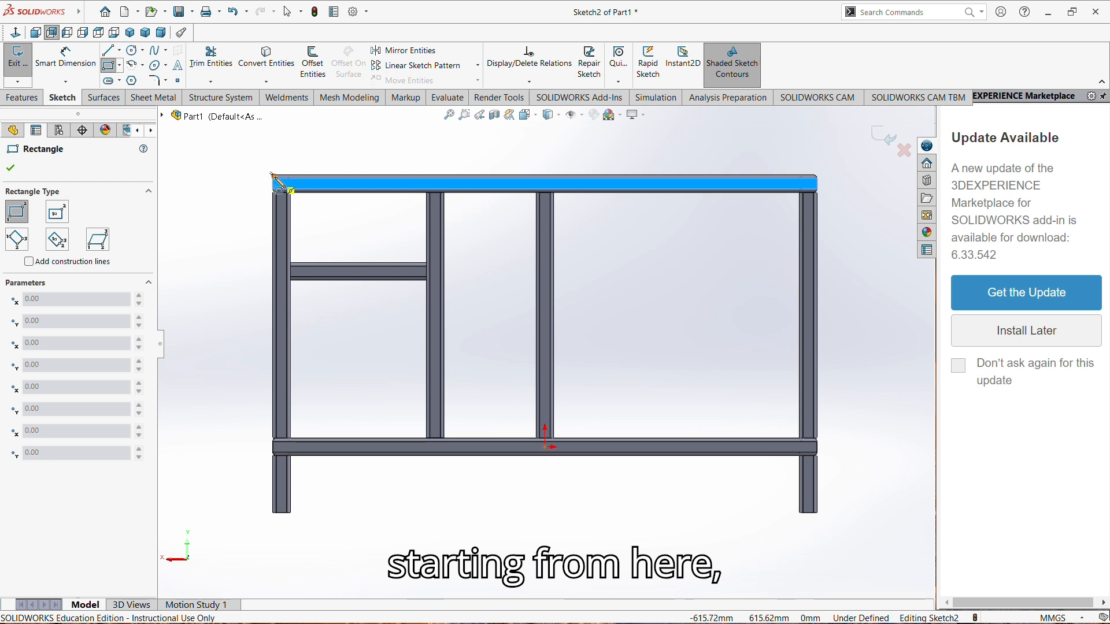
left_click(274, 178)
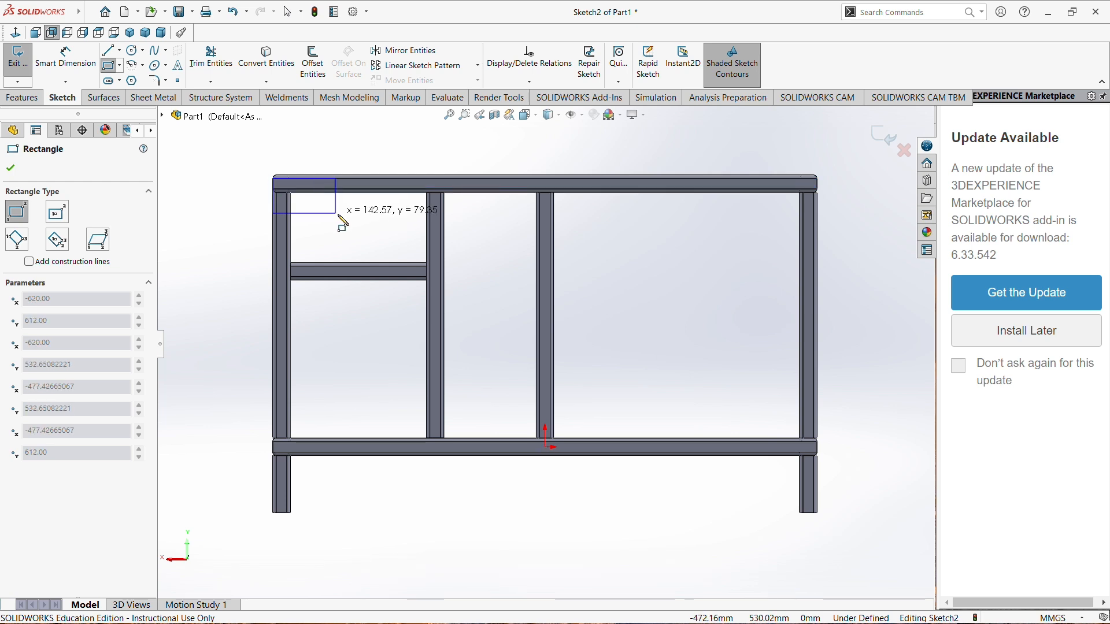
left_click(816, 442)
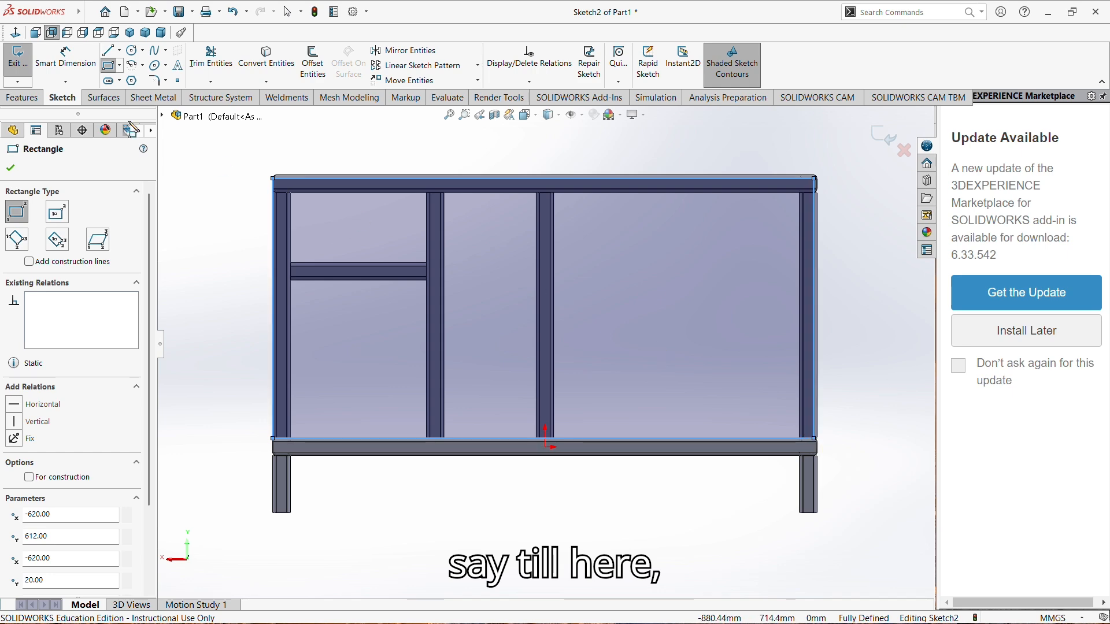
- Extrude the rectangle 2 mm blind to form a back panel on the frame
left_click(20, 99)
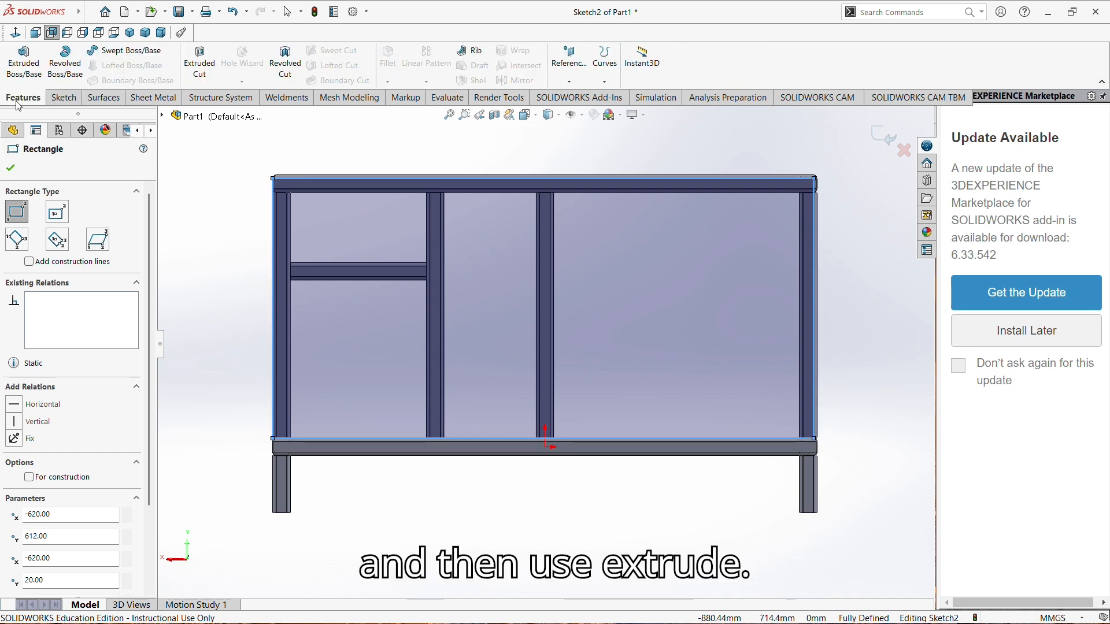
left_click(24, 62)
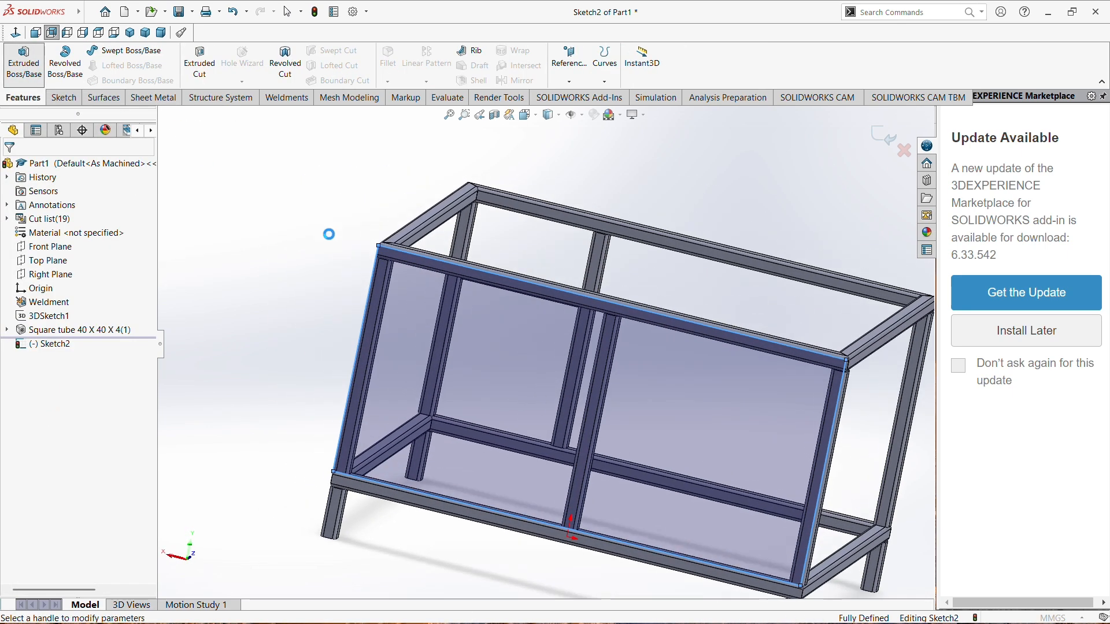
middle_click_drag(365, 289, 347, 327)
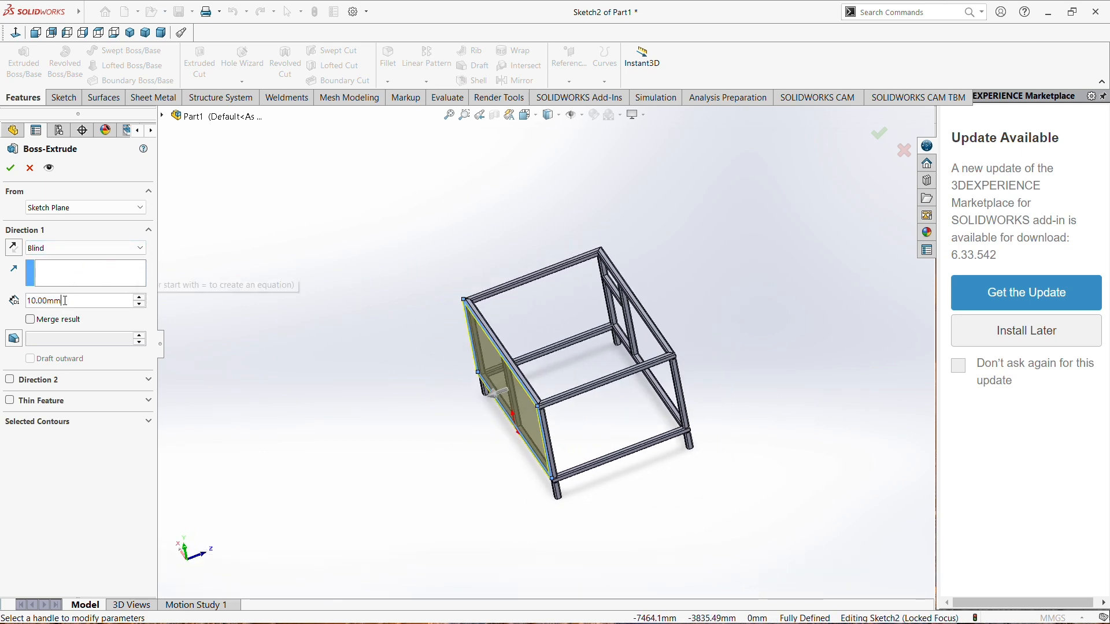
left_click_drag(65, 300, 17, 313)
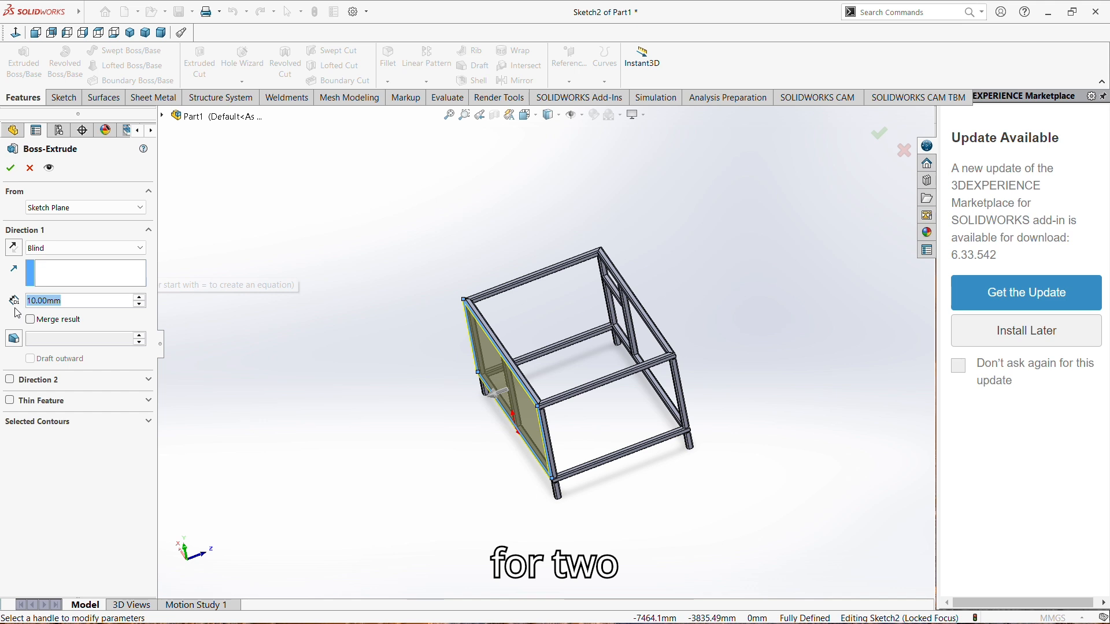
type("2")
key("Return")
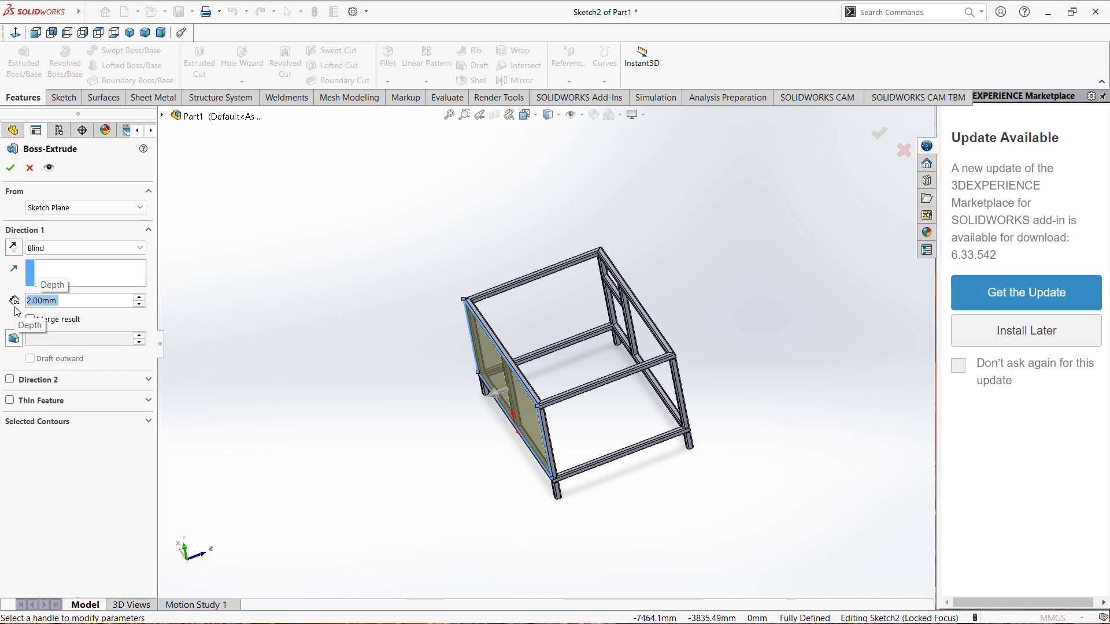
left_click(9, 170)
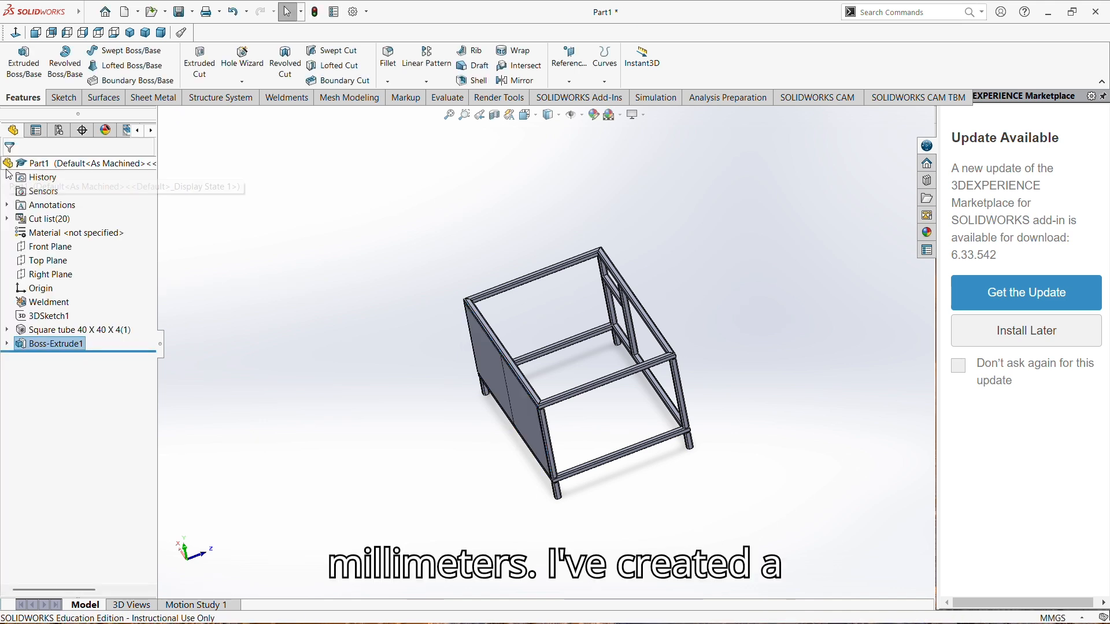
- Start a sketch on the top face of the frame's upper back rail
middle_click_drag(518, 423, 560, 389)
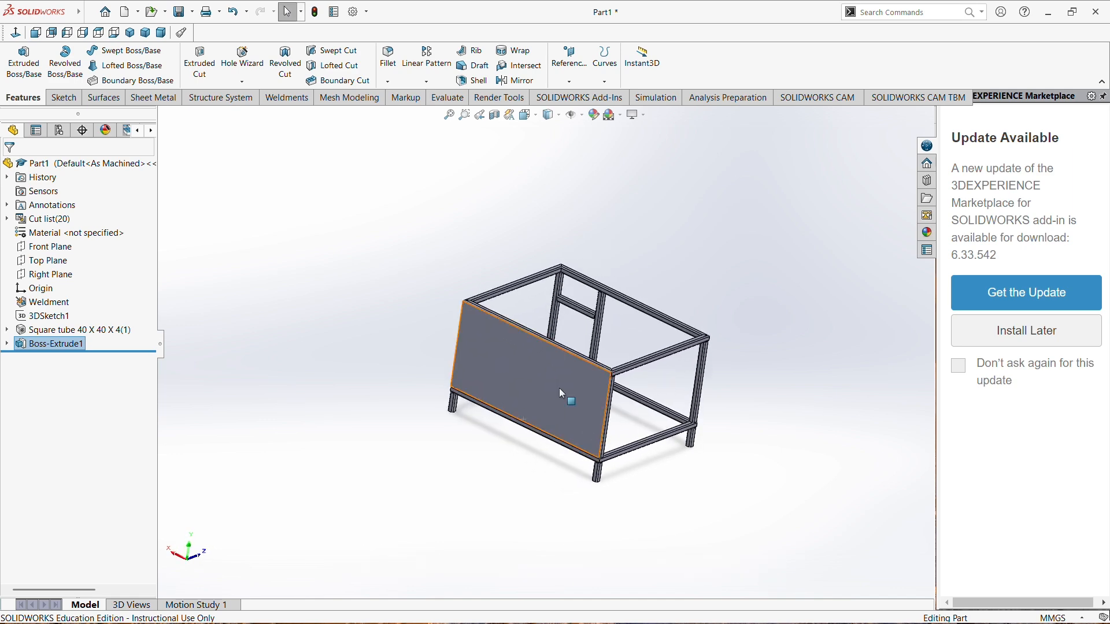
scroll(599, 412, "down", 1)
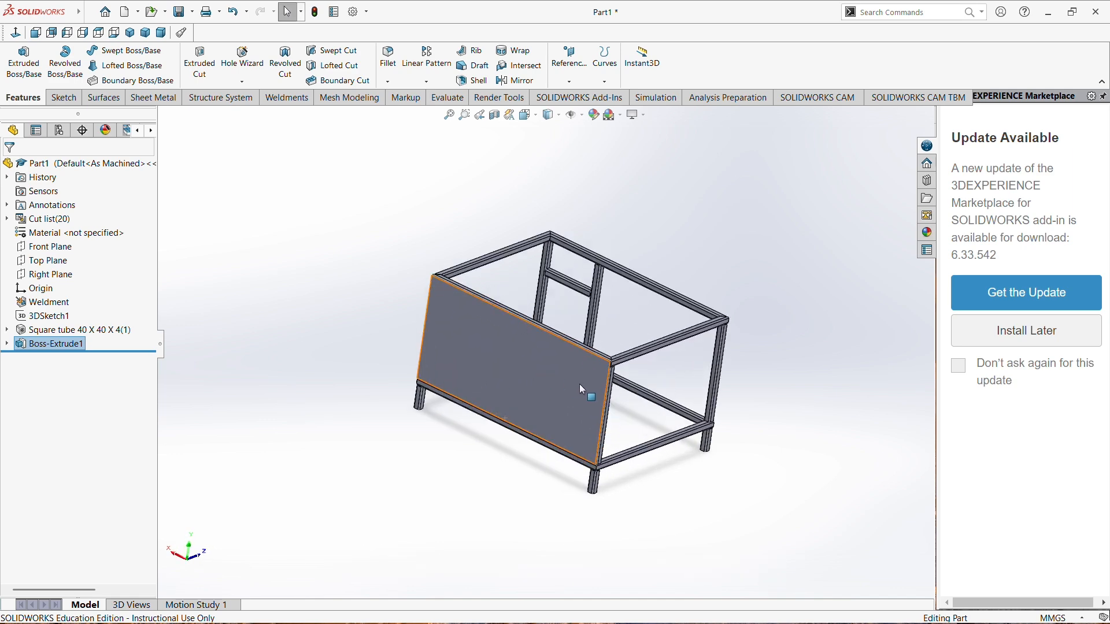
mouse_move(623, 393)
middle_mouse_down()
mouse_move(525, 365)
mouse_move(553, 367)
middle_mouse_up()
mouse_move(546, 284)
middle_mouse_down()
mouse_move(438, 268)
mouse_move(443, 292)
middle_mouse_up()
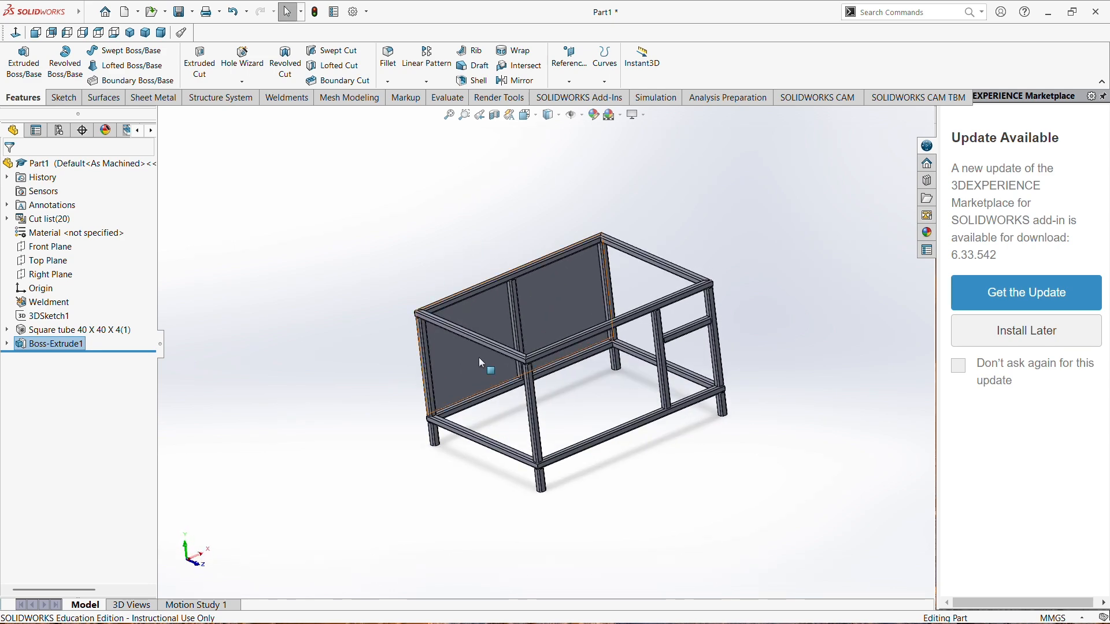
scroll(479, 357, "down", 1)
scroll(479, 360, "up", 2)
left_click(516, 402)
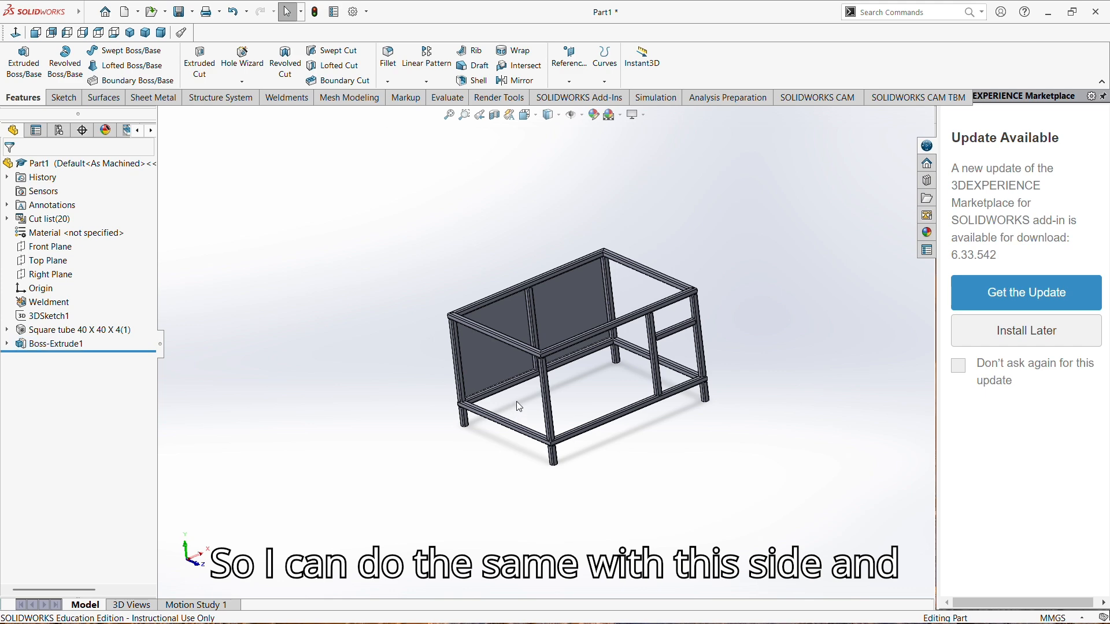
middle_click_drag(520, 315, 565, 404)
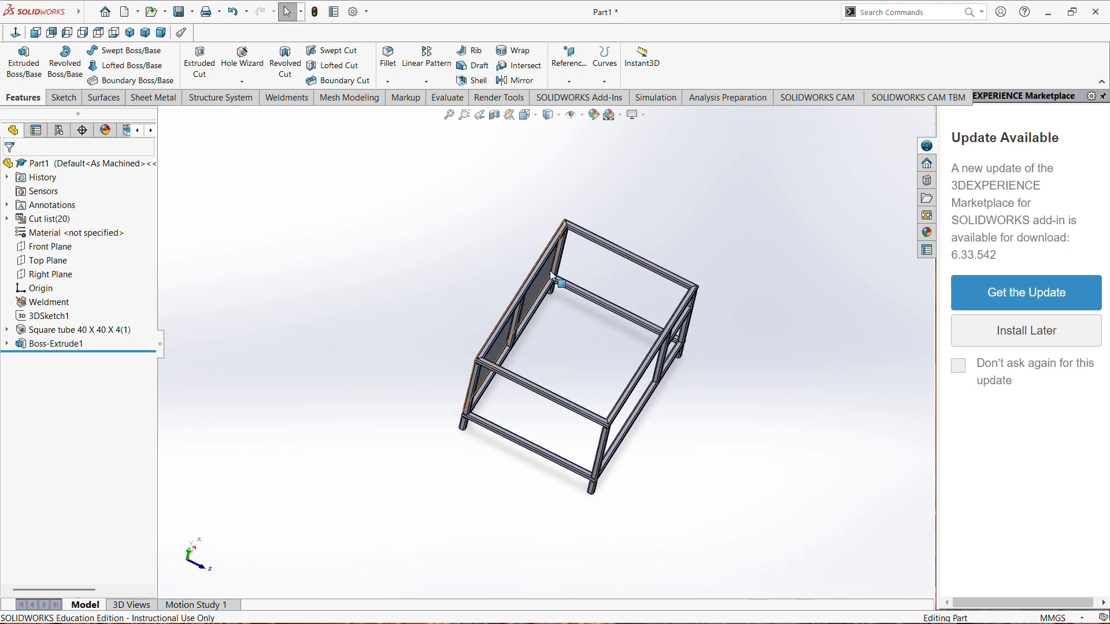
scroll(569, 233, "down", 3)
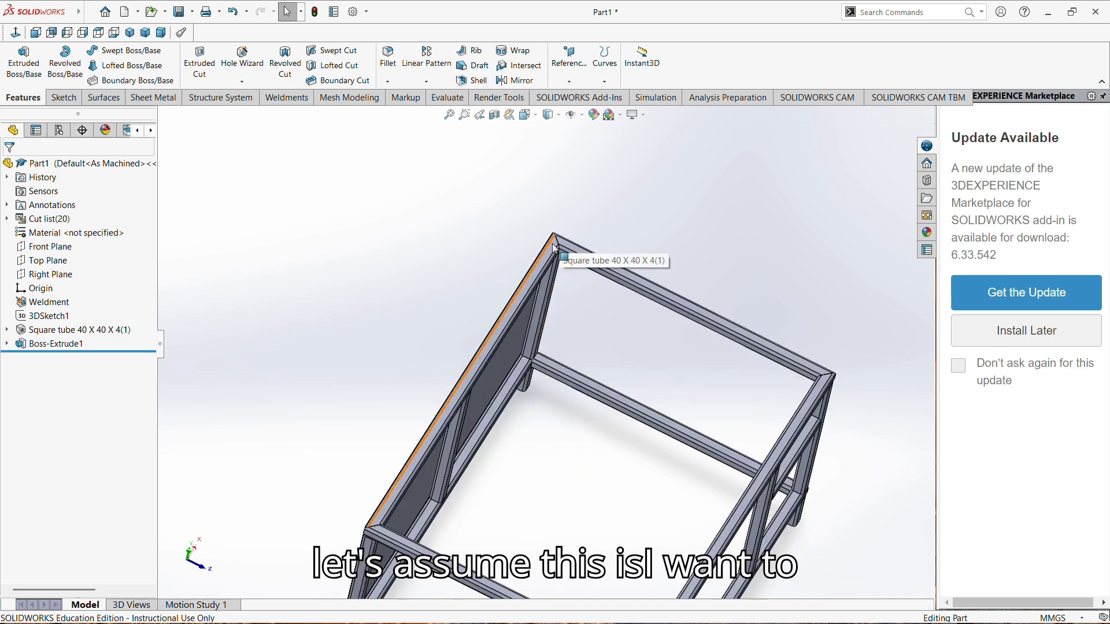
left_click(555, 250)
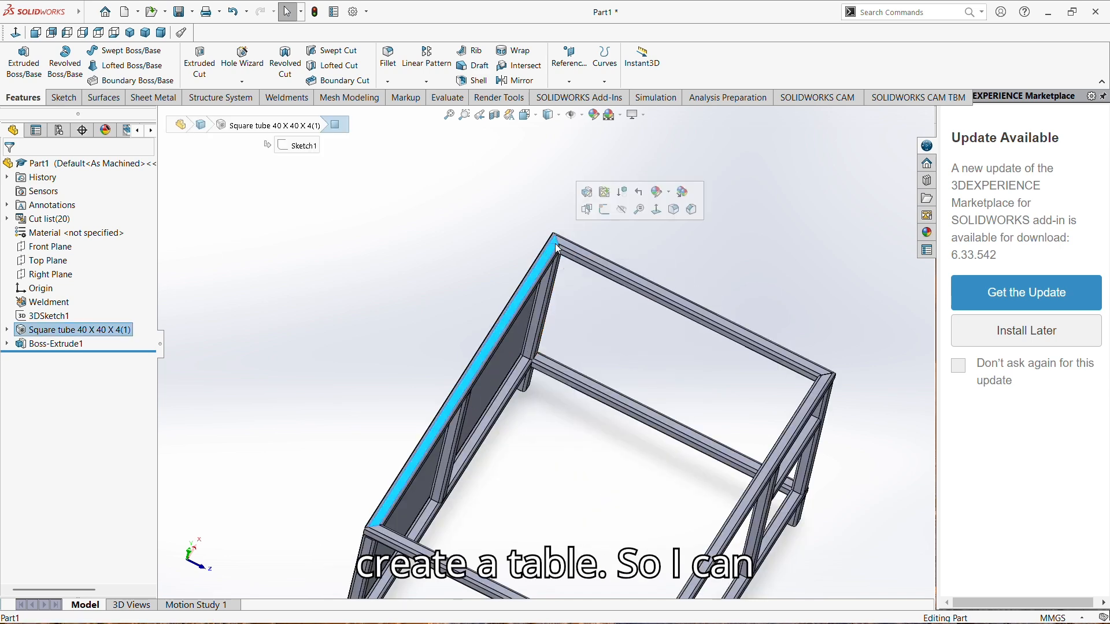
left_click(601, 206)
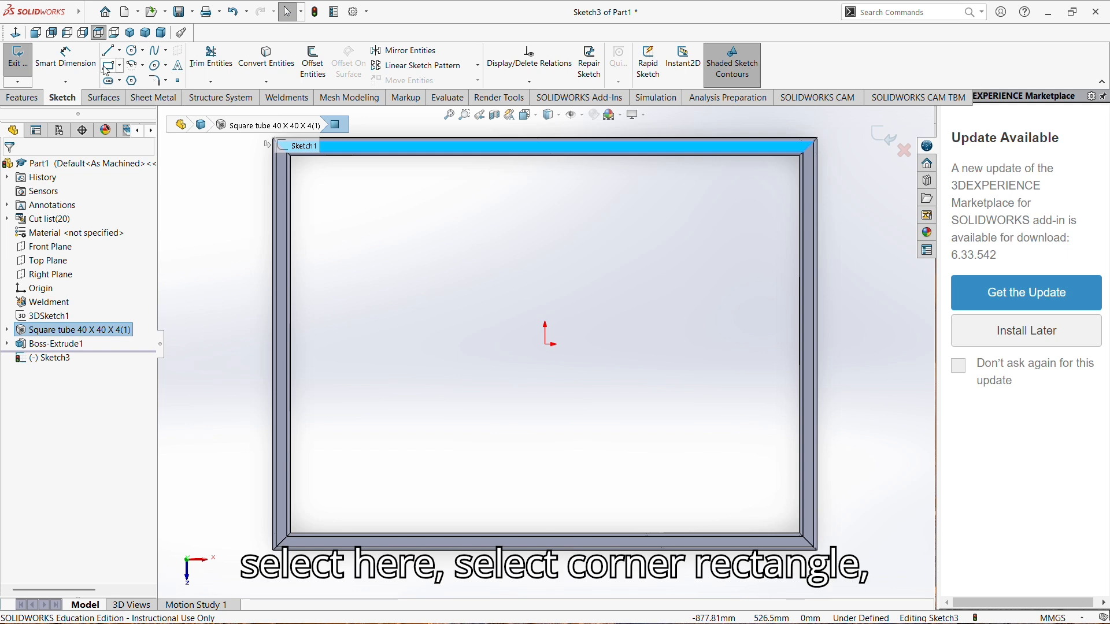
- Draw a corner rectangle over the frame's top, from the corner at (-612, 462) to the diagonally opposite corner
left_click(109, 65)
scroll(276, 215, "up", 3)
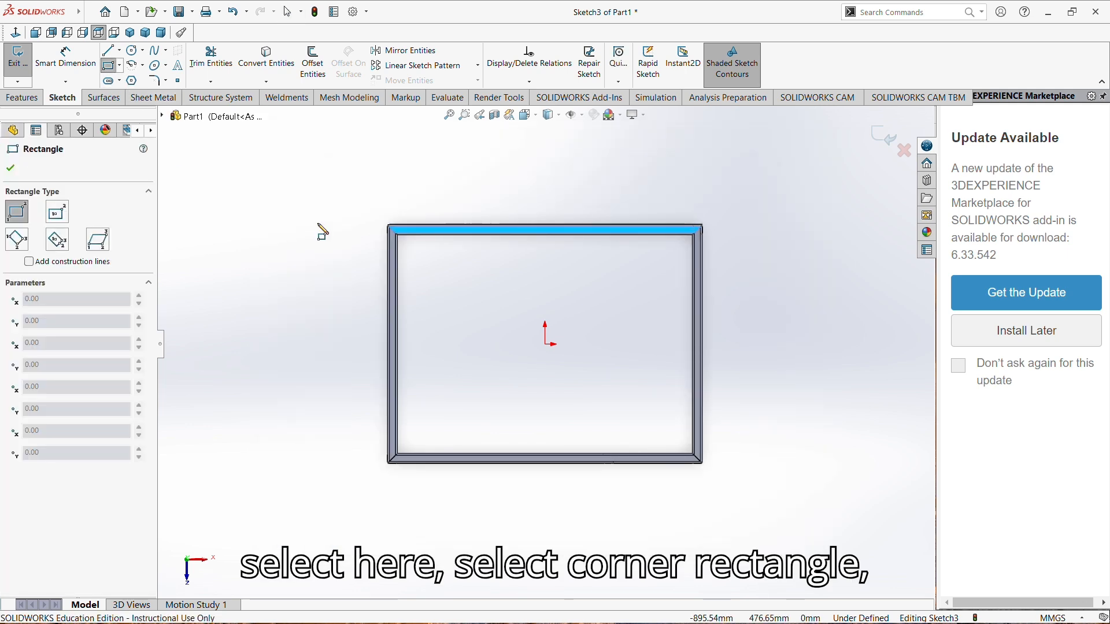
left_click(391, 231)
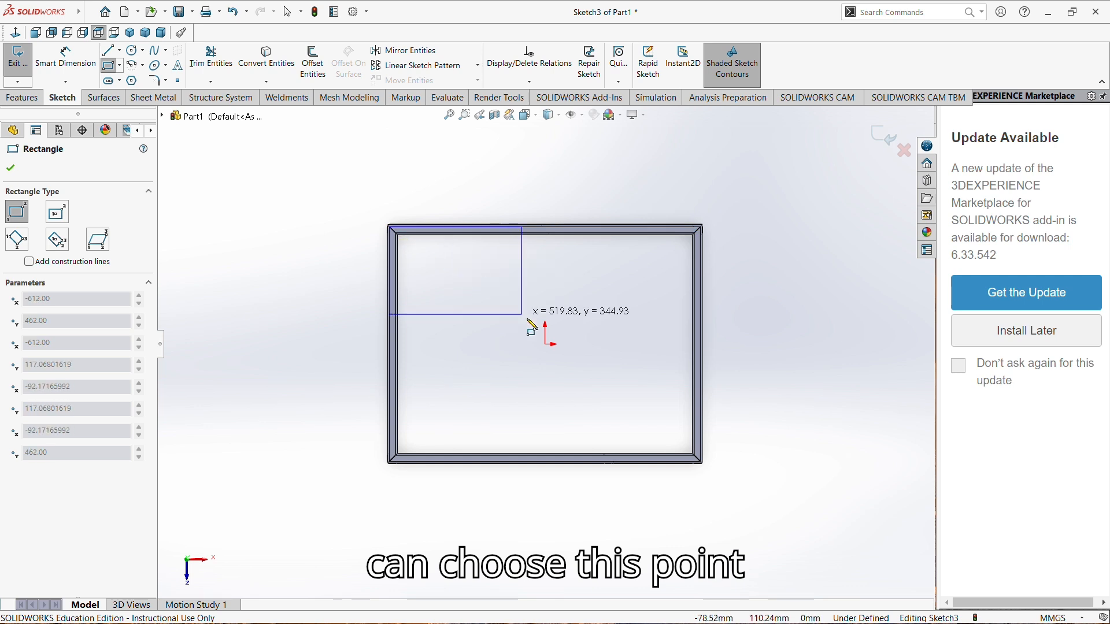
left_click(699, 461)
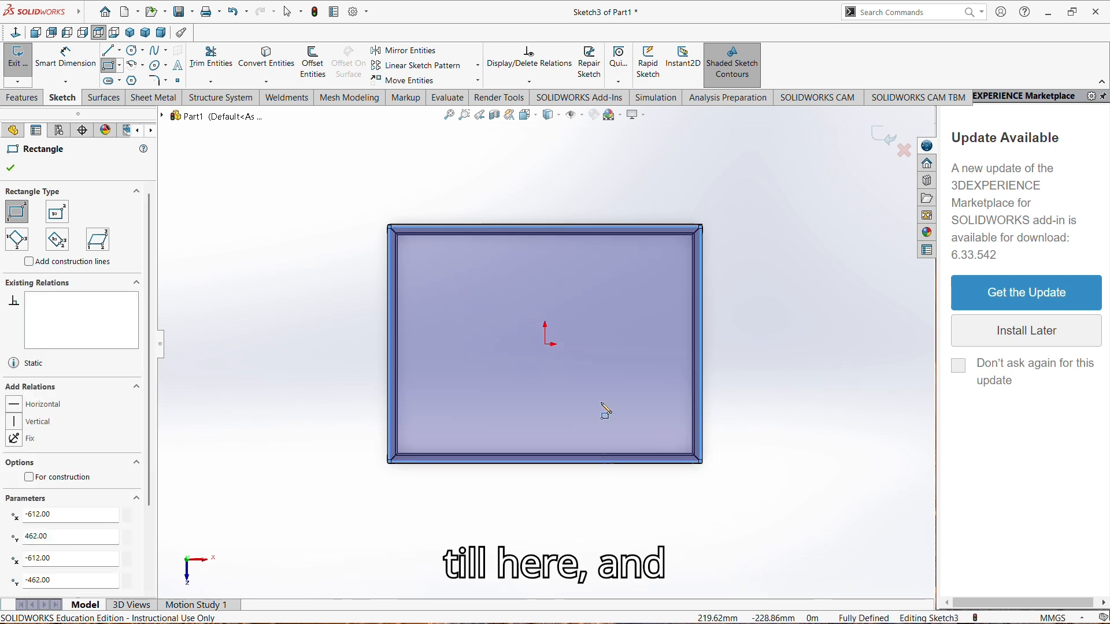
left_click(11, 168)
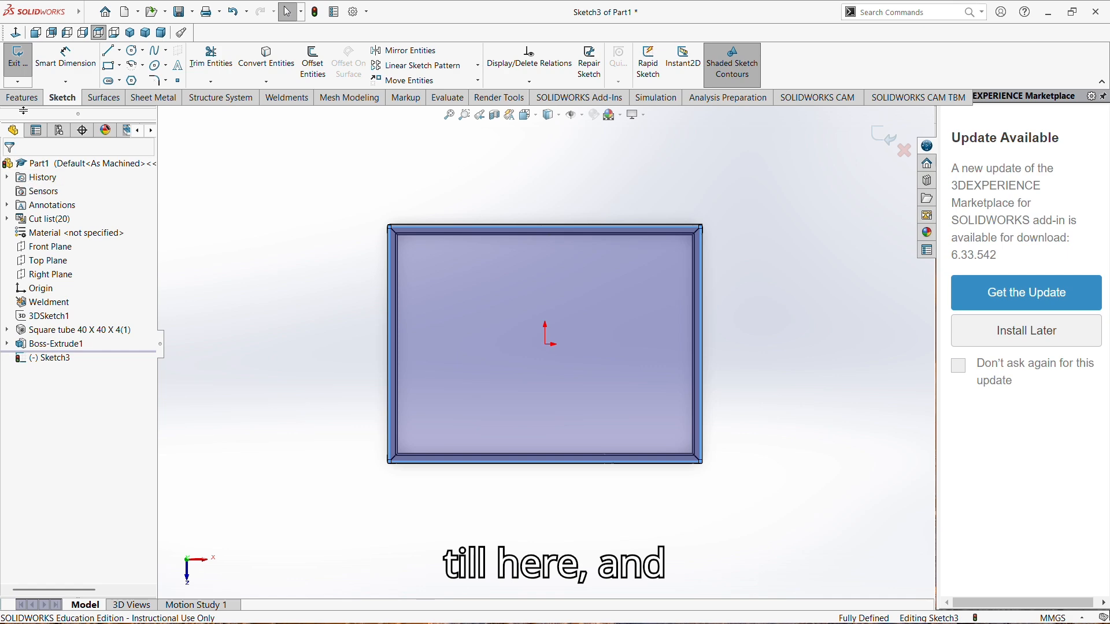
- Extrude the top rectangle 2 mm blind to form a tabletop panel on the frame
left_click(23, 98)
left_click(24, 63)
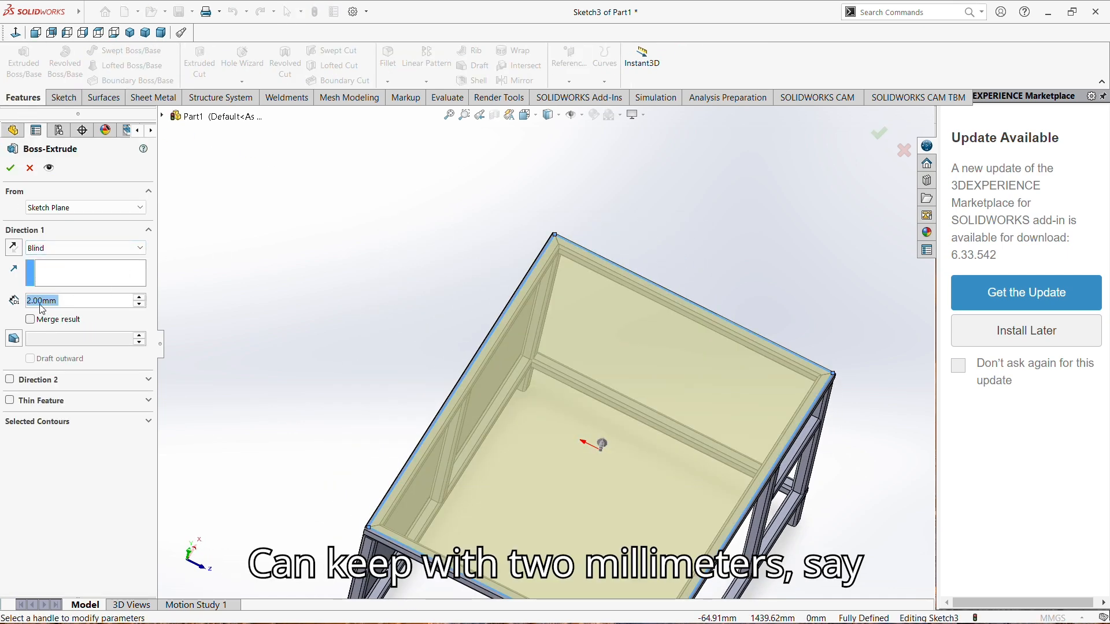
left_click(11, 168)
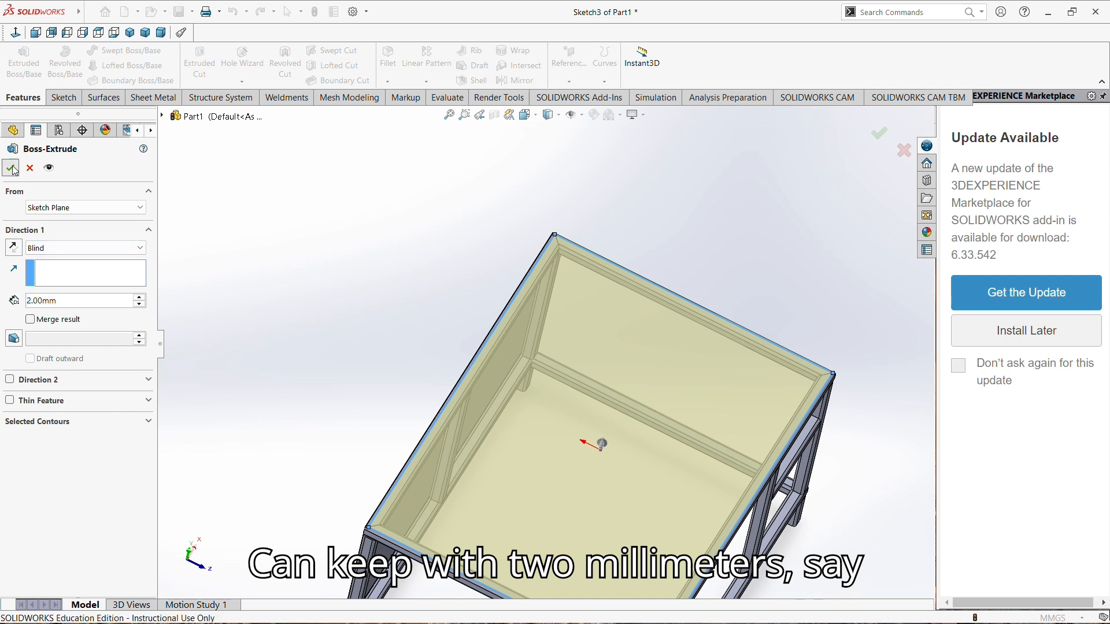
scroll(501, 407, "up", 5)
middle_click_drag(501, 407, 346, 296)
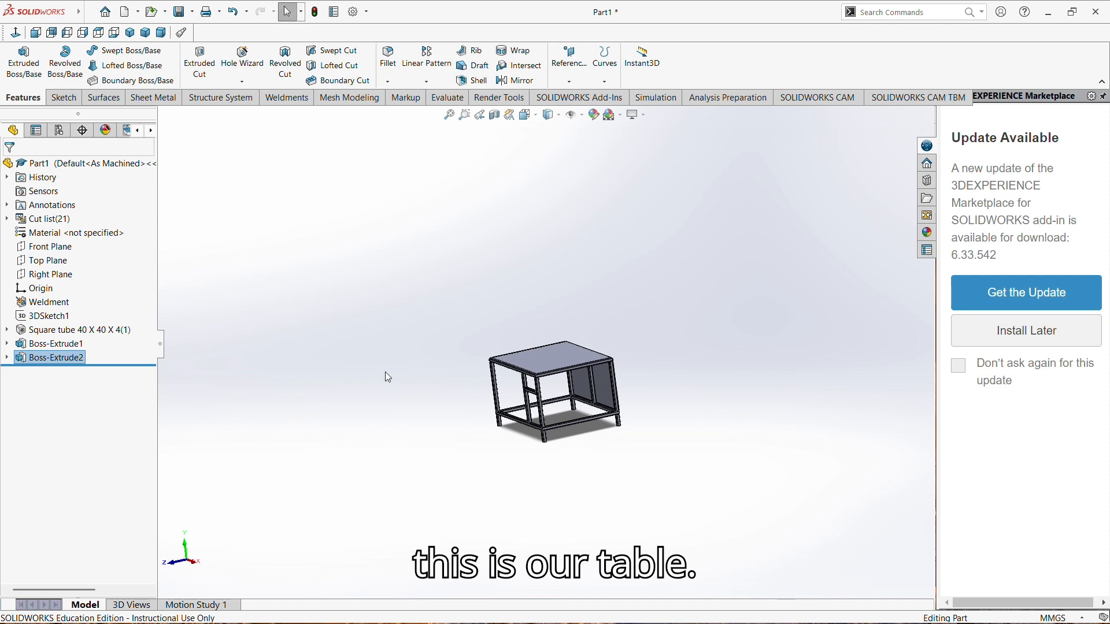
scroll(568, 379, "down", 5)
middle_click_drag(606, 362, 538, 332)
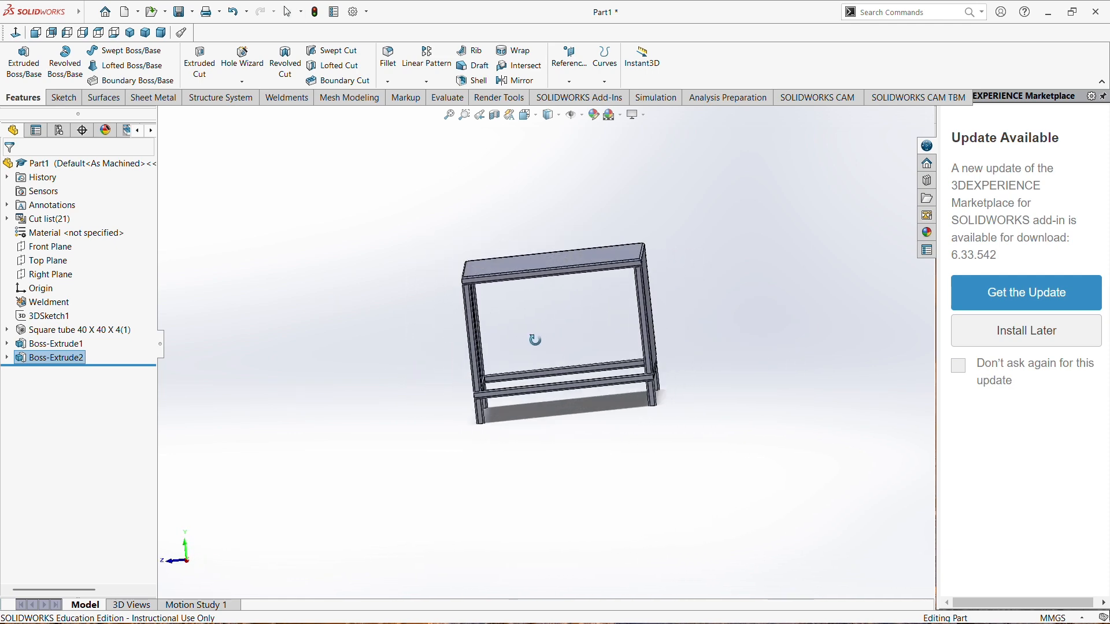